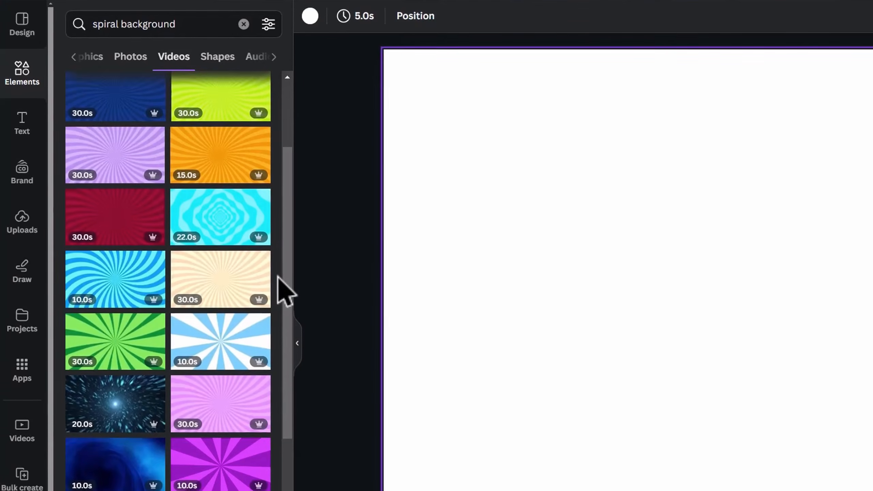
Step: Fill the page background with the purple wavy spiral video and trim its duration to 12.0 seconds
drag(137, 450, 428, 152)
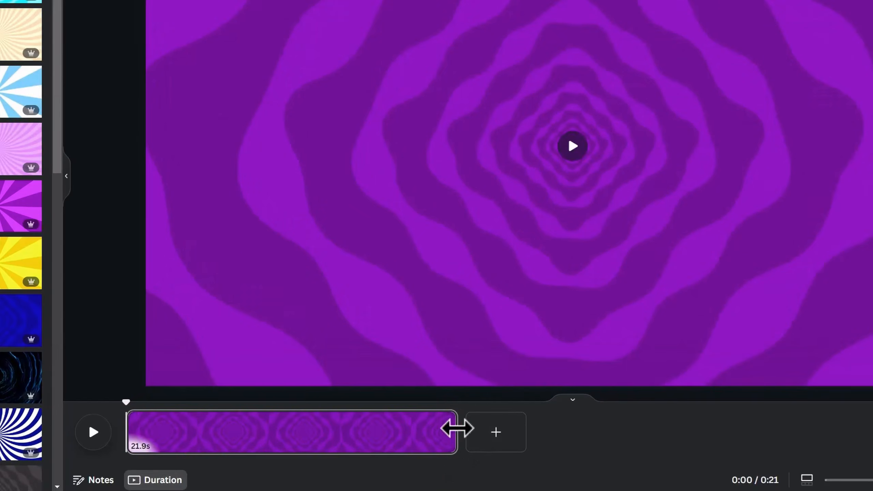
drag(457, 469, 434, 477)
drag(430, 439, 302, 438)
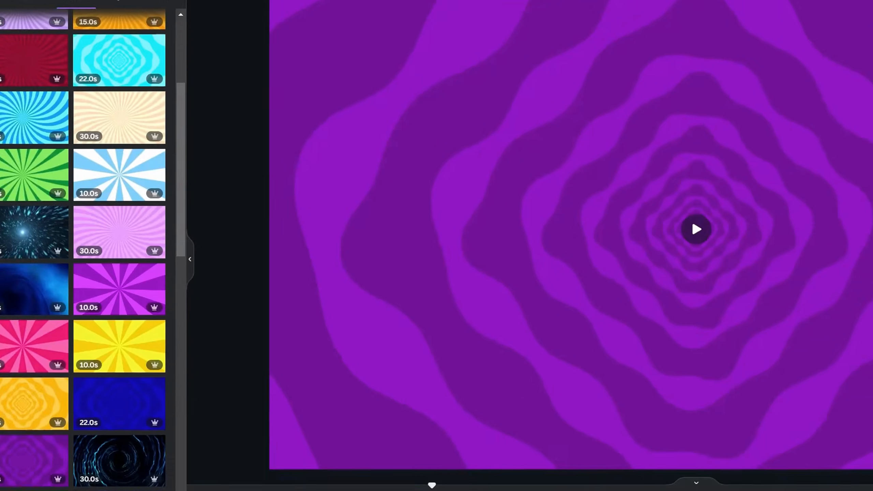
Step: Insert the rounded-square frame from the basic shape frames
click(48, 83)
scroll(168, 332, down, 15)
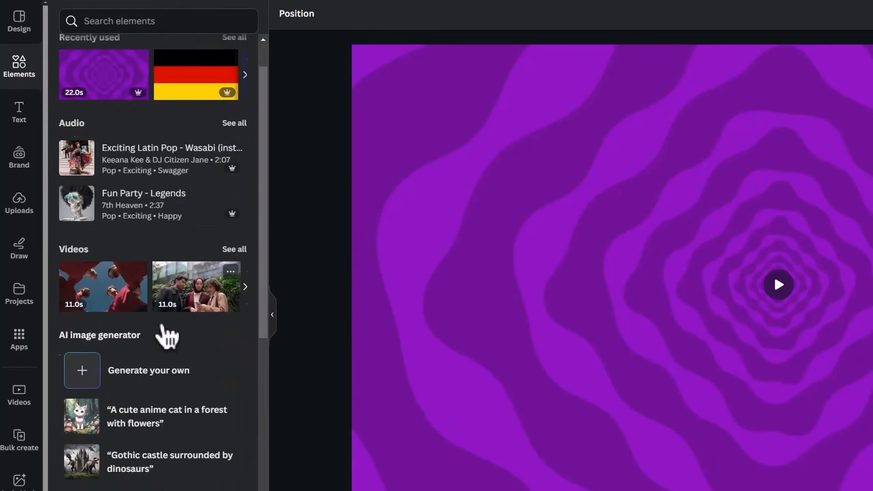
scroll(93, 371, down, 3)
click(245, 302)
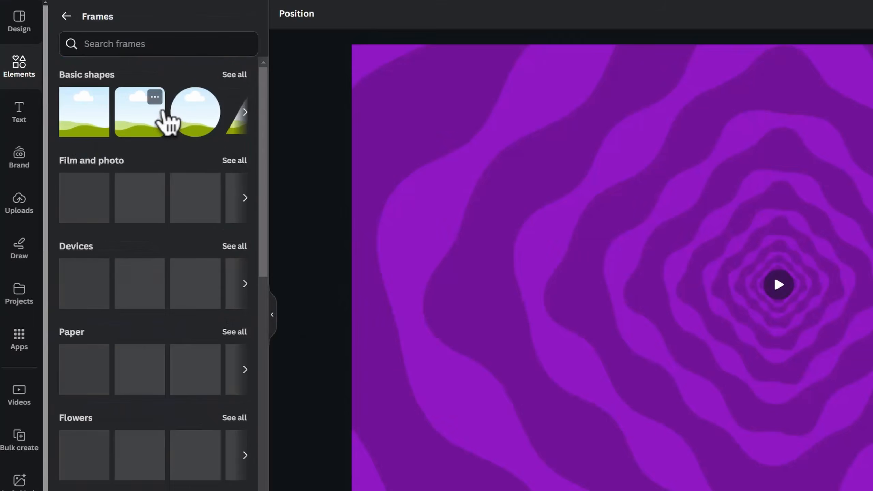
click(147, 130)
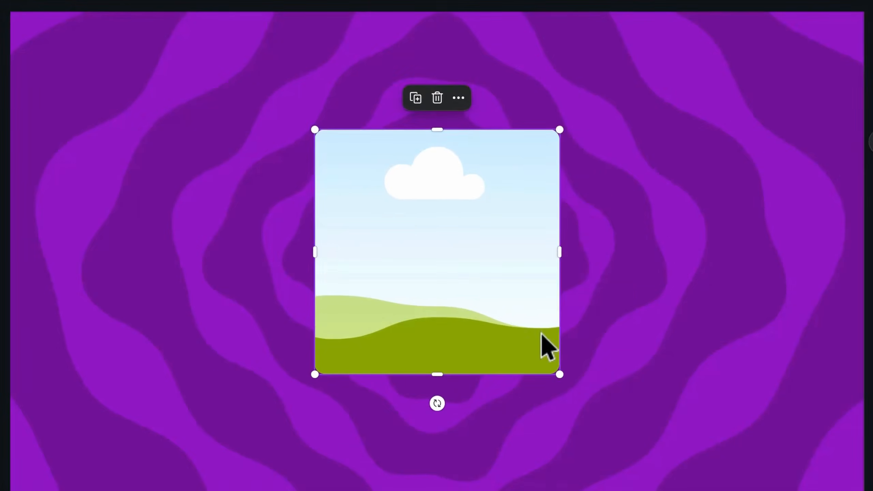
Step: Resize the frame into a landscape rectangle and place it on the left half of the page
drag(561, 251, 635, 248)
drag(482, 374, 483, 365)
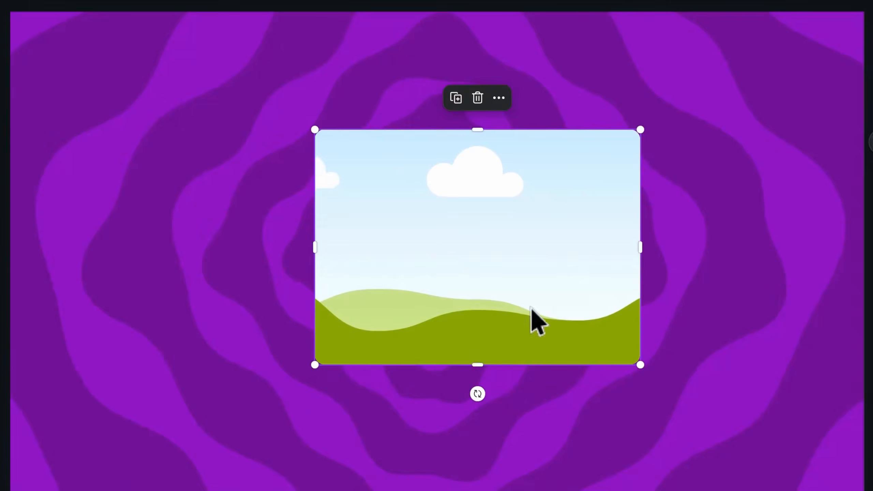
drag(532, 318, 274, 312)
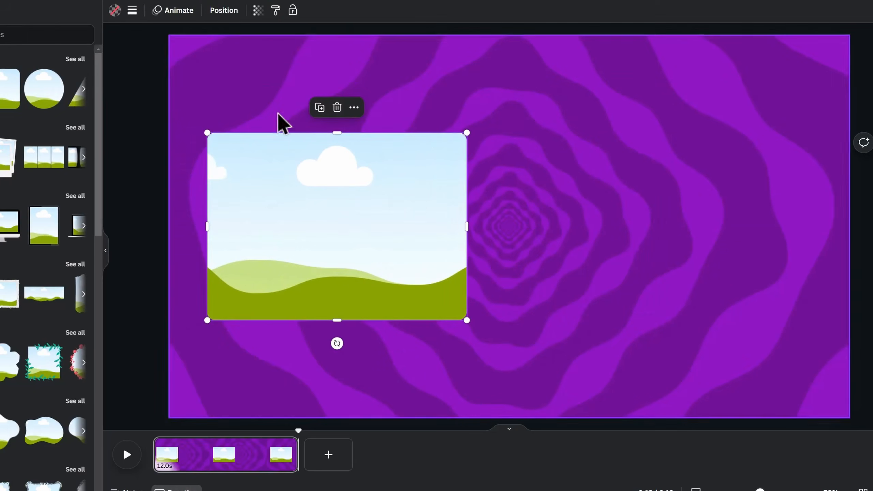
Step: Give the frame corner rounding of 57 and a solid white border with weight 15
click(134, 11)
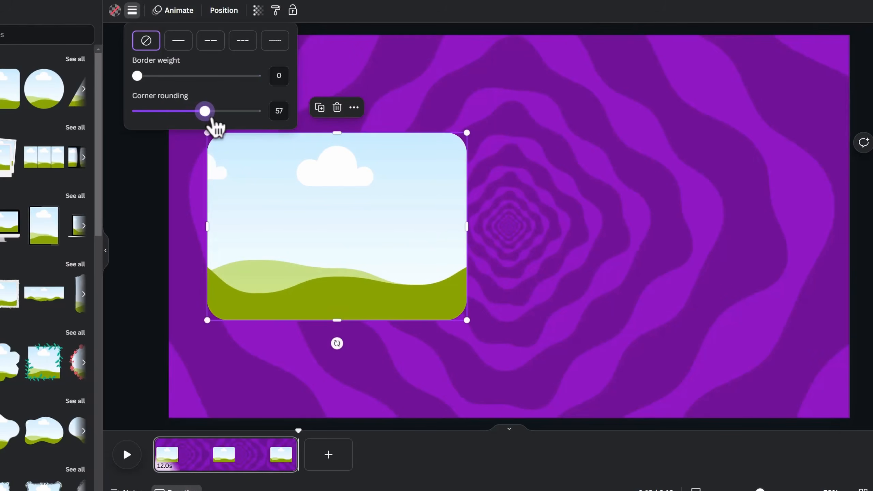
drag(148, 79, 165, 83)
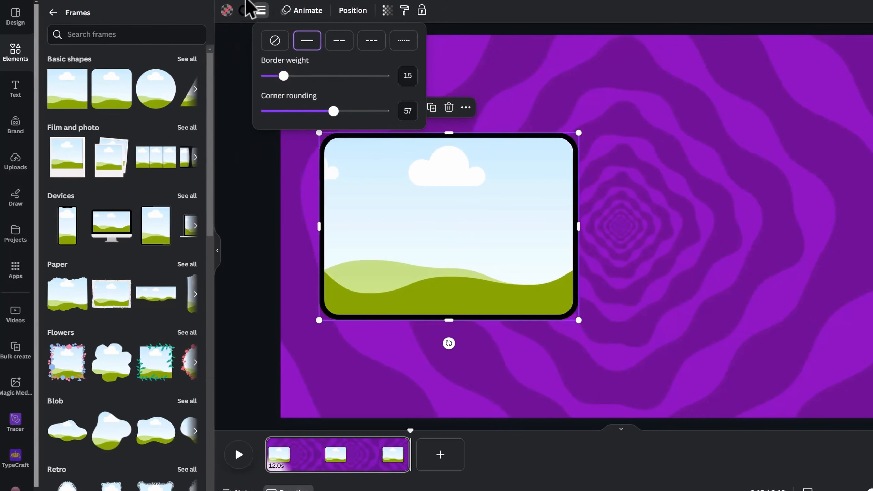
click(132, 11)
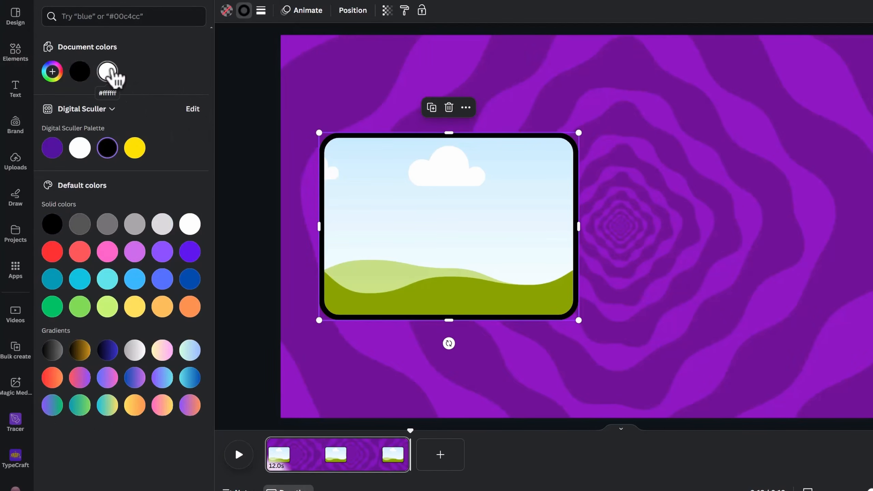
click(108, 72)
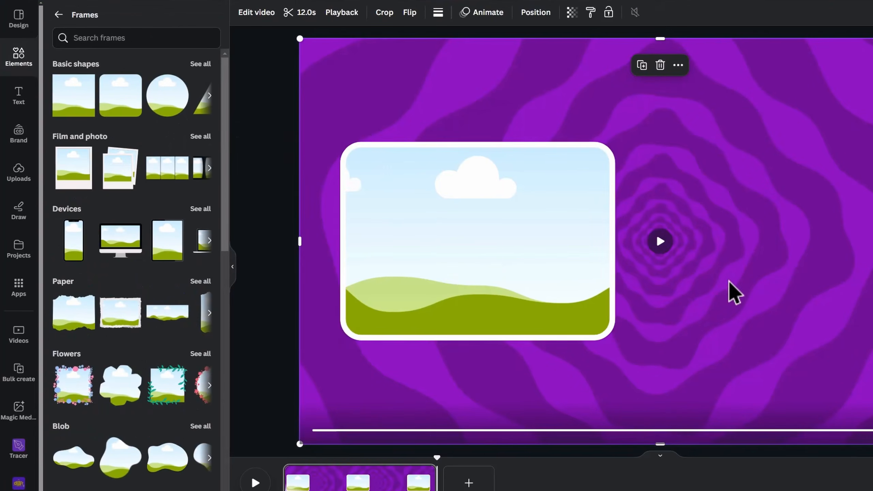
Step: Add a circle shape and give it a solid white border with weight 17
key(c)
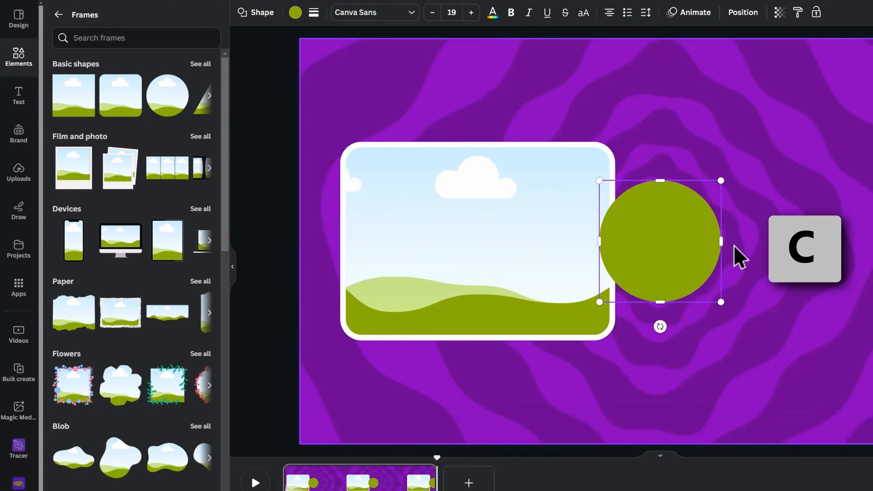
click(313, 12)
drag(335, 82, 359, 80)
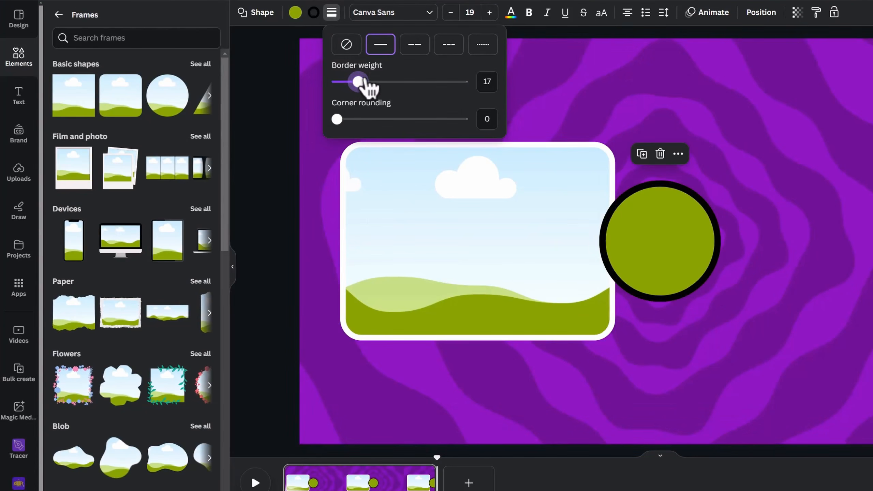
click(315, 15)
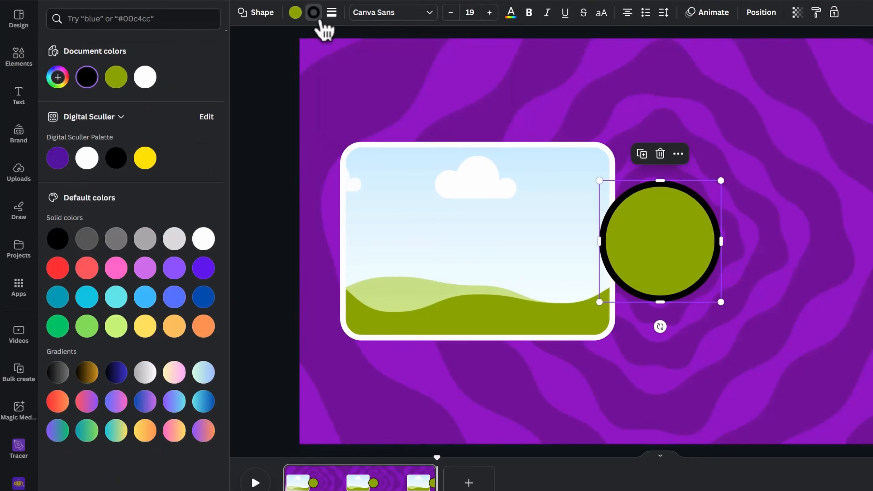
click(145, 78)
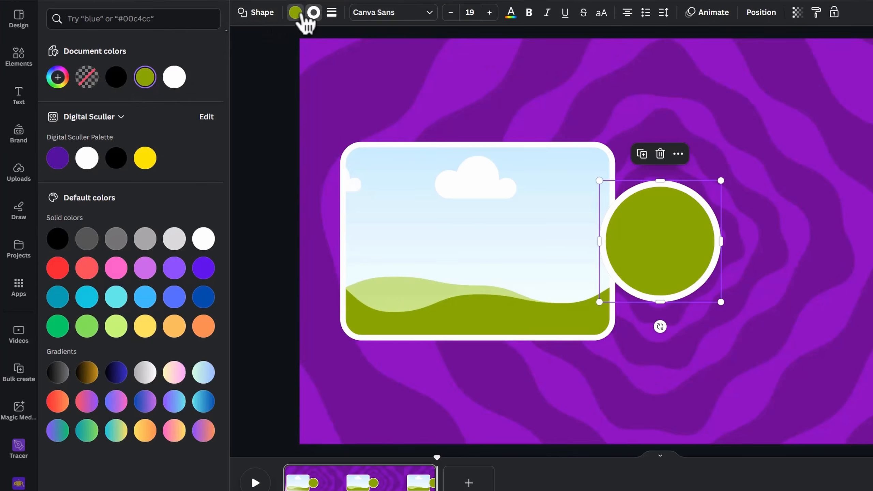
Step: Fill the circle black, shrink it, and centre it on the frame's lower edge
click(122, 83)
drag(721, 181, 698, 216)
drag(443, 258, 278, 331)
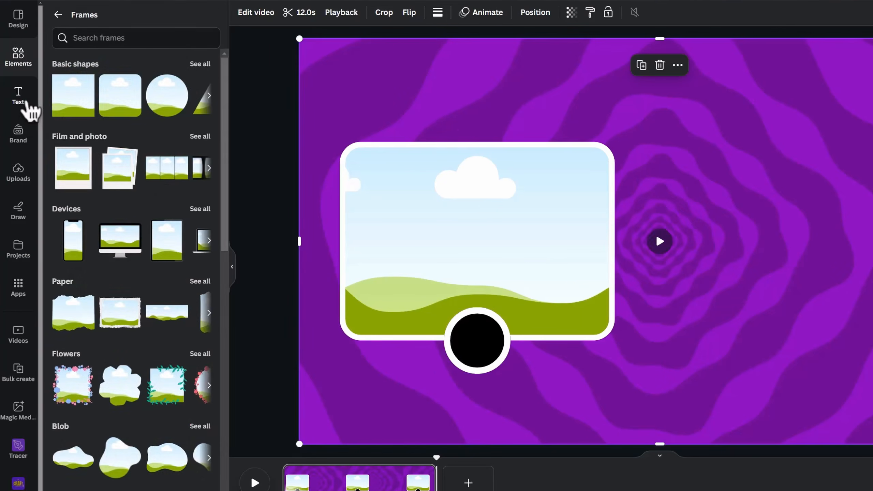
Step: Add a heading with the letter "A" and place it inside the black circle
click(21, 100)
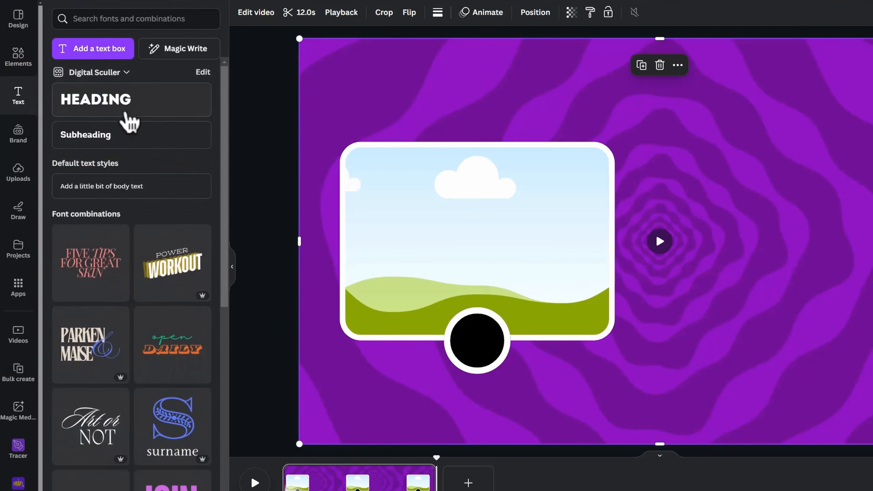
click(126, 114)
text(A)
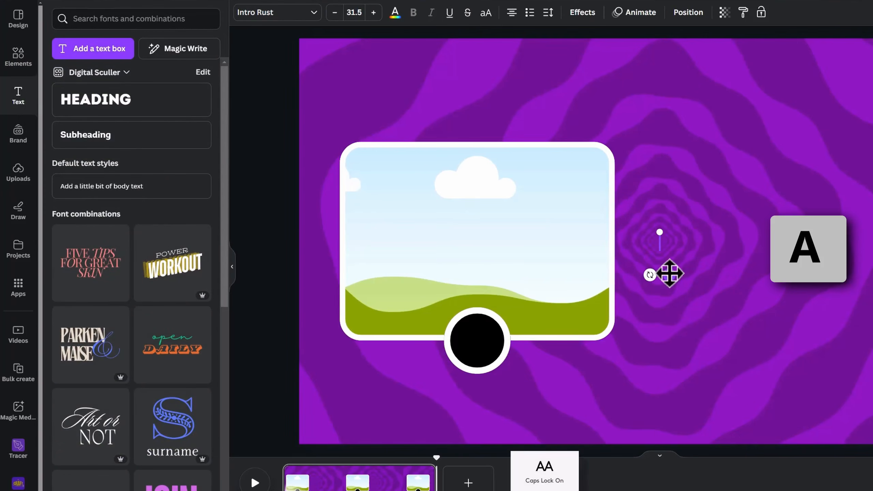
drag(669, 275, 497, 372)
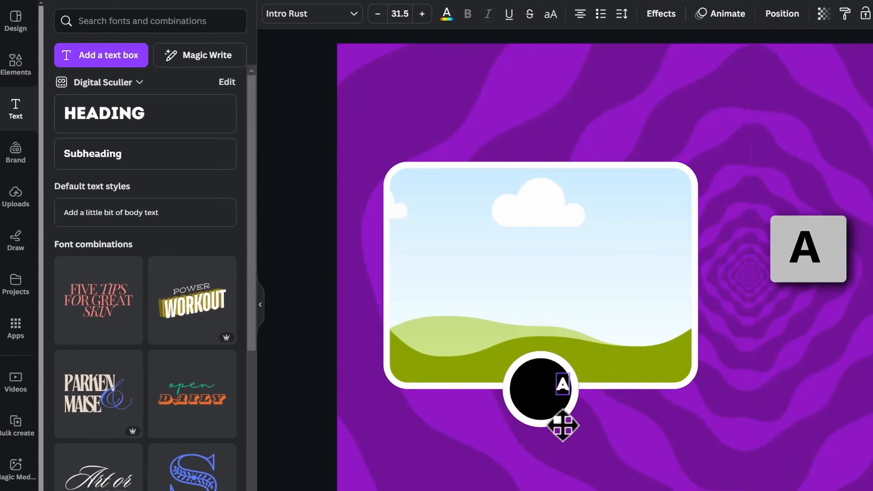
drag(563, 426, 540, 398)
Step: Set the letter A to size 77 in the Archivo Black font
click(400, 14)
scroll(403, 249, down, 1)
click(423, 276)
click(571, 417)
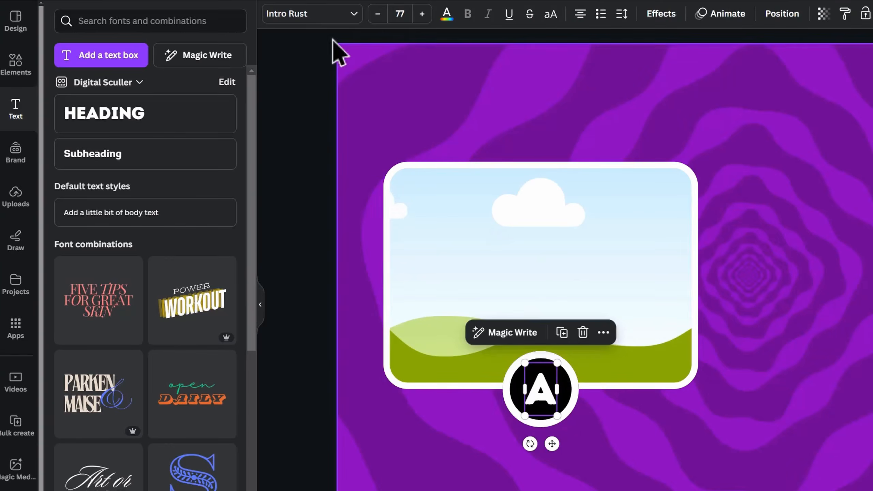
click(342, 14)
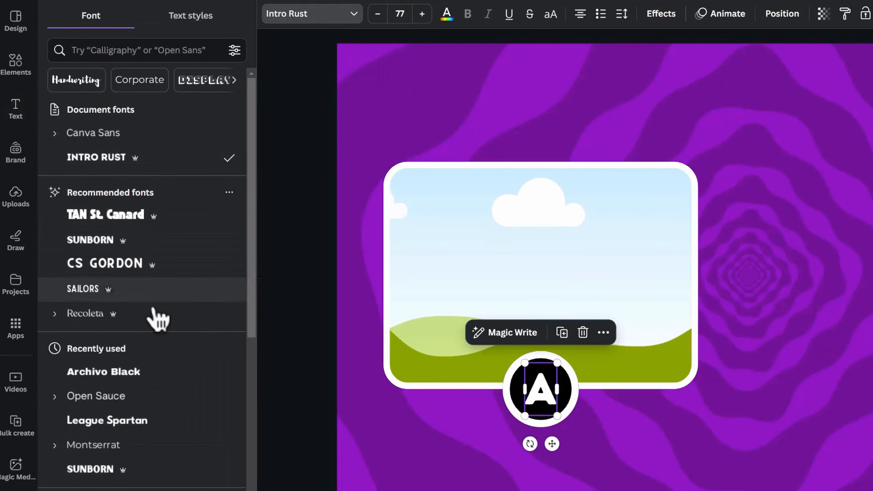
click(165, 373)
click(441, 410)
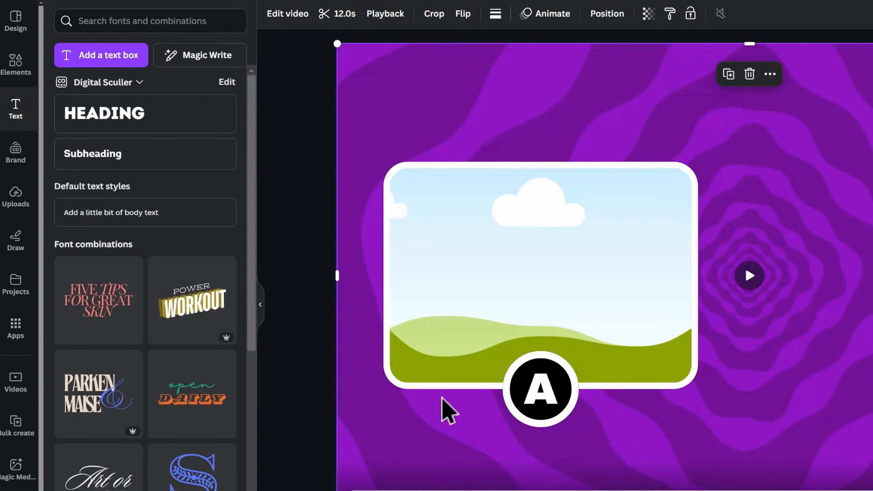
Step: Duplicate the frame with its circle and letter, and align the copy on the right half of the page
drag(321, 420, 708, 245)
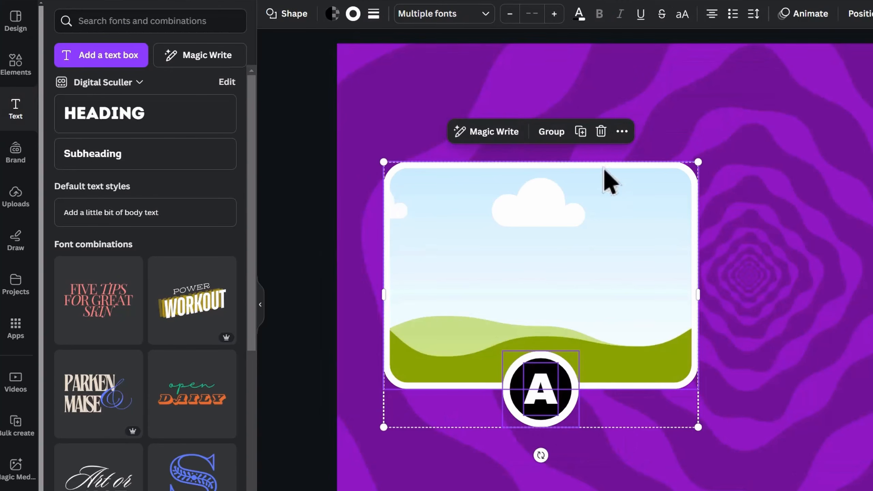
click(583, 134)
drag(571, 358, 872, 352)
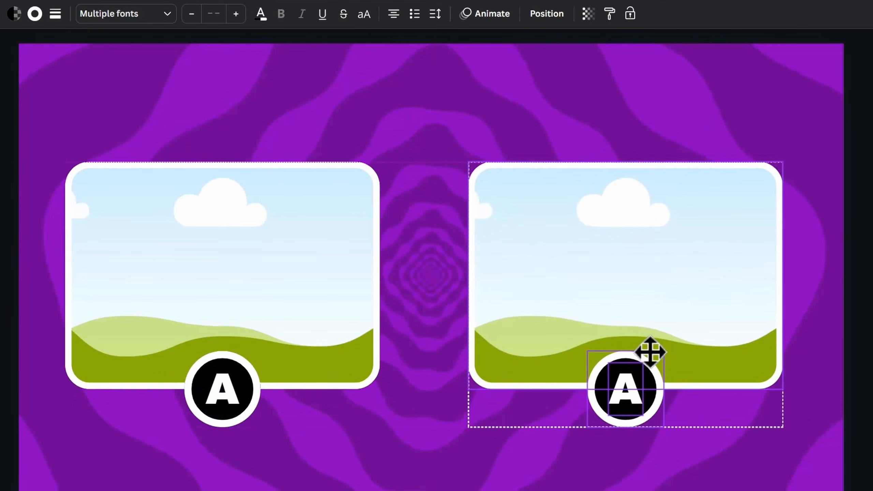
Step: Change the letter in the right frame's circle to "B"
double_click(627, 395)
text(B)
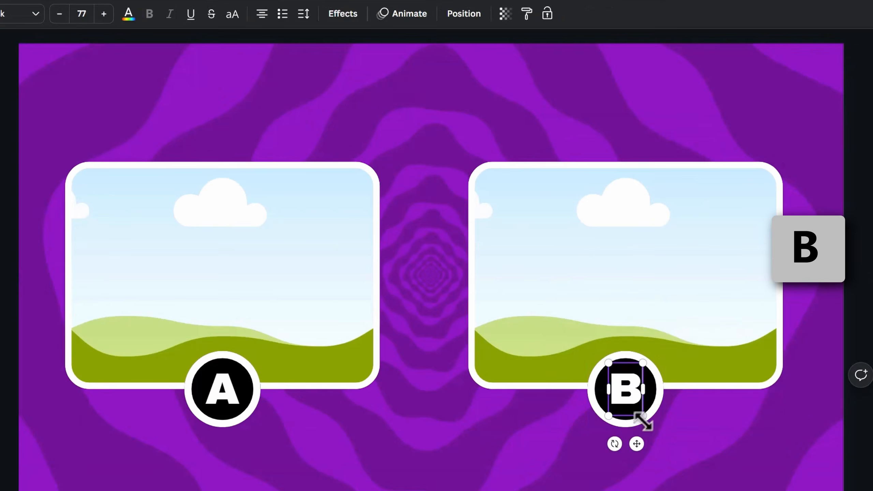
click(815, 420)
Step: Duplicate the B circle with its letter and move the copy to the page's upper-left corner
click(662, 417)
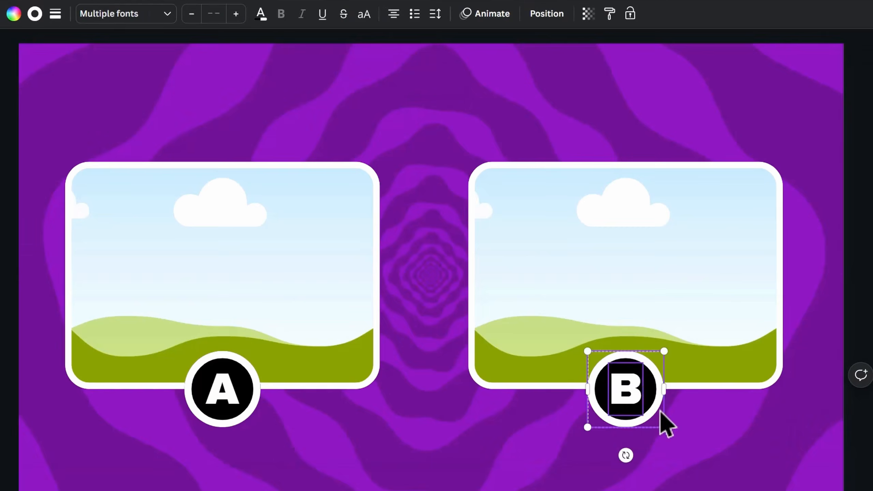
click(666, 321)
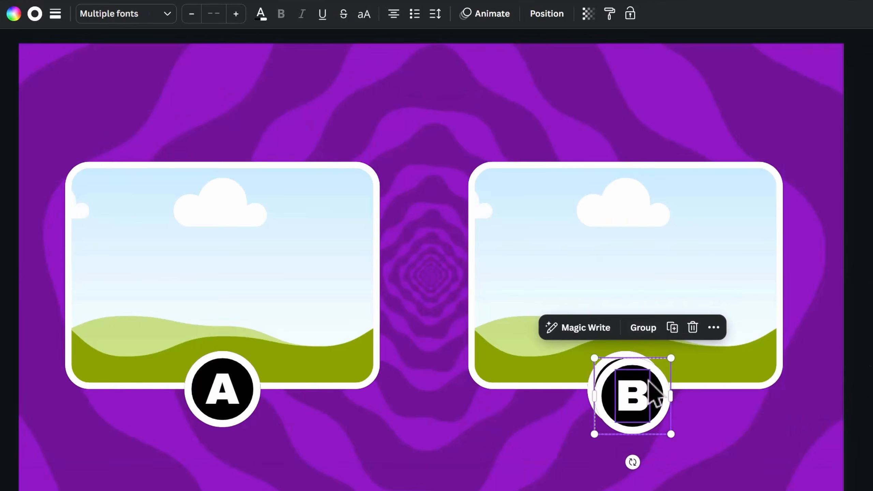
drag(649, 390, 99, 108)
Step: Replace the letter in the corner circle with "1" and widen its text box around the circle
click(99, 107)
double_click(81, 109)
double_click(75, 97)
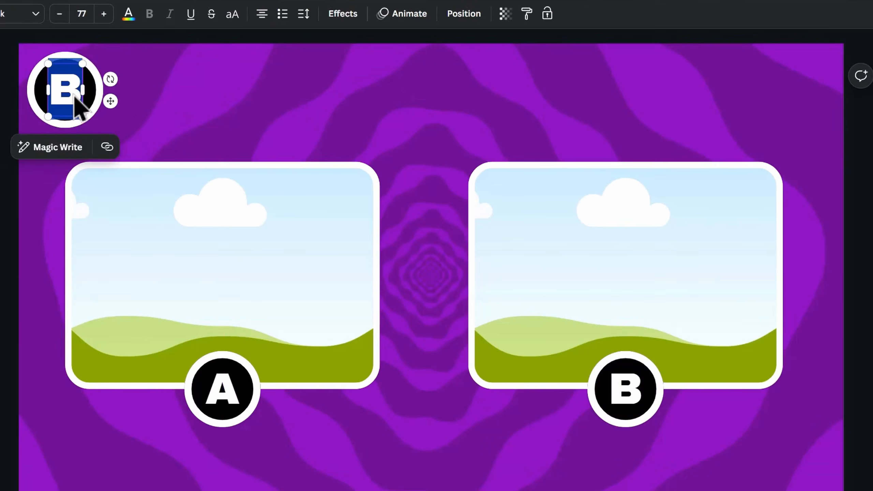
text(1)
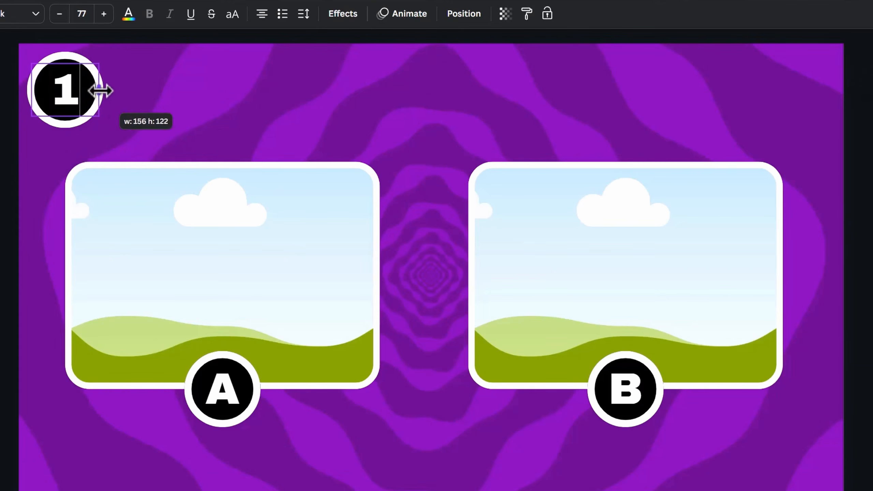
click(140, 101)
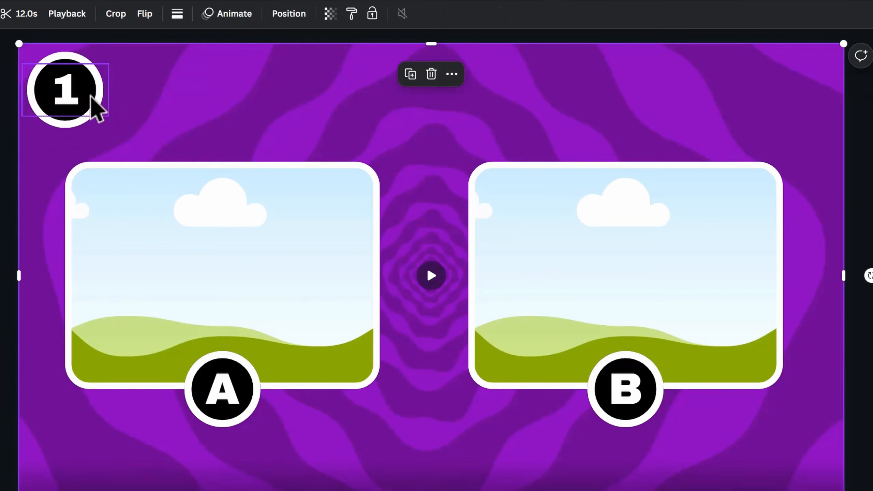
Step: Reduce the border weight of the circle around the number 1
click(62, 56)
click(55, 14)
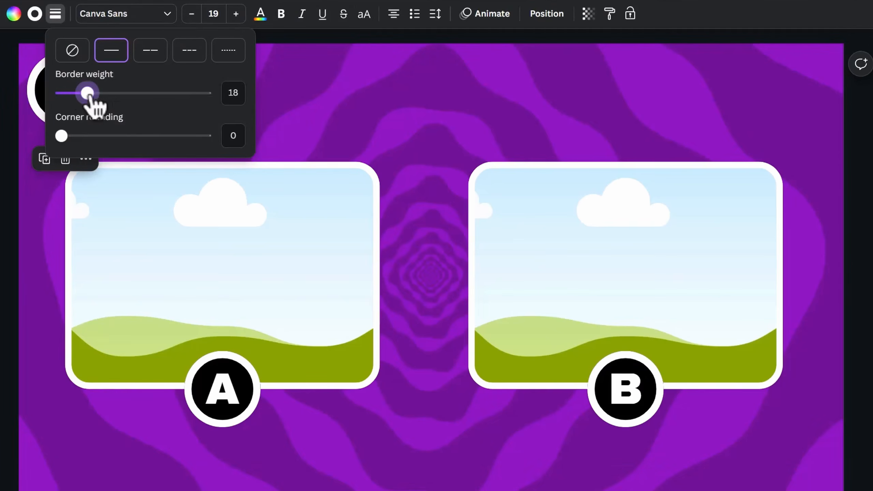
click(23, 135)
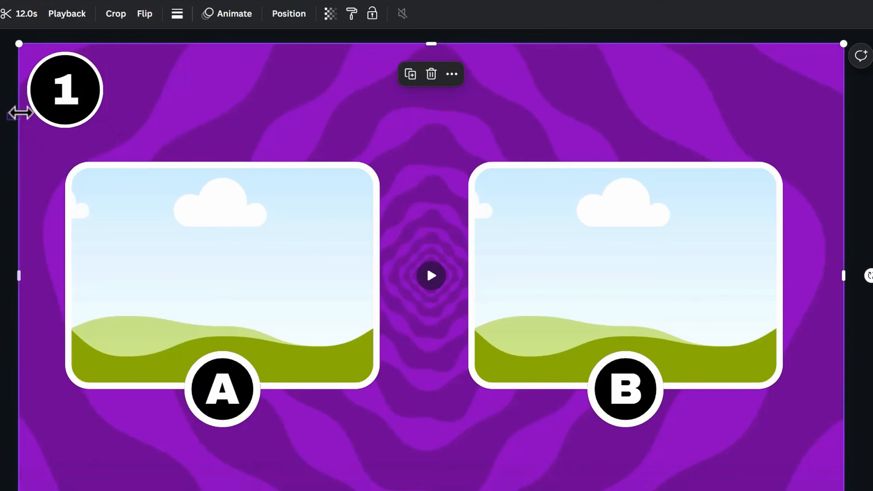
Step: Scale down the corner circle and its number 1 together
drag(13, 114, 76, 107)
drag(111, 129, 105, 120)
Step: Color the corner circle's border and its number 1 with the brand palette's yellow
click(34, 14)
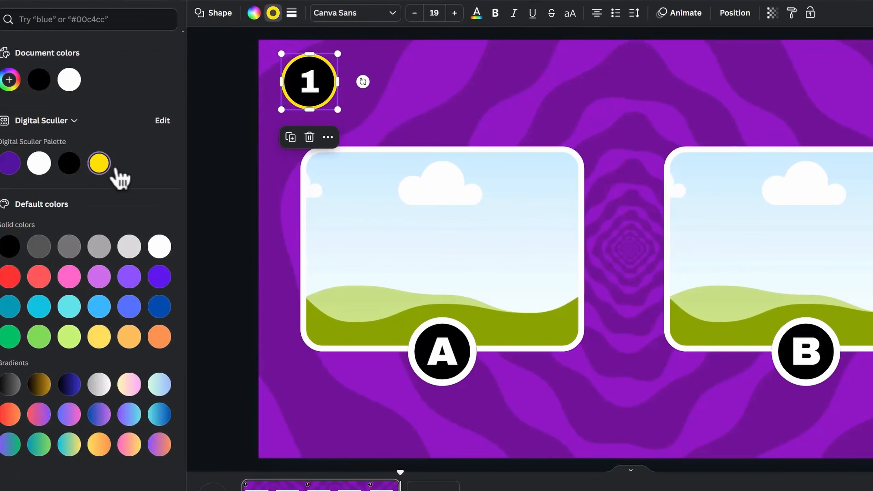
click(307, 83)
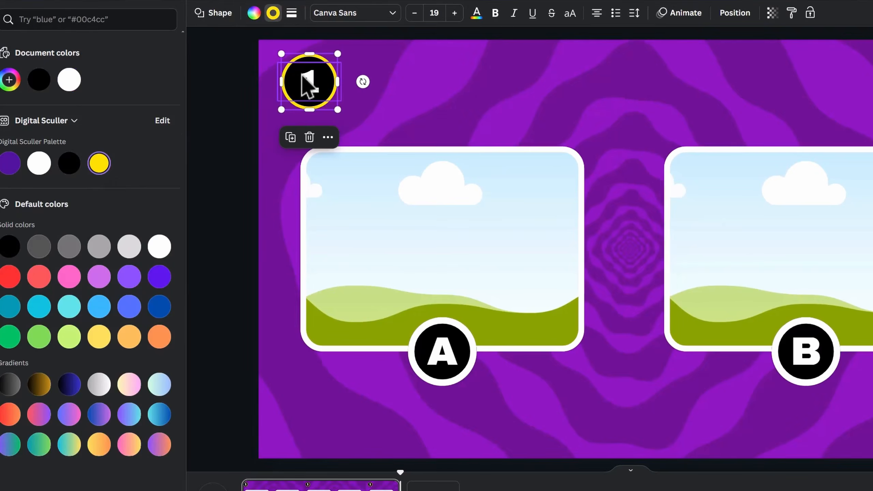
click(357, 14)
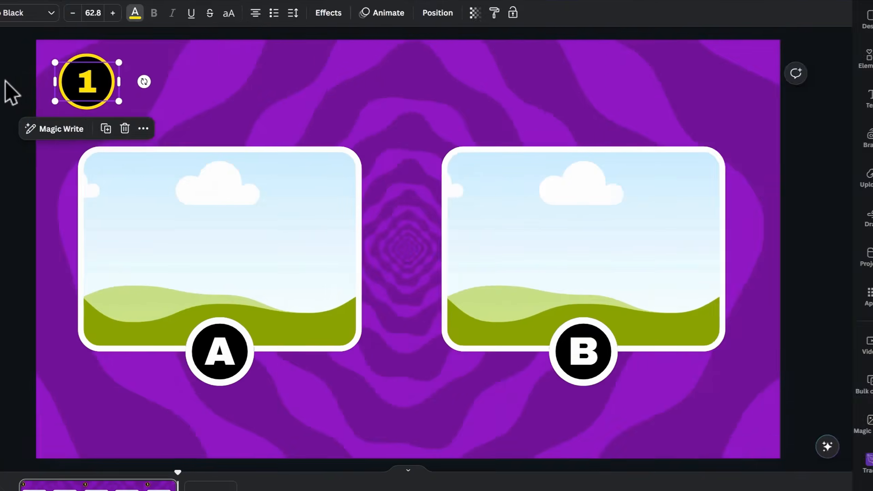
Step: Duplicate the letter A to the top of the page, replace its text with "Guess The Correct Flag" and widen the text box to fit one line
click(447, 357)
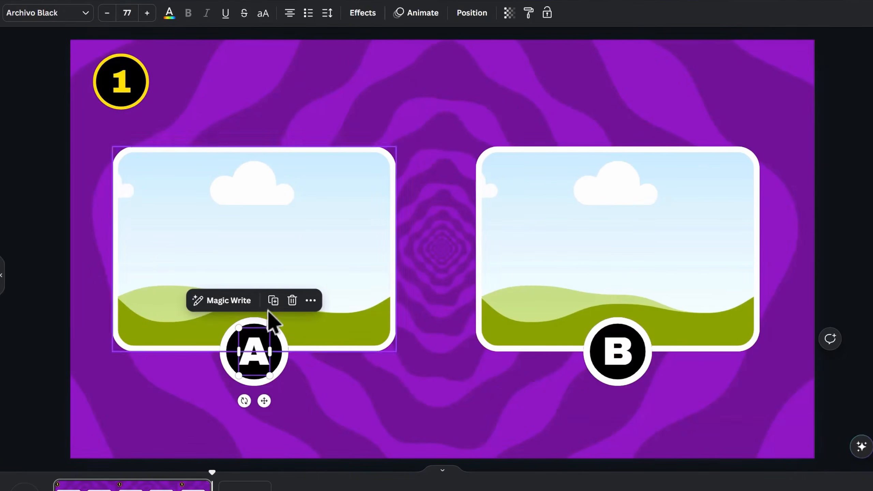
click(279, 305)
drag(273, 366, 311, 85)
double_click(312, 86)
text(Guess The Correc)
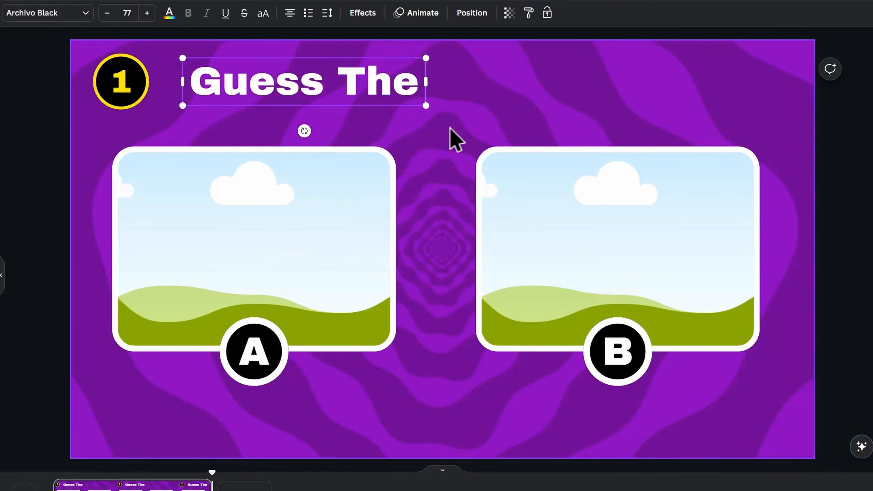
text(t Flag)
drag(586, 83, 736, 100)
drag(71, 82, 140, 82)
Step: Set the title's font to bold Open Sauce and its size to 81
click(82, 14)
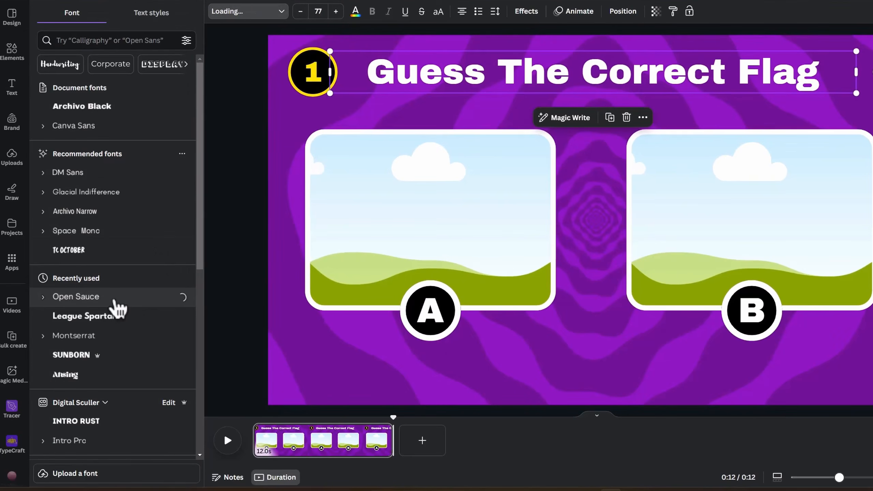
click(44, 297)
click(117, 315)
click(336, 11)
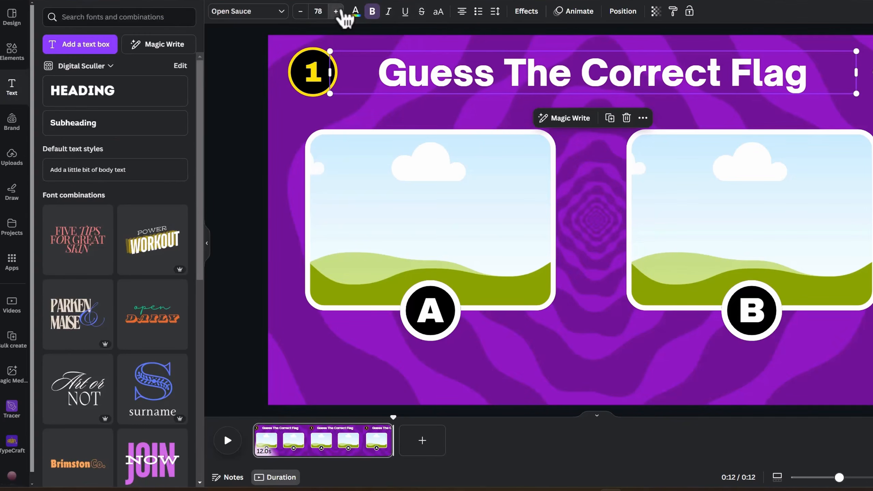
click(336, 12)
click(336, 11)
click(337, 12)
Step: Color the word "Flag" in the title with the brand palette's yellow
click(355, 12)
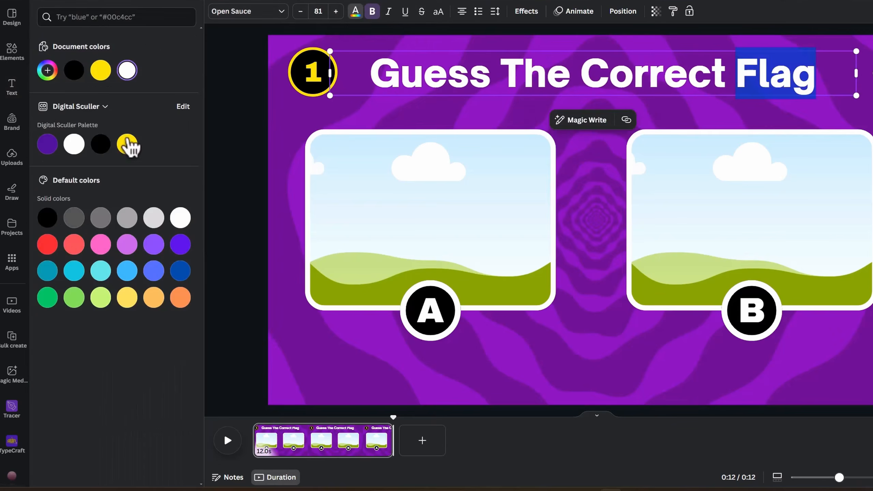
click(128, 143)
click(299, 127)
Step: Narrow the title's text box around its text and center the title between the number badge and the page's opposite edge
click(333, 83)
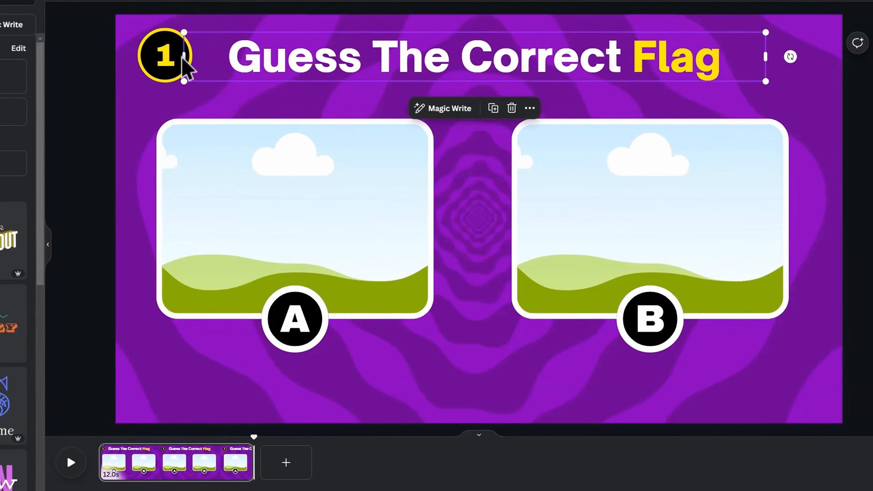
drag(184, 56, 247, 55)
drag(653, 70, 604, 62)
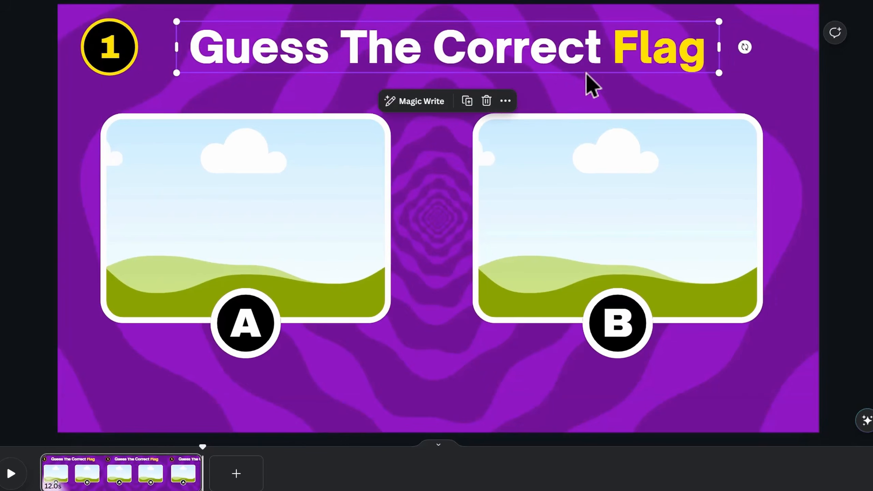
Step: Give the title a black Shadow effect with a blur of about 16 and a higher transparency value
click(544, 5)
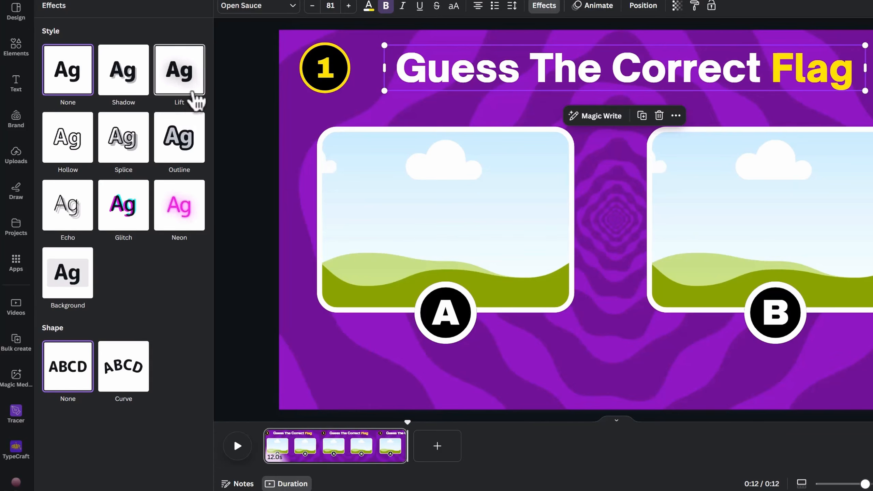
click(137, 80)
click(189, 262)
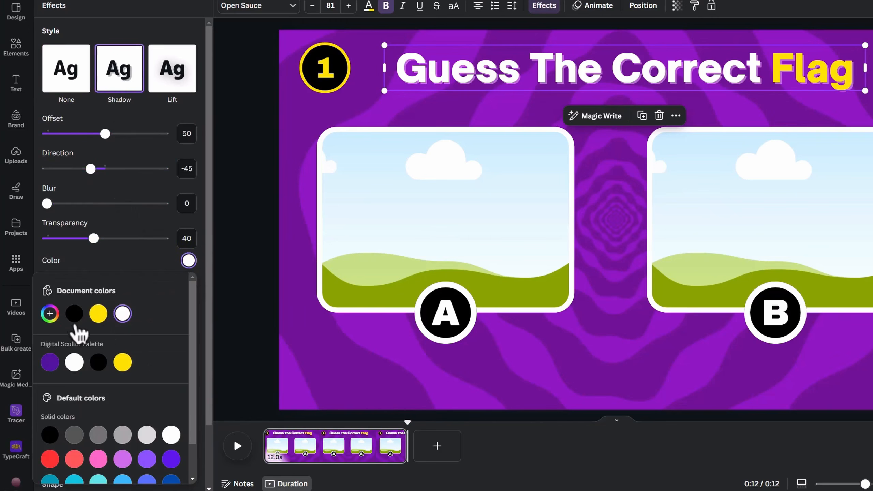
click(75, 319)
drag(57, 211, 82, 210)
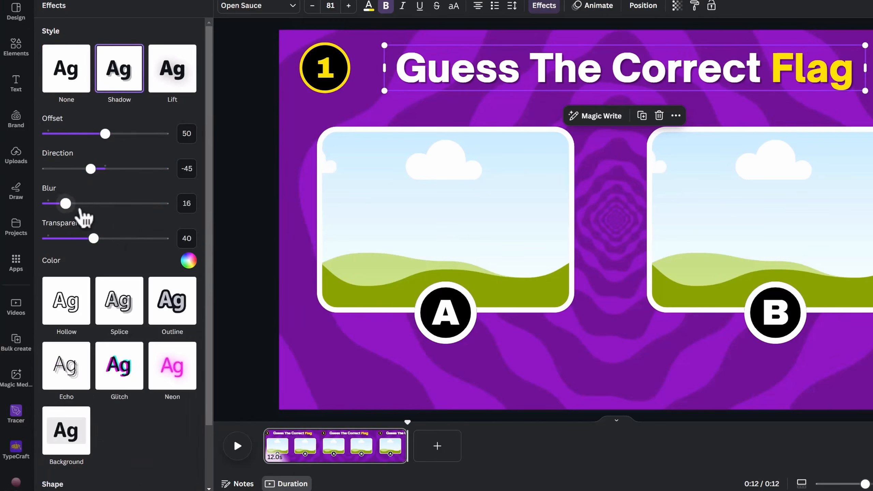
drag(92, 241, 244, 257)
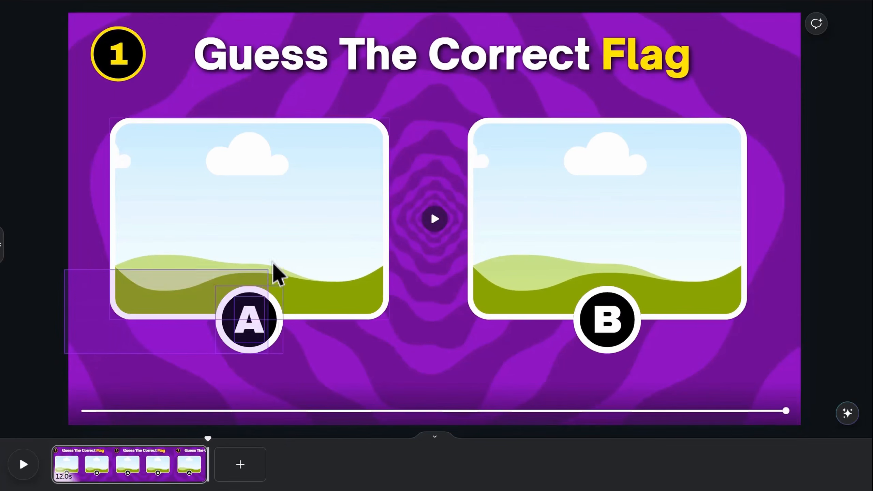
Step: Group option A's frame, circle and letter, and group option B's parts the same way
drag(273, 263, 275, 264)
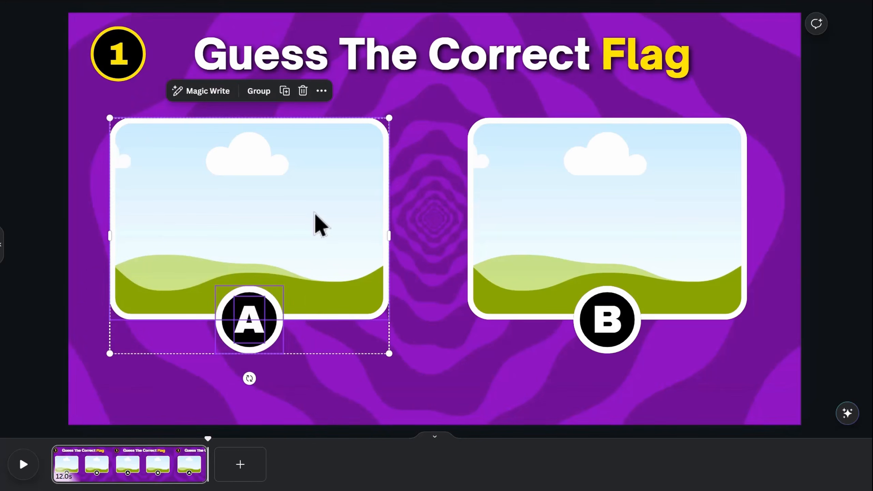
click(269, 92)
drag(844, 341, 479, 157)
click(615, 91)
Step: Move the option A and B groups closer together and shift both up toward the title
click(532, 199)
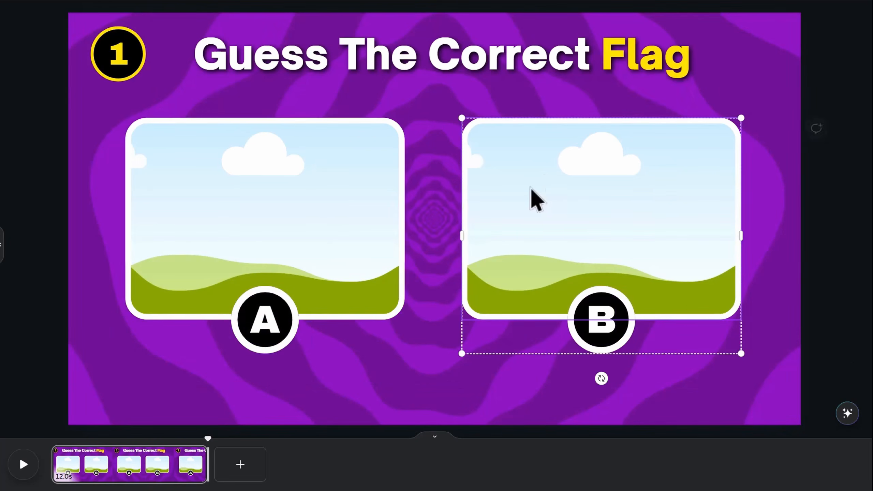
shift+click(344, 227)
drag(315, 220, 317, 222)
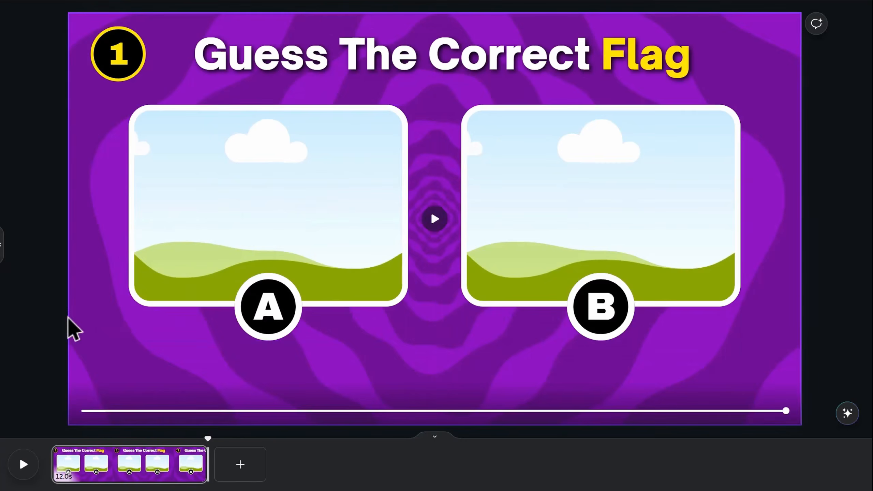
Step: Duplicate the option A group, place the copy between the two options and enlarge it slightly
drag(55, 319, 321, 255)
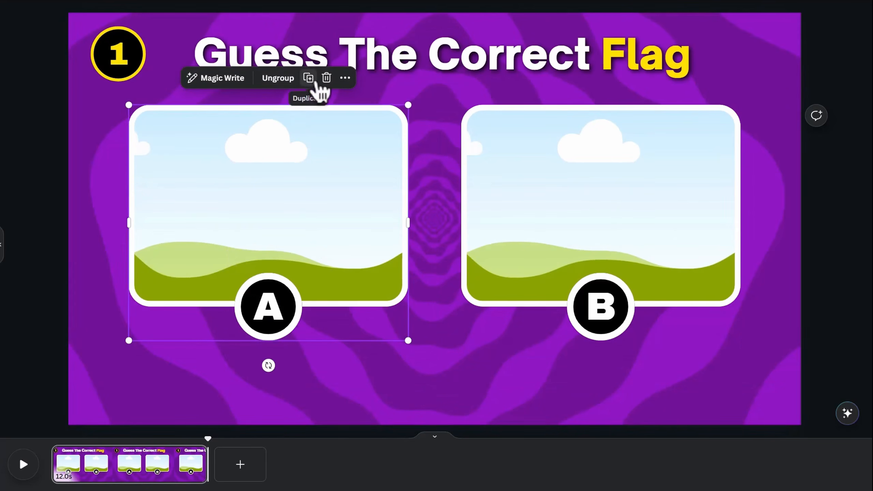
click(315, 84)
drag(314, 117, 421, 198)
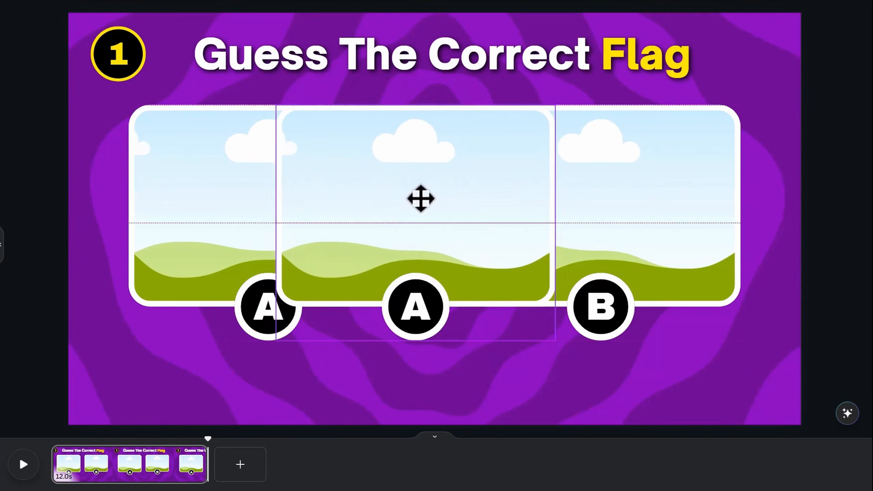
drag(555, 341, 570, 354)
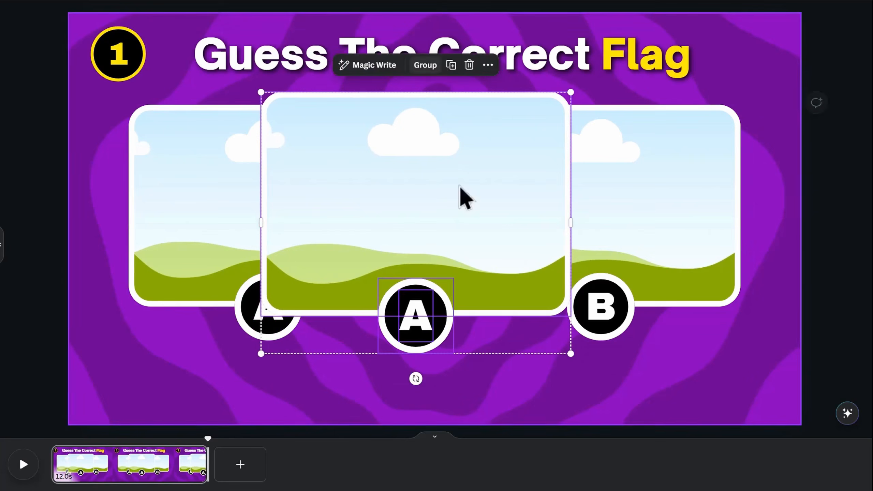
Step: Ungroup the enlarged copy, widen its picture frame on both sides and move its A circle to the frame's lower-left corner
click(465, 198)
drag(571, 223, 615, 203)
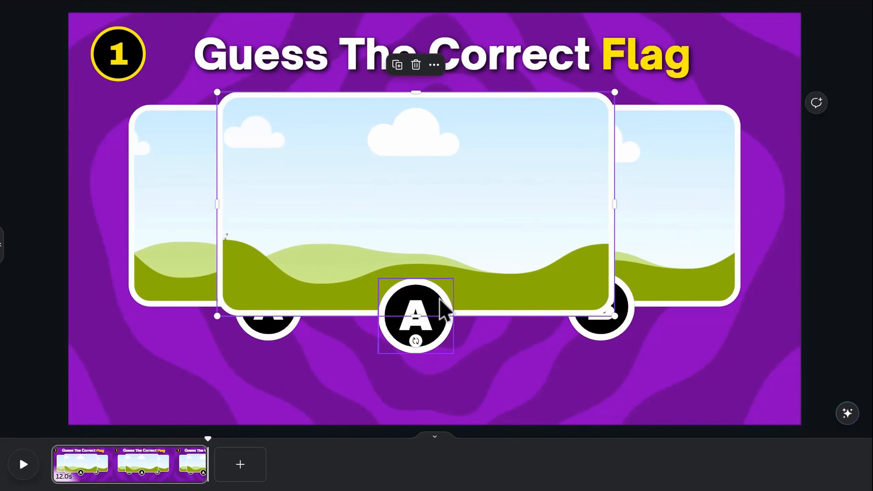
click(441, 311)
drag(442, 312, 300, 312)
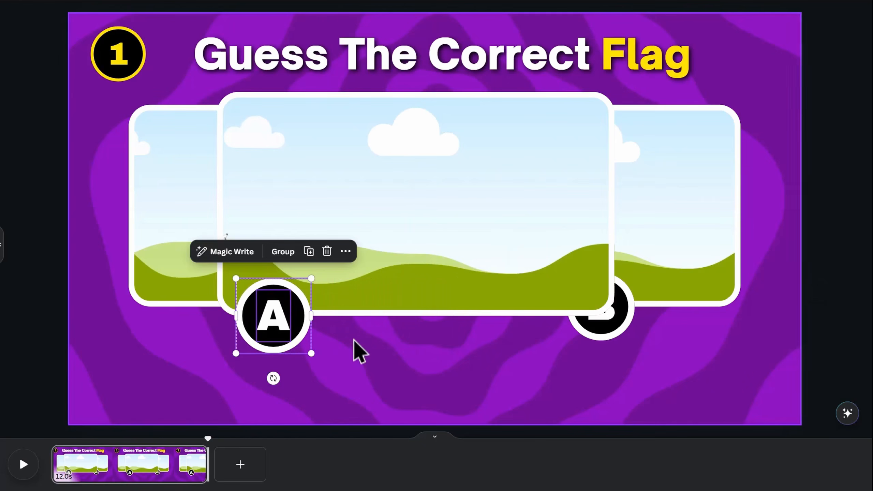
Step: Add a rectangle about 808 by 168 px along the wide frame's lower edge, extending from the A circle
click(390, 274)
key(r)
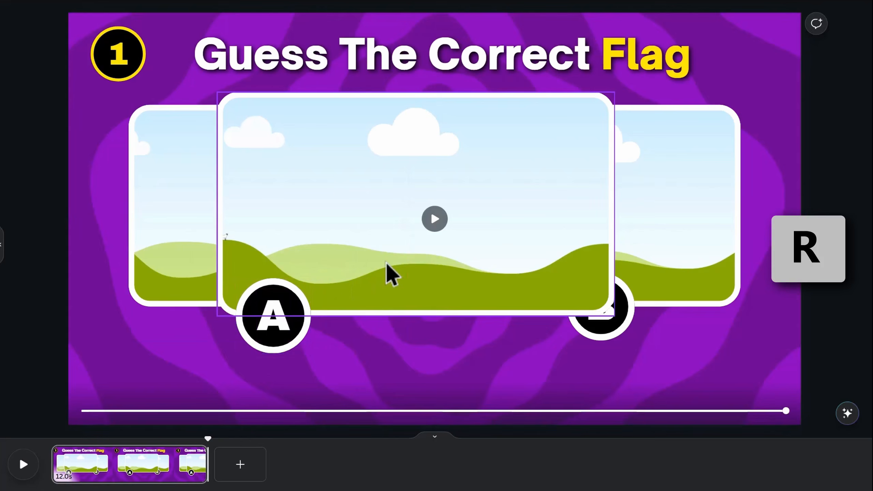
drag(445, 190, 352, 276)
drag(341, 242, 331, 307)
drag(343, 336, 347, 317)
drag(408, 317, 558, 317)
drag(420, 286, 419, 283)
drag(558, 315, 588, 309)
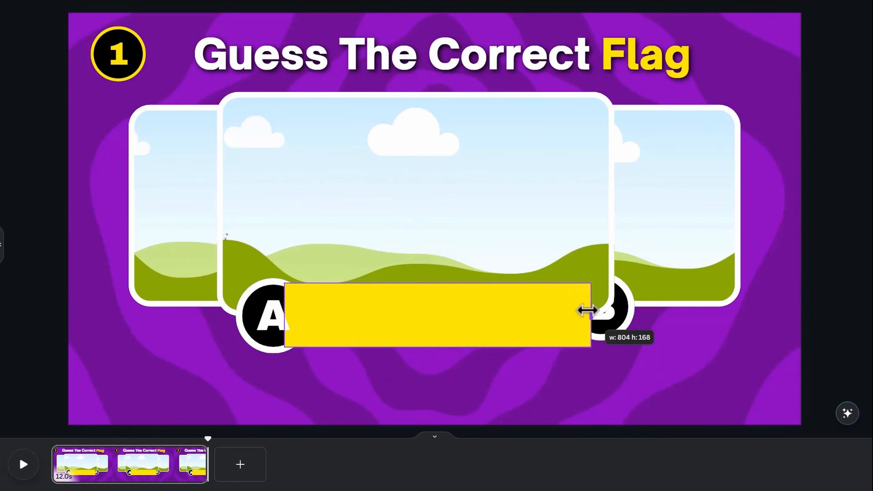
Step: Set the rectangle's corner rounding to 99 and give it a solid border with a weight of 15
click(130, 11)
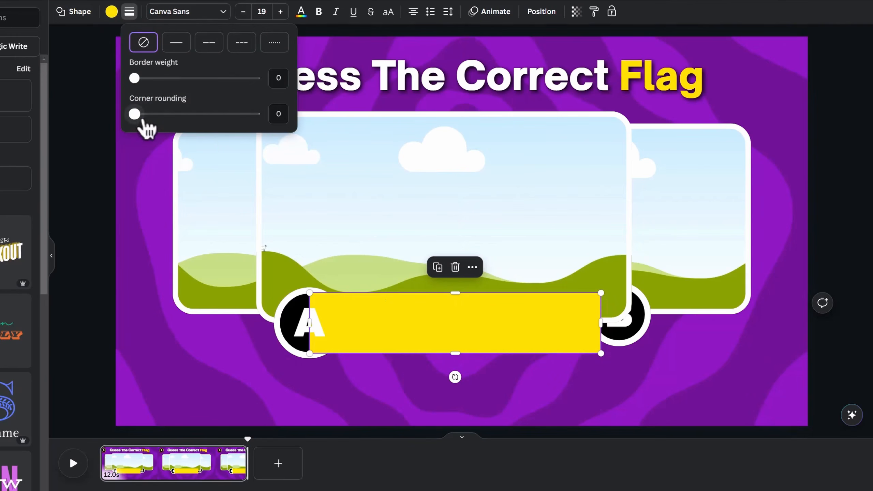
drag(134, 114, 271, 114)
click(176, 42)
drag(154, 78, 177, 85)
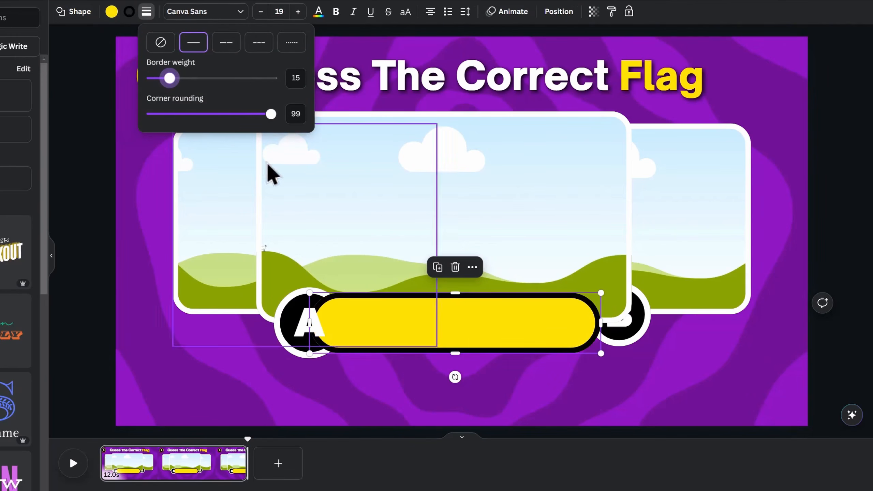
Step: Send the rounded bar behind the A circle and align its left end with the circle
click(564, 13)
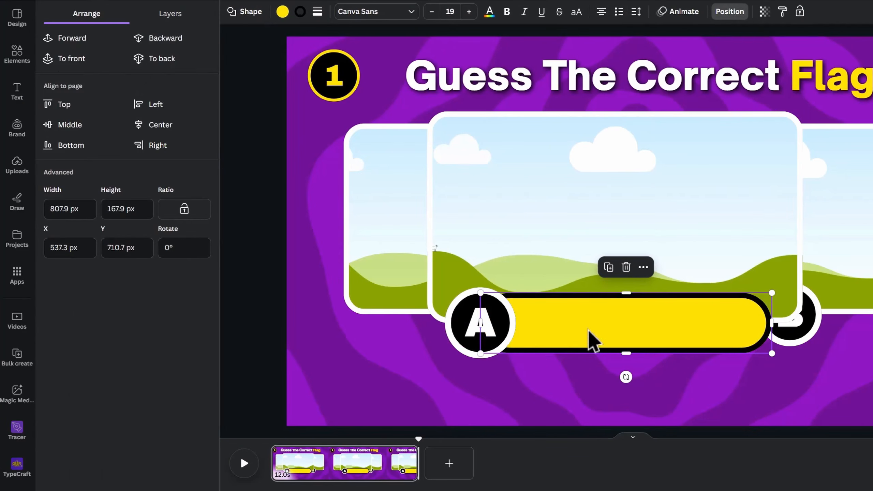
drag(588, 330, 575, 332)
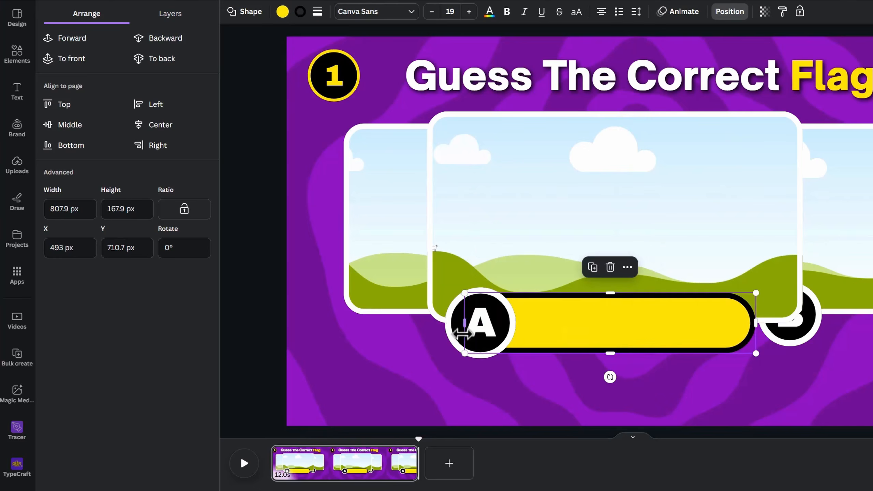
click(449, 322)
drag(446, 358, 452, 351)
scroll(485, 337, up, 5)
drag(567, 307, 558, 306)
scroll(562, 314, down, 5)
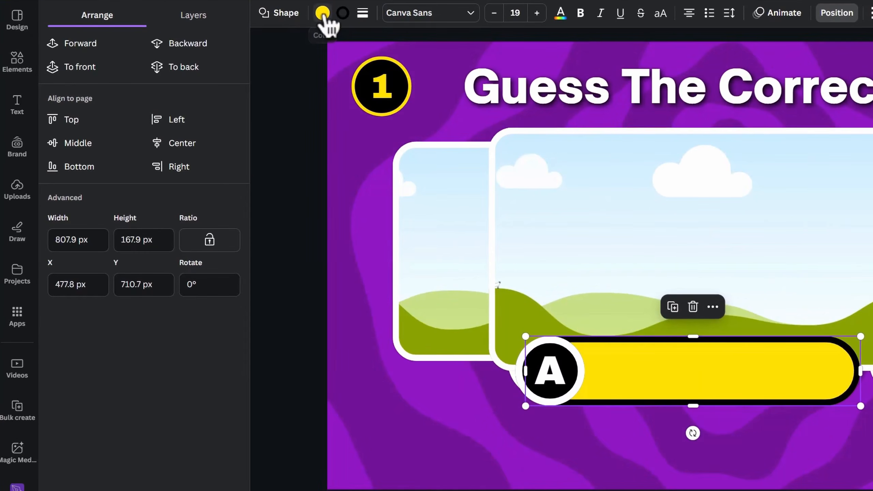
Step: Set the rounded bar's fill to black and its border to yellow
click(322, 13)
click(134, 87)
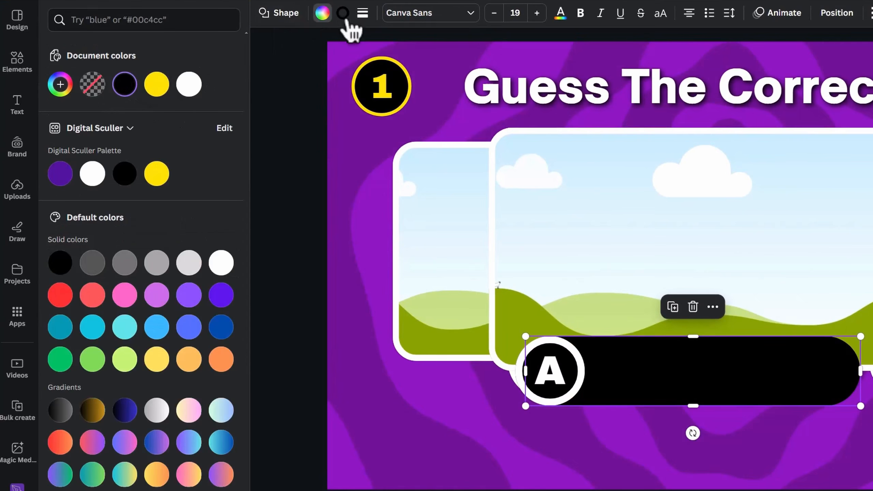
click(345, 16)
click(140, 90)
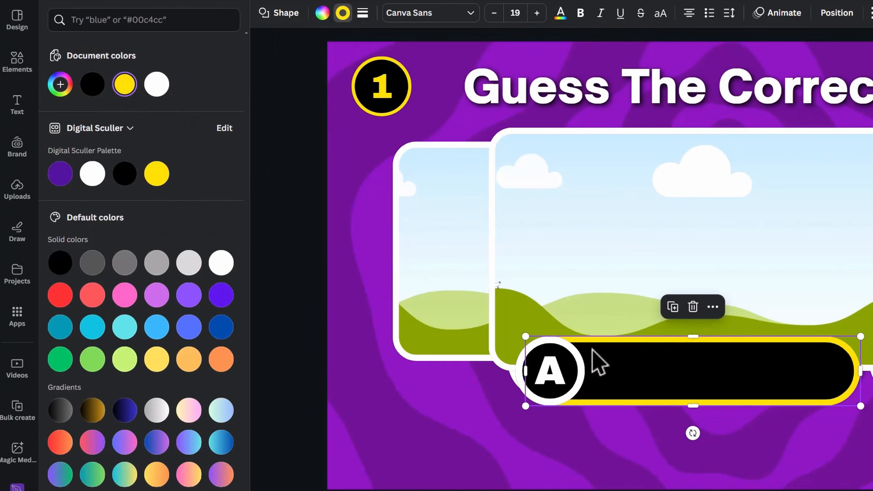
Step: Color the border of the A circle on the bar and its letter yellow
click(581, 369)
click(125, 89)
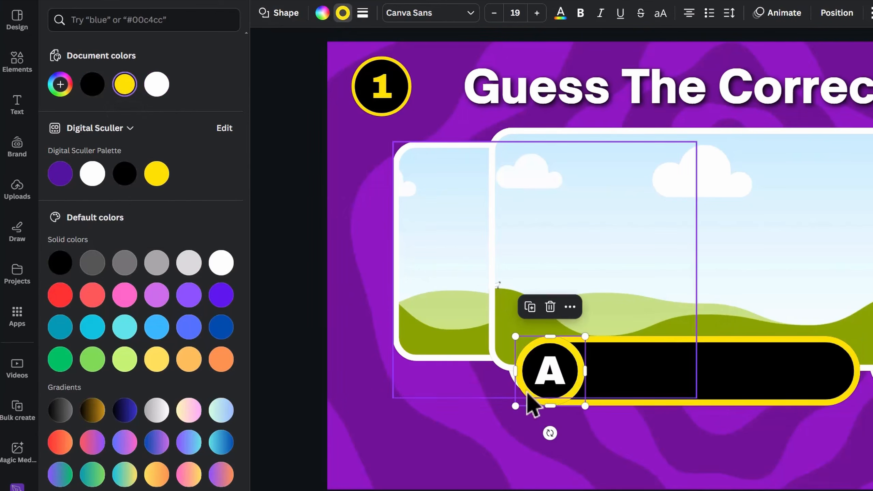
click(549, 371)
click(433, 13)
click(126, 83)
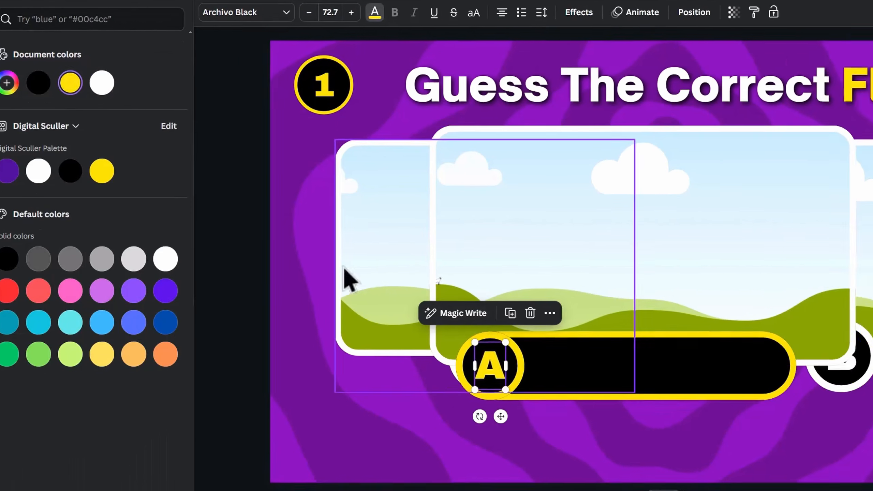
Step: Duplicate the title onto the black bar, replace its text with "Germany" and narrow its text box to about 610 px to fit the bar
click(670, 370)
click(605, 81)
click(475, 137)
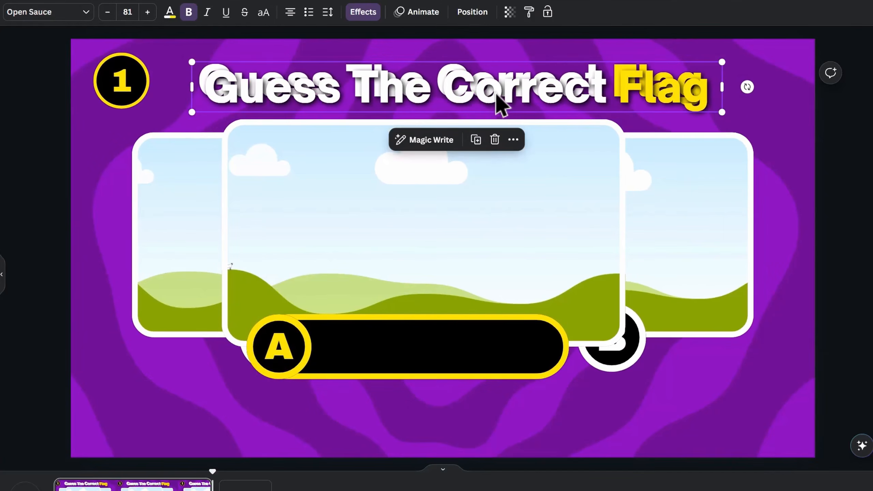
drag(501, 102, 481, 347)
double_click(481, 349)
text(Germany)
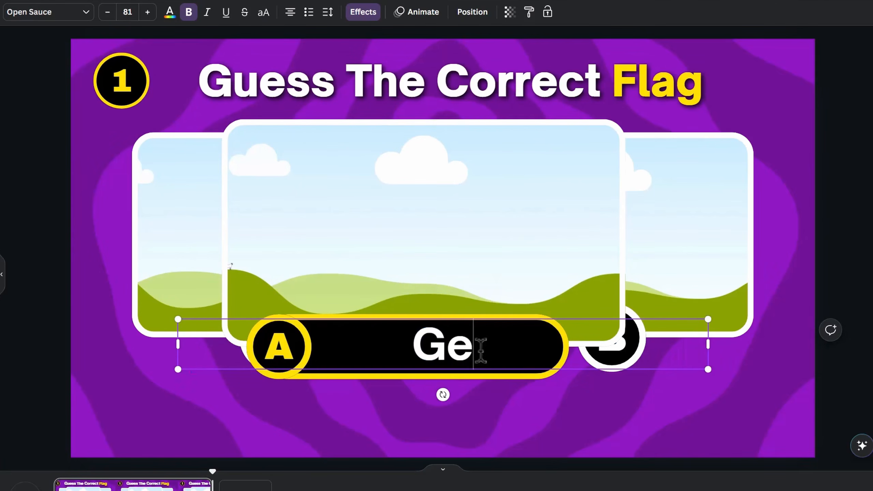
drag(708, 344, 683, 348)
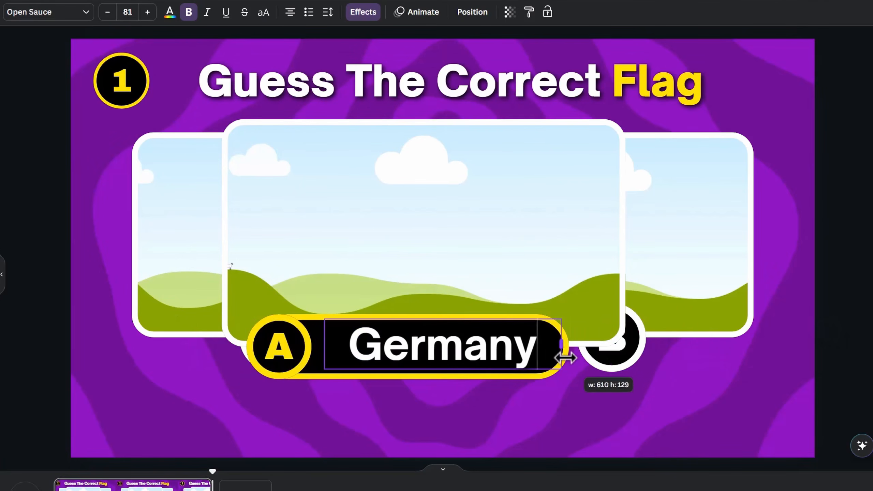
Step: Set the "Germany" label to size 48 in uppercase with a letter spacing of about 48
click(127, 12)
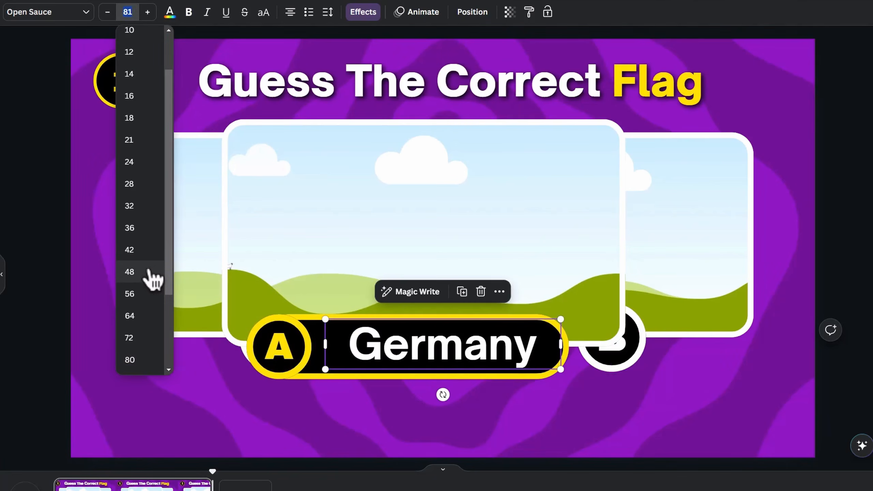
click(151, 279)
key(ctrl+shift+k)
click(328, 13)
drag(351, 57, 363, 62)
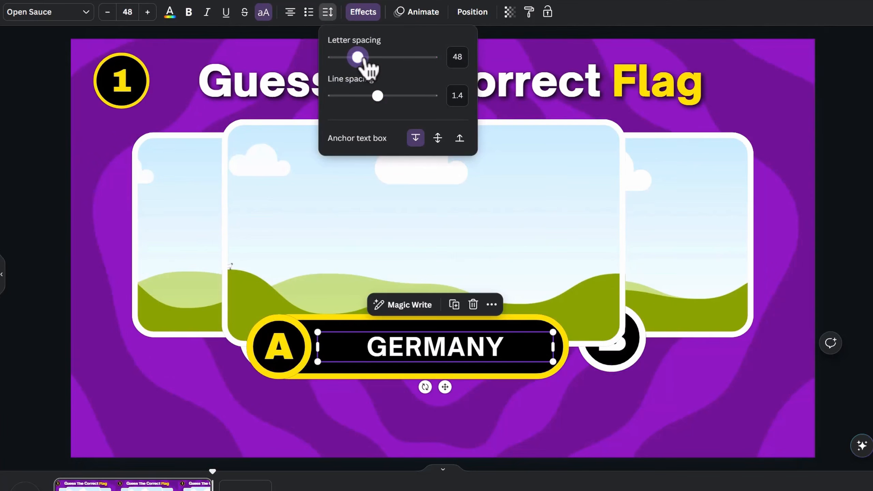
Step: Group the black bar, the yellow A circle, its letter and the "Germany" label into one object
drag(505, 350, 504, 348)
click(330, 366)
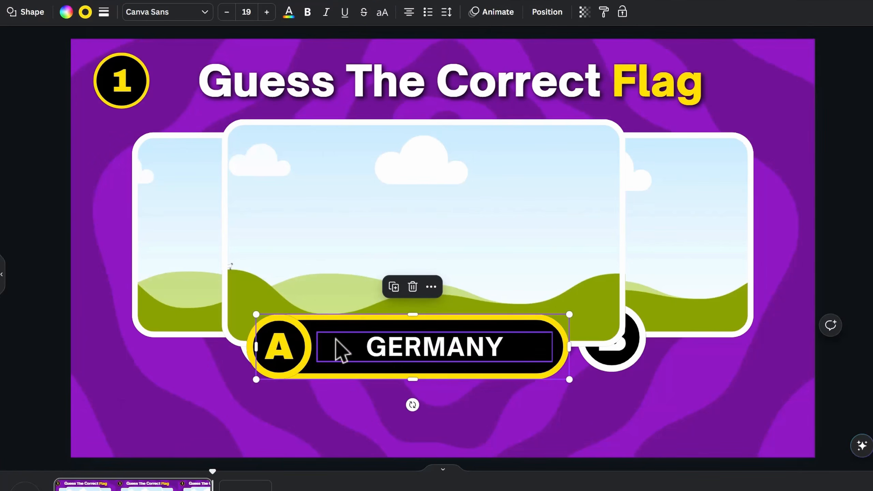
shift+click(285, 357)
shift+click(302, 360)
shift+click(391, 353)
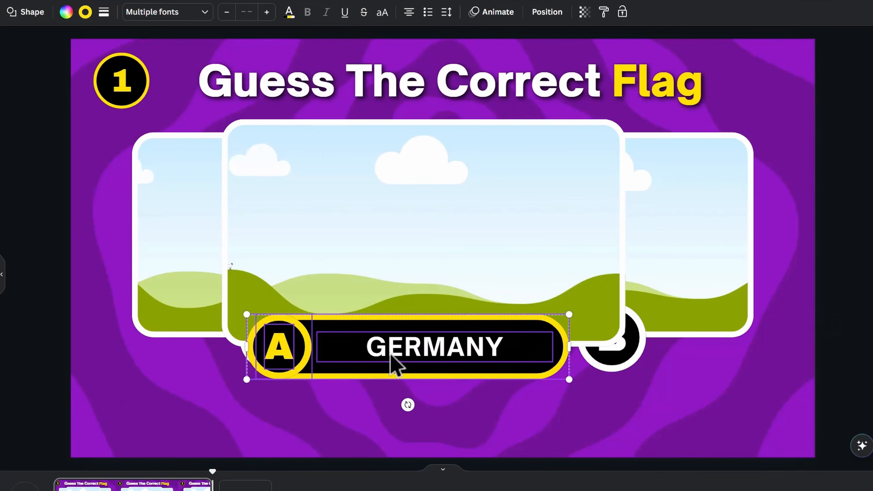
click(418, 289)
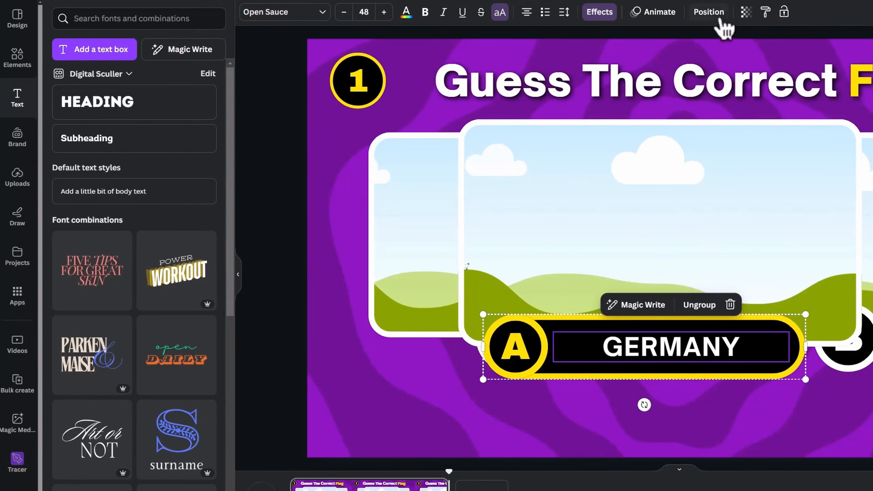
Step: Center-align the Germany bar horizontally with the large middle frame and group the two together
click(493, 12)
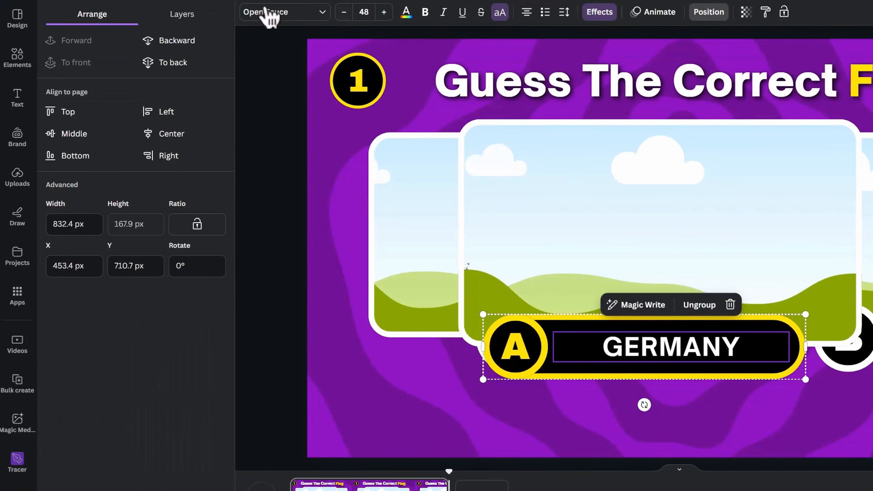
click(182, 13)
click(539, 218)
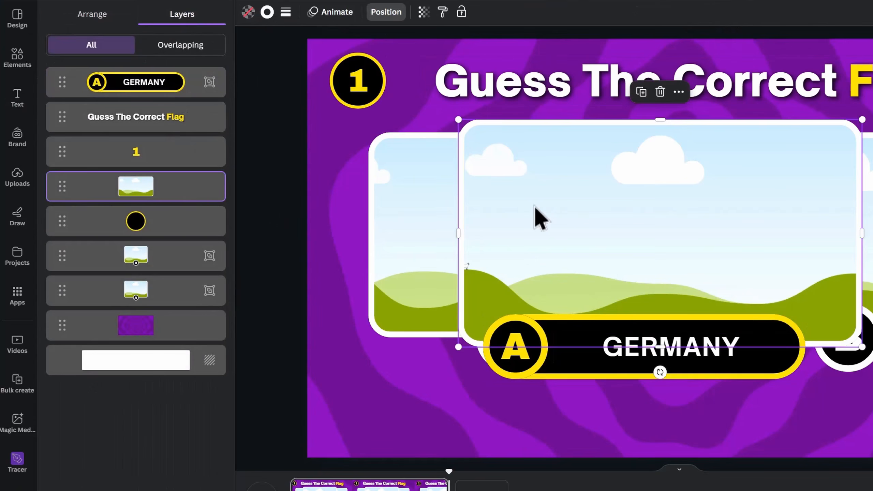
shift+click(175, 90)
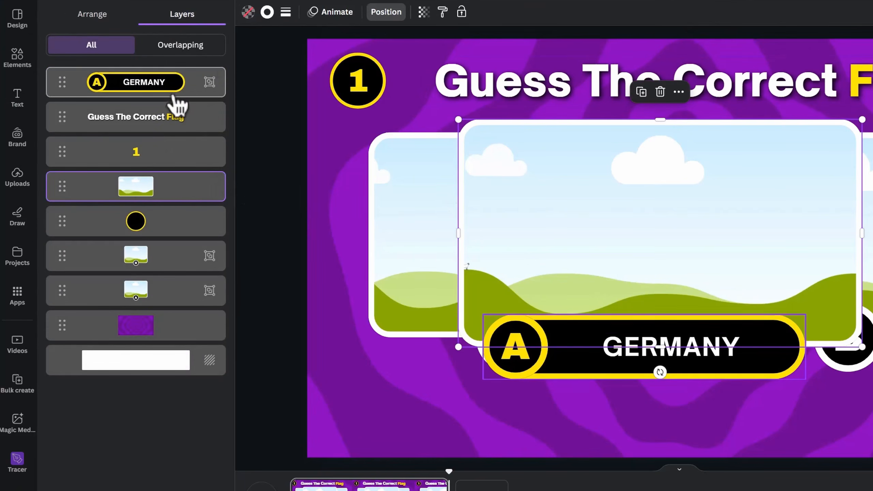
click(92, 16)
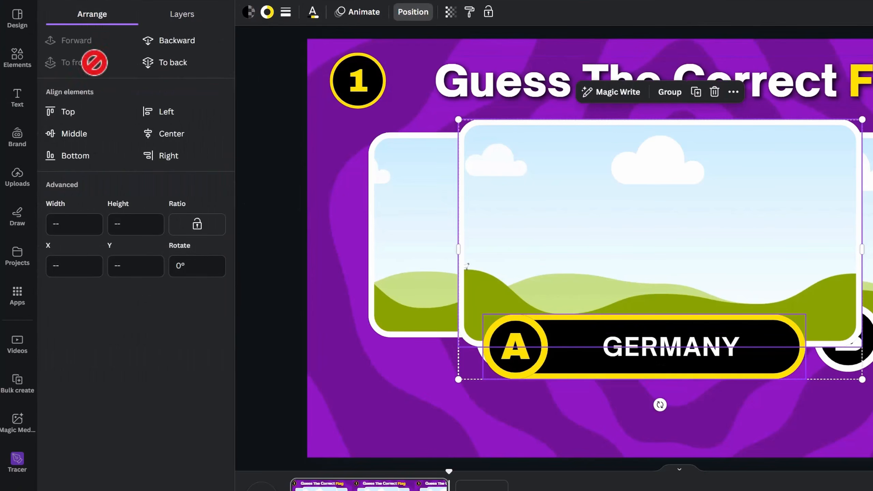
click(172, 134)
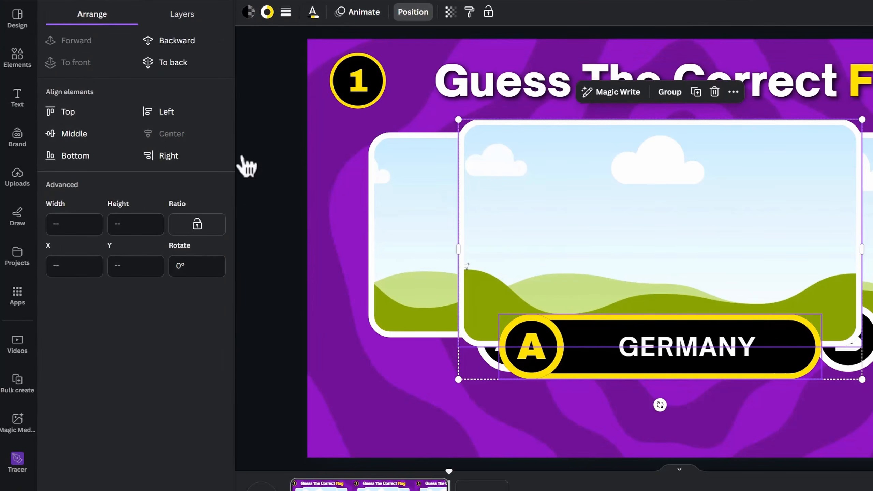
click(672, 92)
Step: Set the border color of the large middle frame to yellow
click(804, 417)
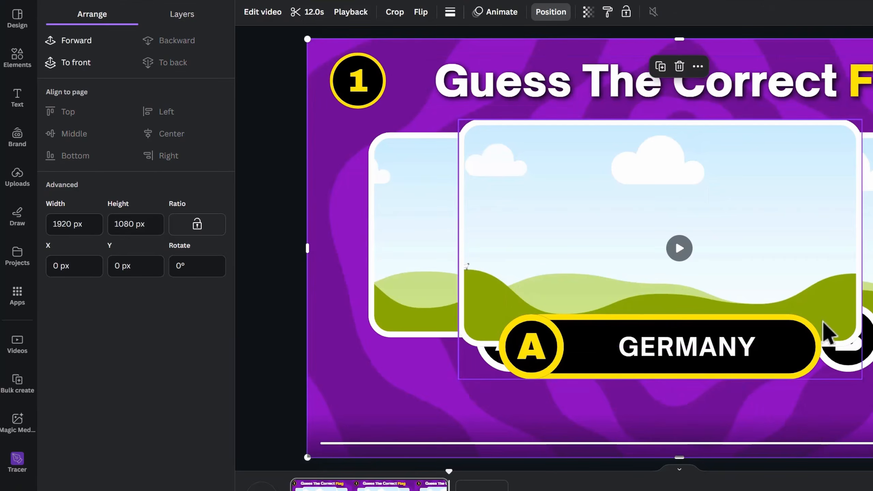
click(832, 274)
click(825, 271)
click(268, 13)
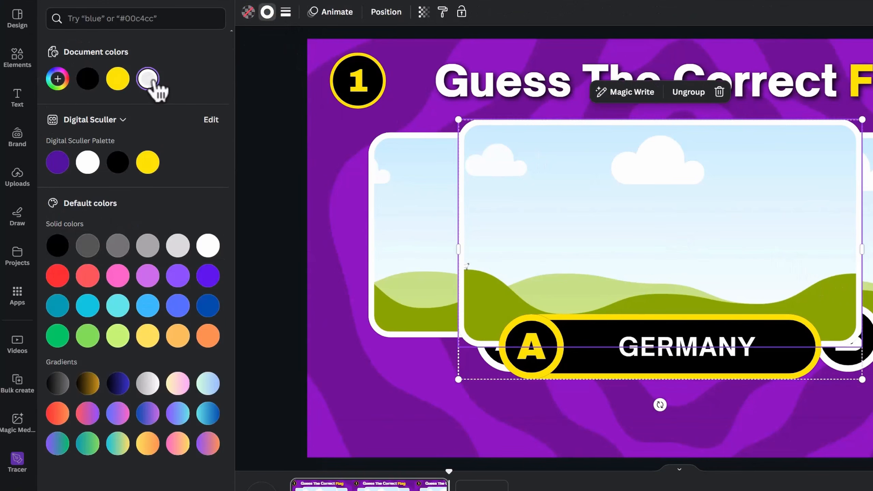
click(118, 81)
key(Escape)
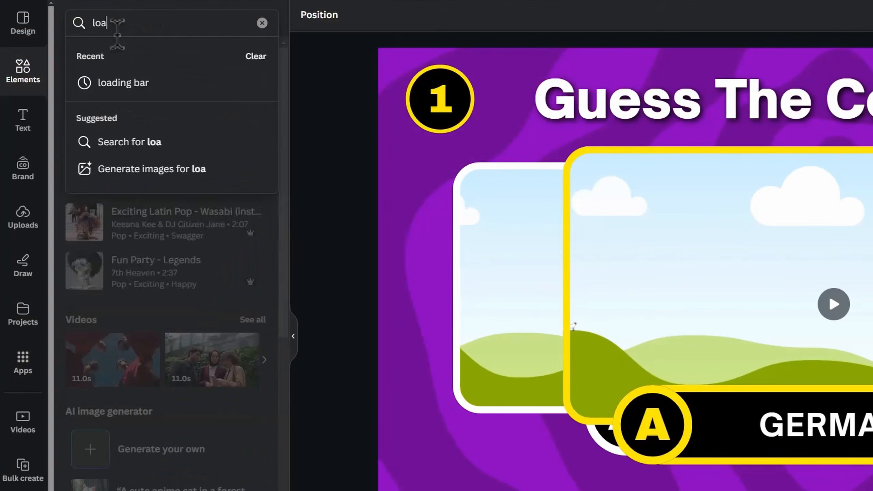
Step: Search the video elements for "loading bar" and add the 11.0 s clip with a white bar on purple
text(ding bar)
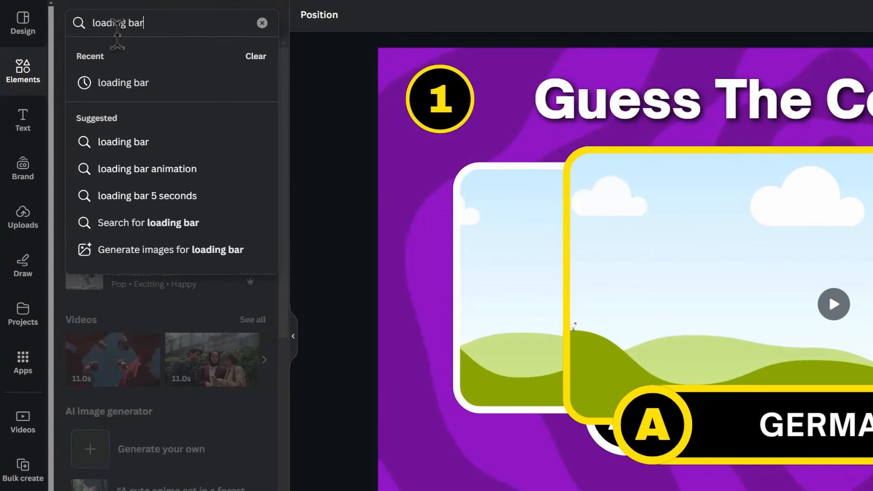
key(Return)
click(191, 56)
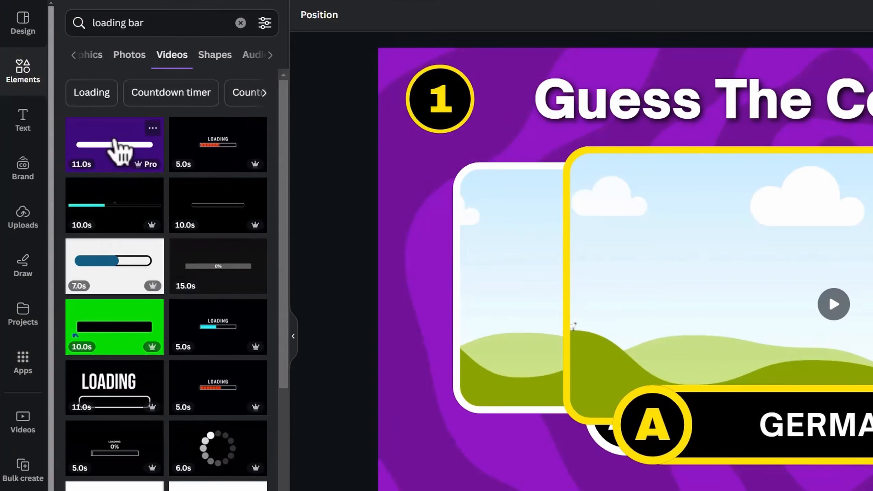
click(119, 152)
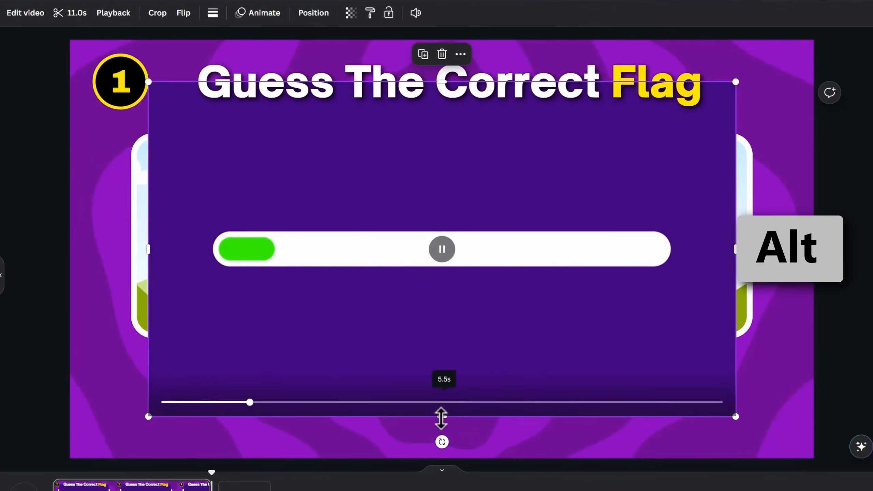
Step: Crop the loading bar clip to its white bar, about 92 px high with rounded corners, and place it below the Germany bar
drag(442, 417, 461, 267)
drag(734, 250, 687, 256)
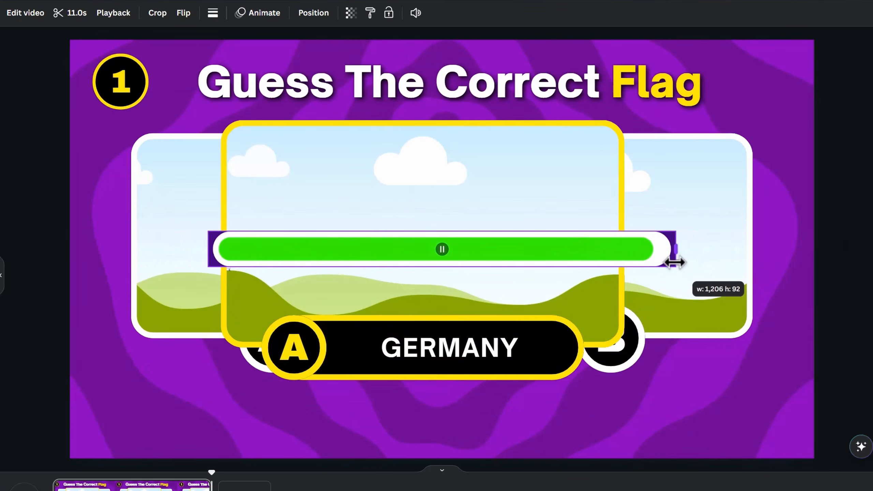
click(214, 13)
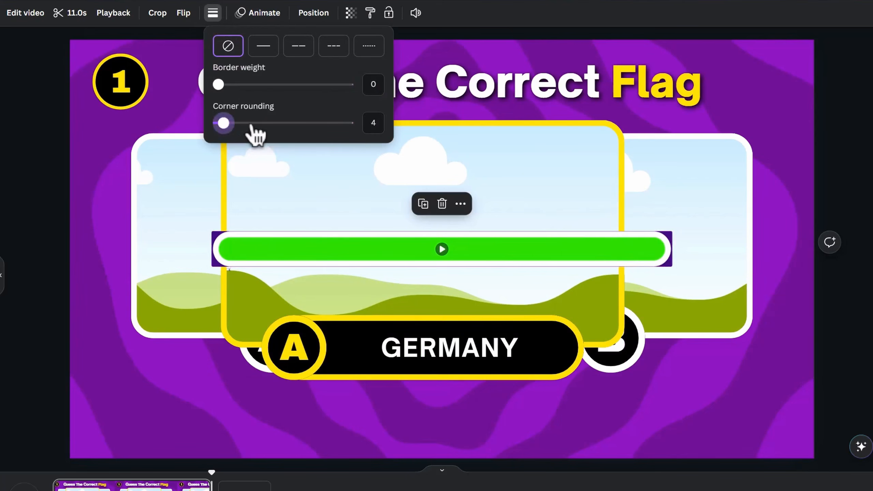
drag(671, 254, 670, 257)
drag(602, 250, 623, 428)
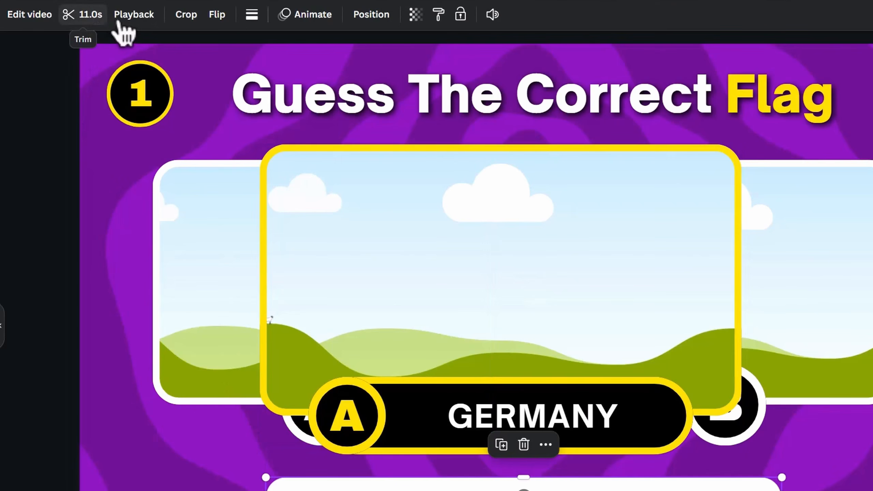
click(145, 16)
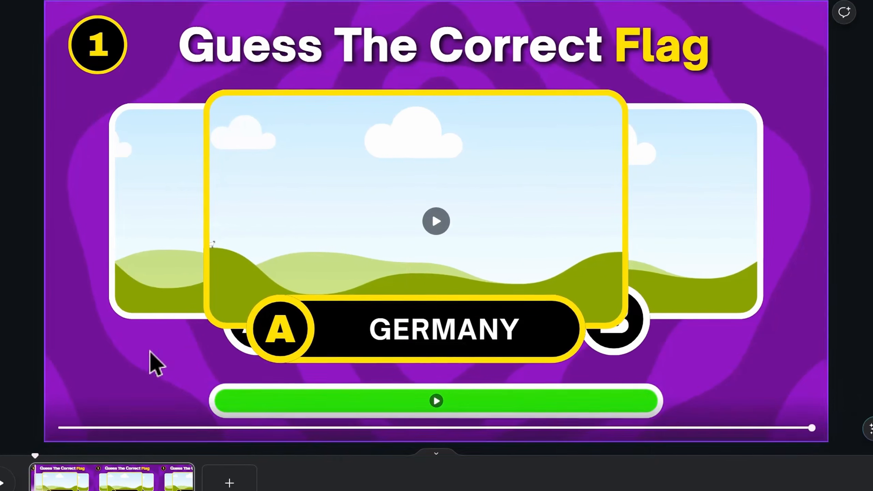
Step: Show the background video's timing track, enlarge the timeline scale and place the playhead shortly after the start
right_click(354, 377)
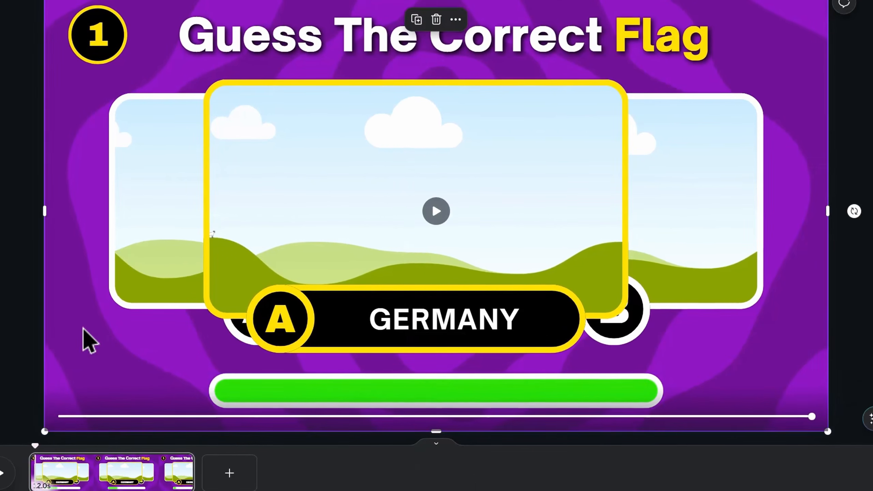
click(178, 373)
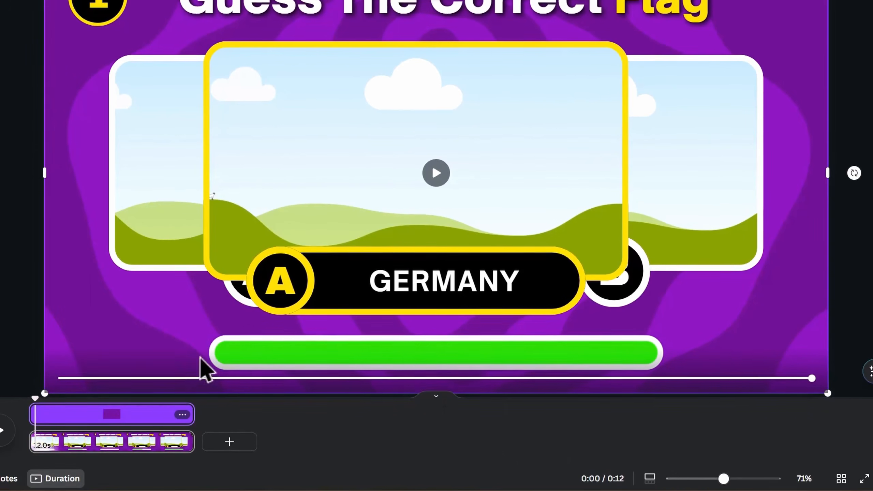
drag(691, 479, 762, 481)
mouse_move(45, 402)
mouse_down()
mouse_move(28, 406)
mouse_move(56, 407)
mouse_up()
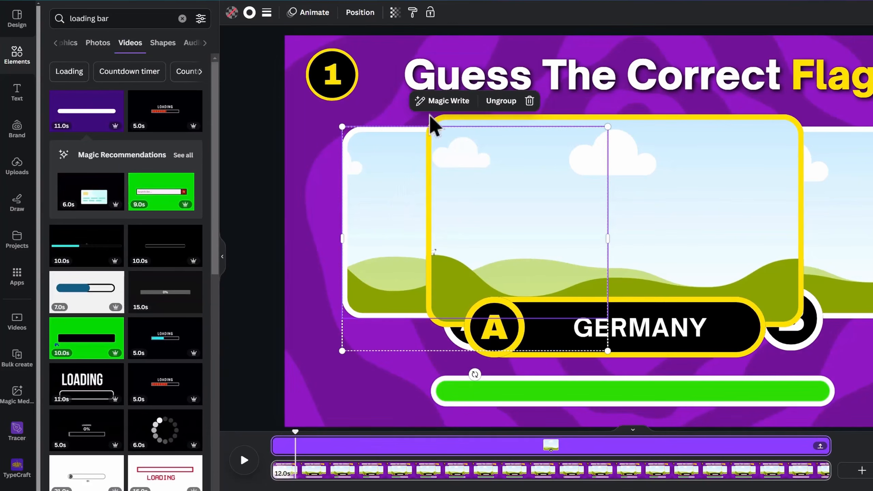
Step: Trim the start of the option A and option B picture groups to the playhead near the beginning of the page
click(377, 16)
click(141, 272)
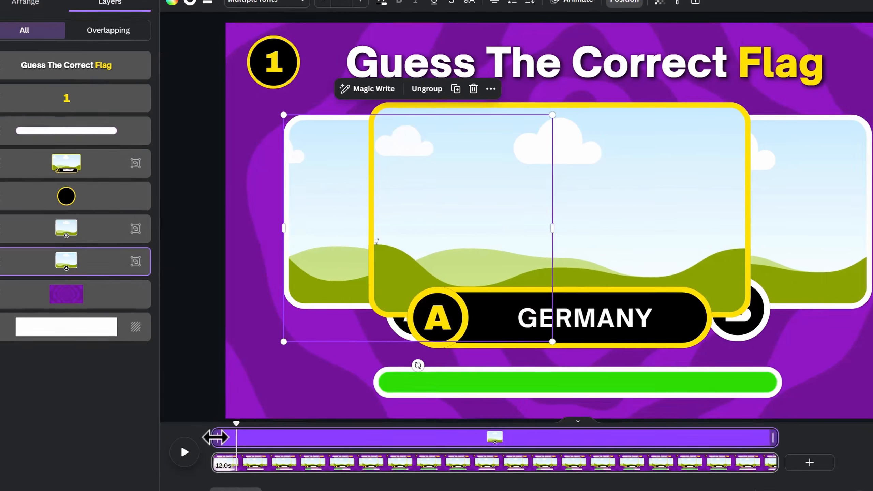
drag(274, 446, 297, 447)
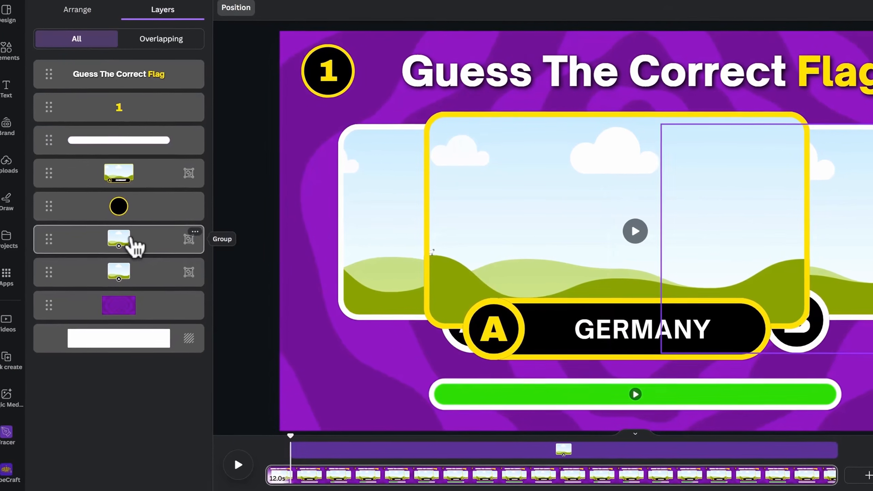
click(12, 220)
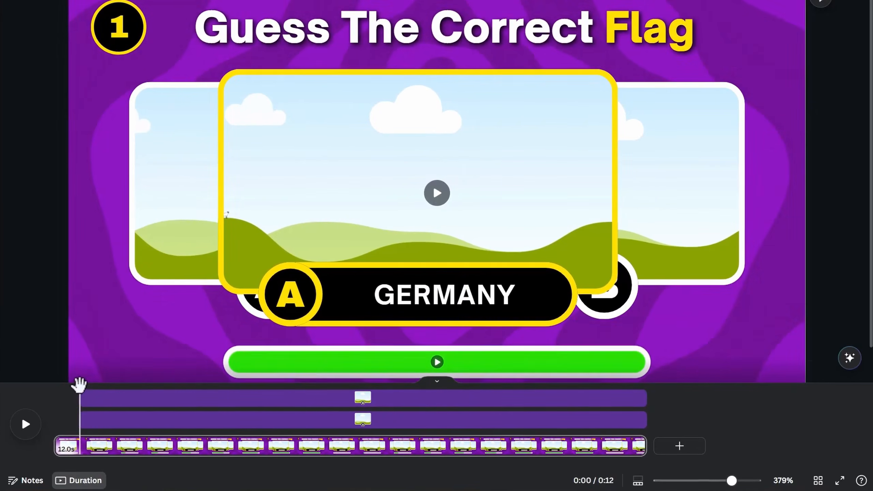
Step: Trim the loading bar clip so it starts at about 3 s and ends at about 8 s on the timeline
drag(78, 384, 204, 387)
click(296, 347)
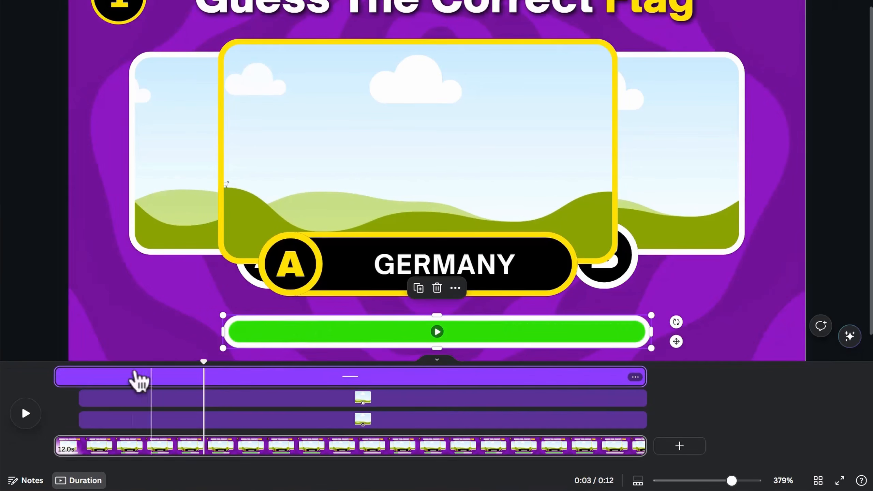
drag(58, 376, 209, 374)
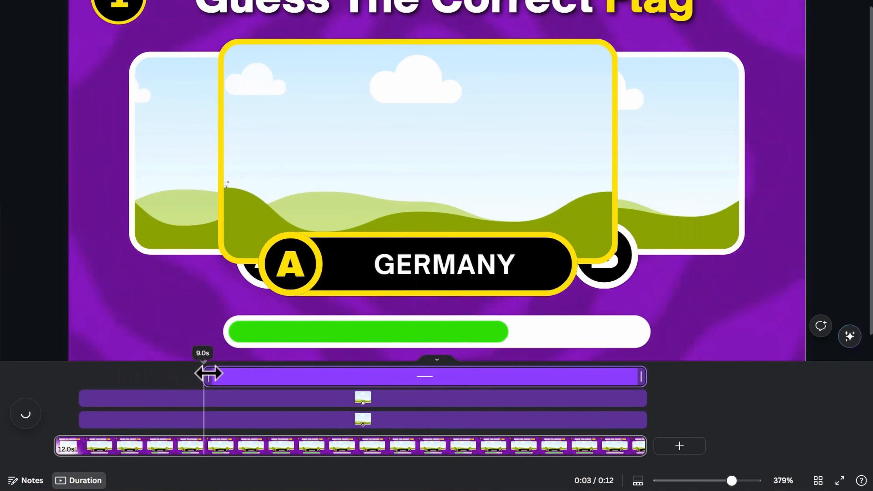
click(345, 369)
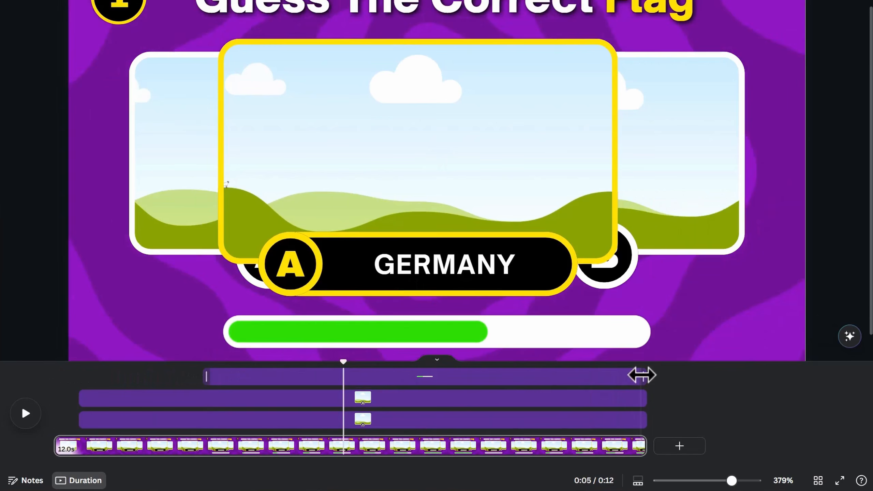
drag(644, 374, 469, 375)
Step: End both option groups at the 8 s mark and start the Germany answer frame there with a duration of about 3.7 s
drag(346, 364, 476, 366)
drag(606, 401, 472, 407)
drag(646, 419, 476, 422)
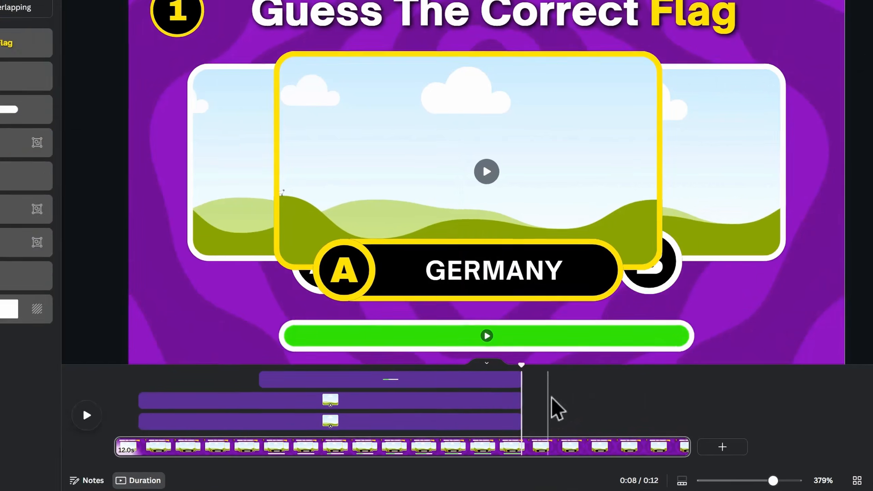
click(143, 177)
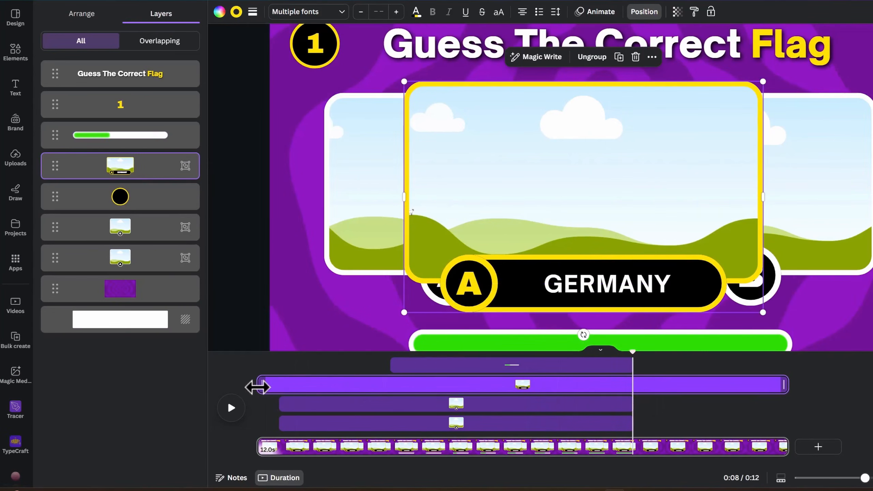
drag(330, 381, 624, 392)
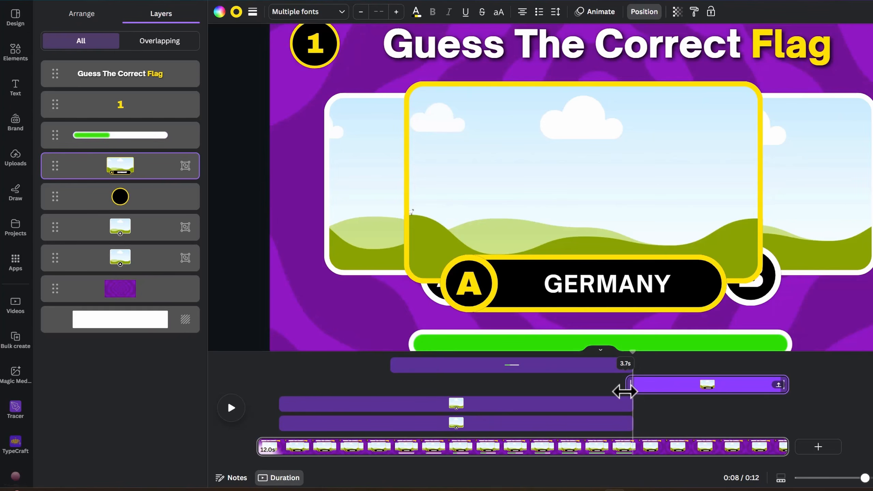
Step: Group the number 1 with its black circle badge
click(174, 114)
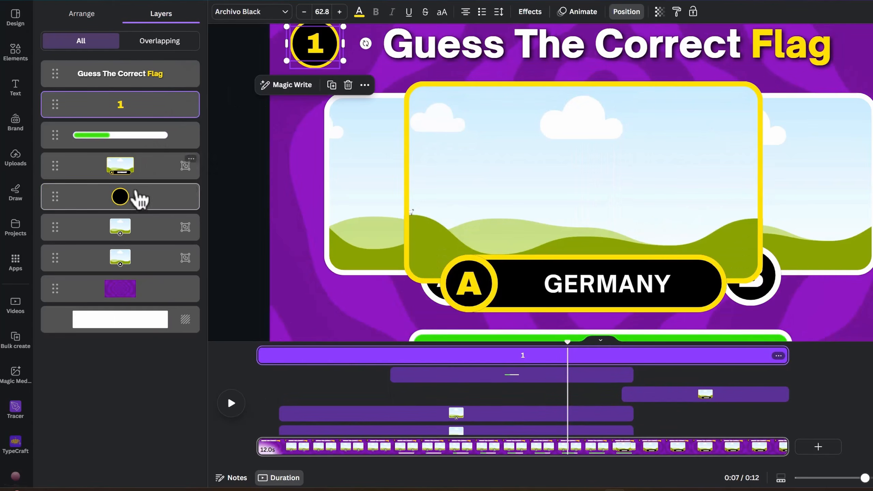
shift+click(141, 198)
click(323, 97)
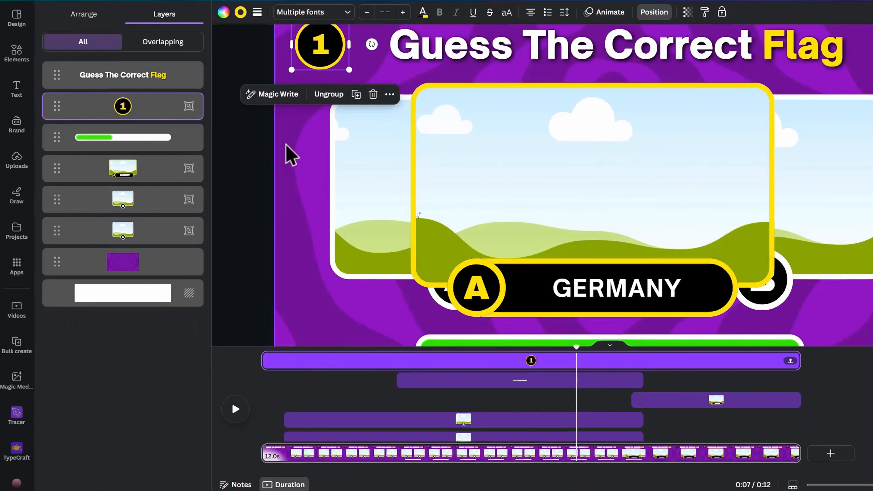
Step: Set the purple spiral video as the page background
click(173, 292)
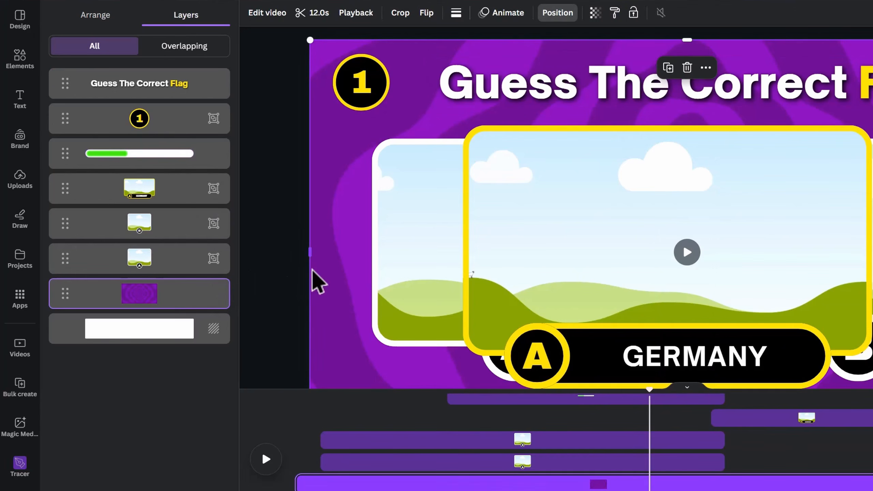
scroll(343, 258, down, 2)
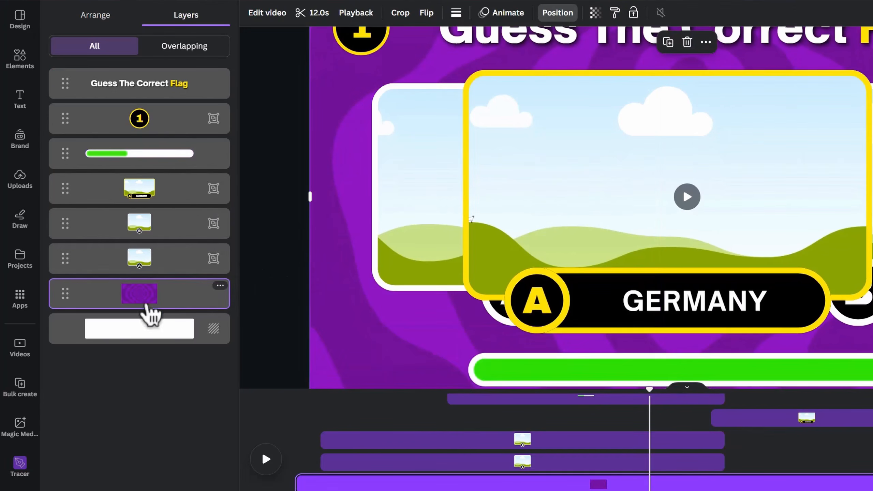
right_click(193, 296)
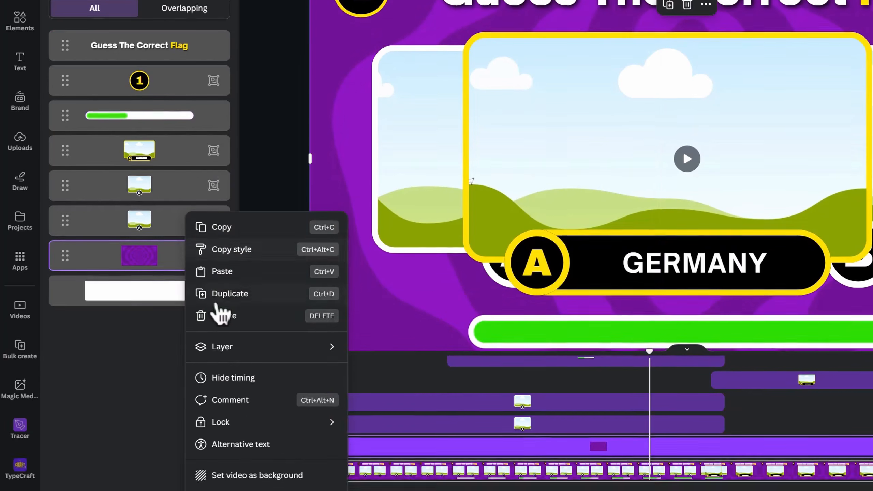
click(304, 453)
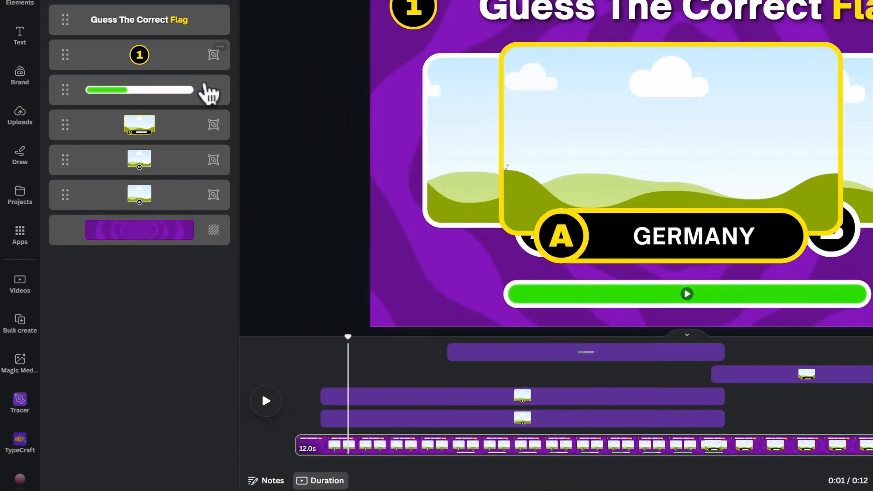
Step: Apply the Tectonic animation to the option A and option B picture groups together, with the intensity at maximum
click(155, 197)
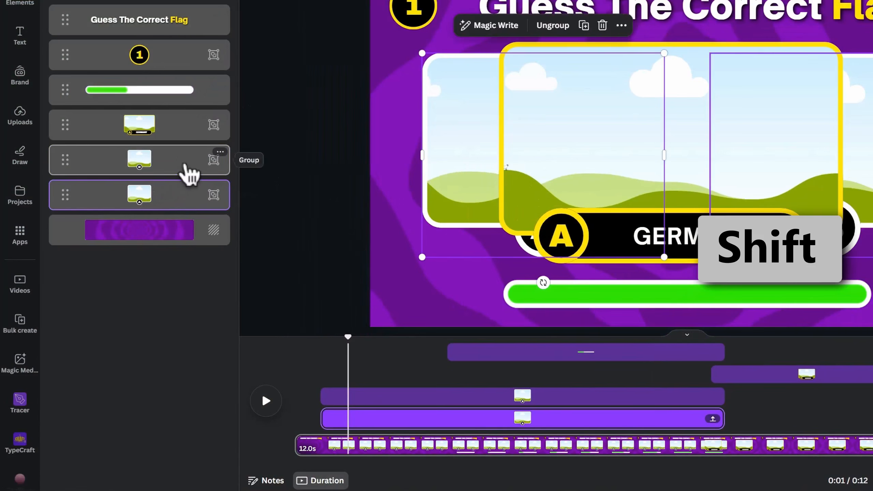
shift+click(182, 165)
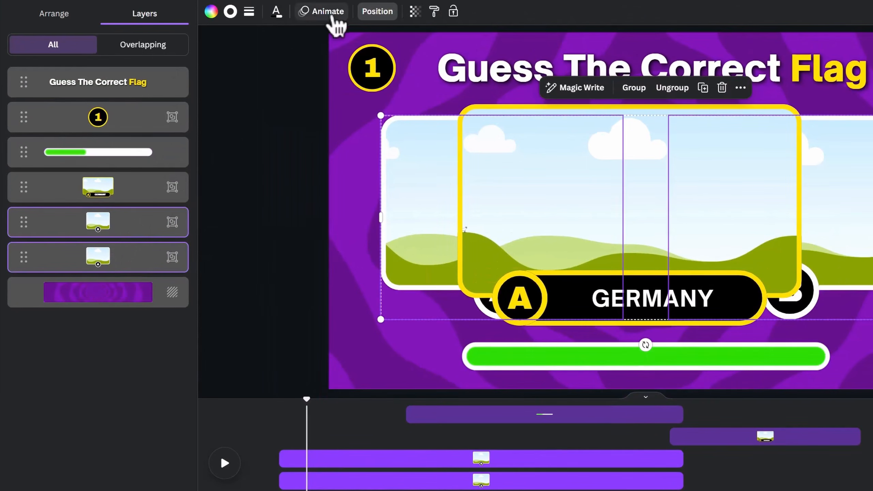
click(330, 13)
scroll(108, 361, down, 2)
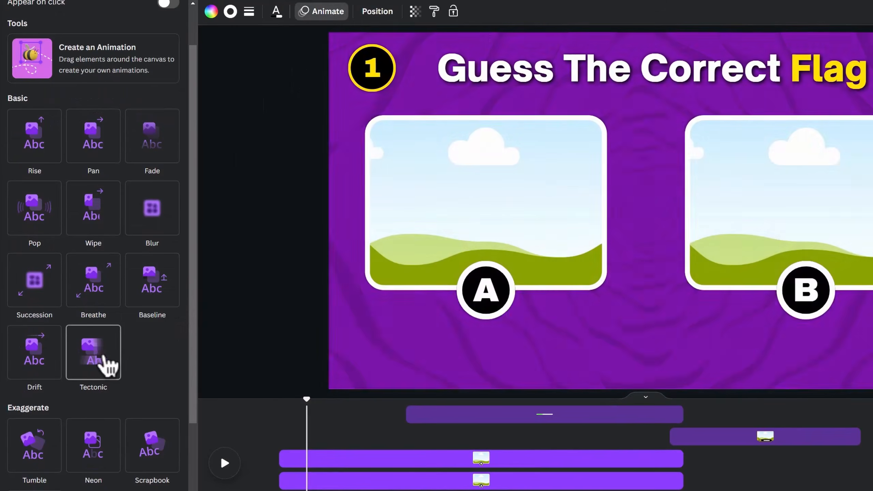
click(105, 366)
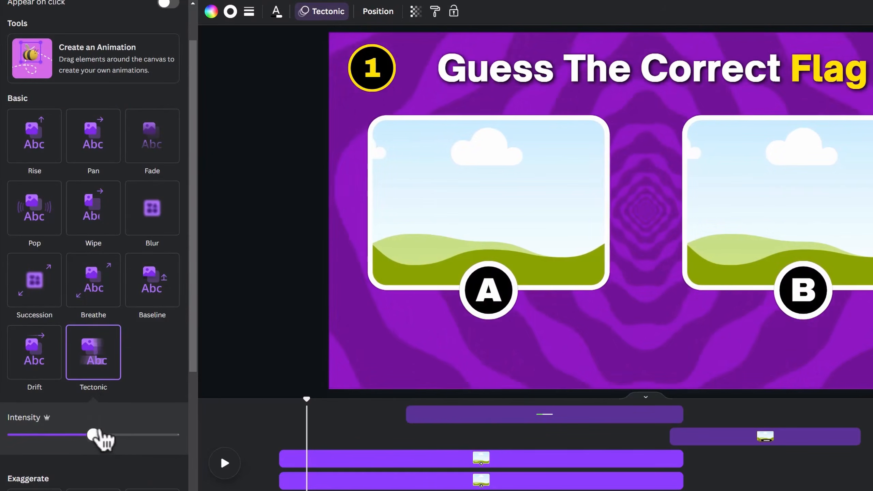
drag(93, 435, 201, 440)
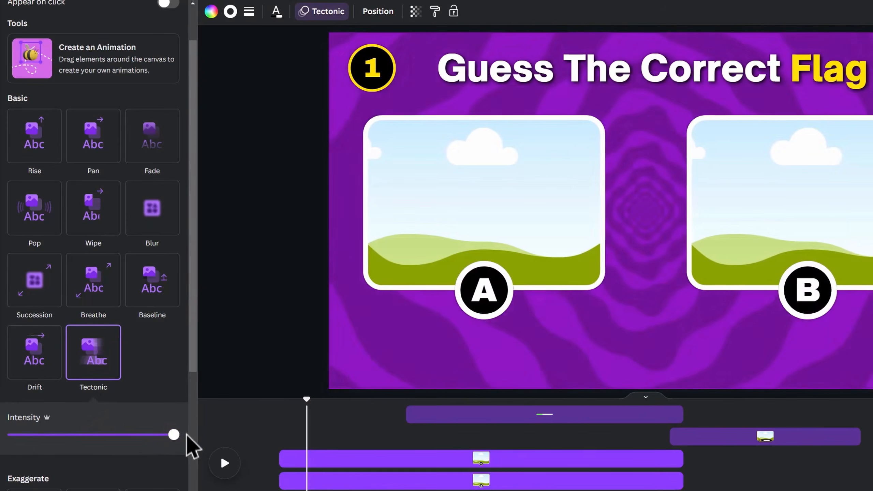
Step: Apply the Baseline animation to the green loading bar and turn on its reverse exit animation
click(510, 365)
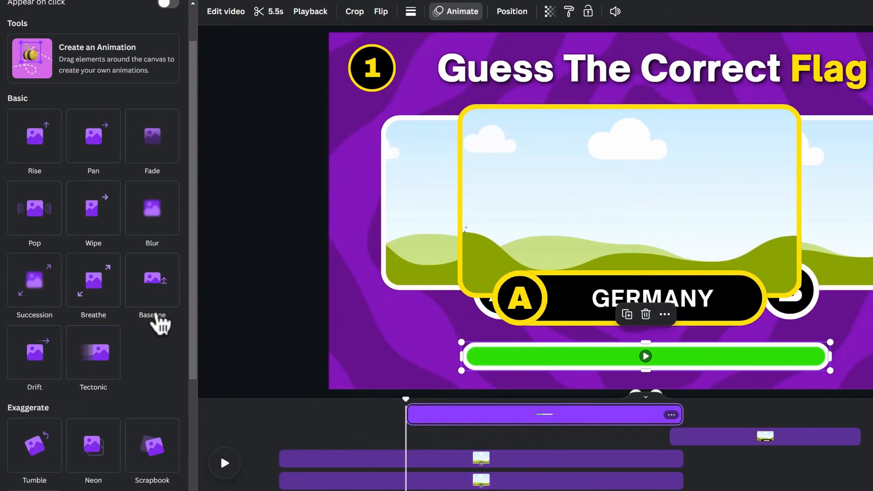
click(160, 324)
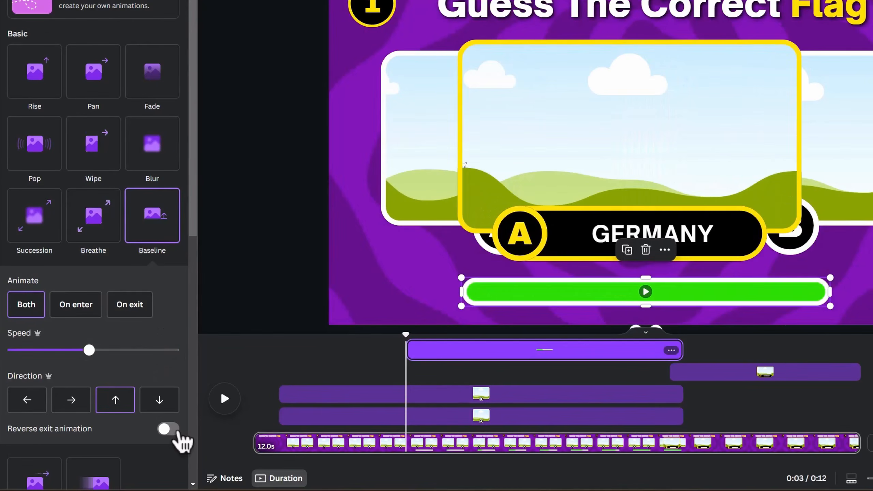
click(174, 430)
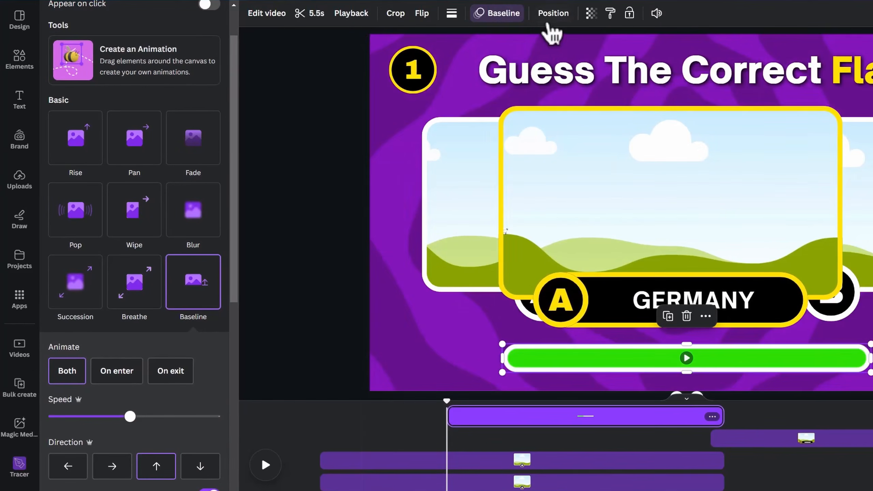
Step: Apply the Succession animation on enter to the Germany answer group and play the page to preview it
click(548, 24)
click(174, 198)
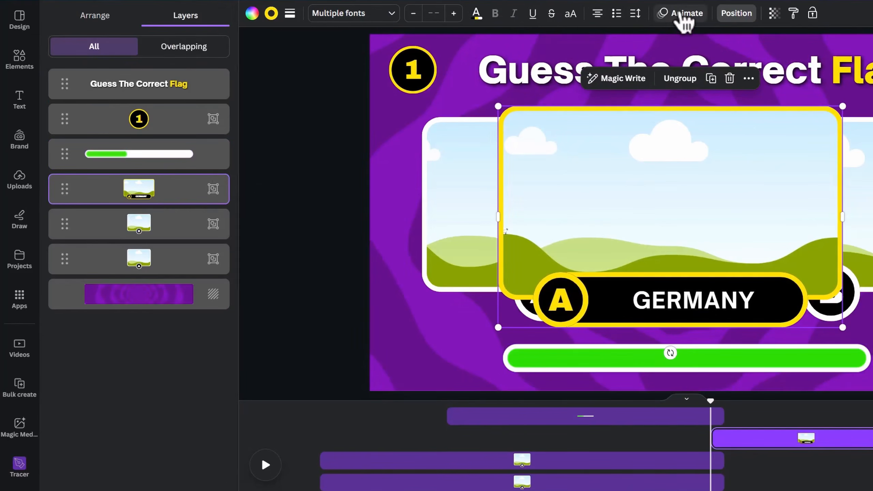
click(685, 14)
click(92, 352)
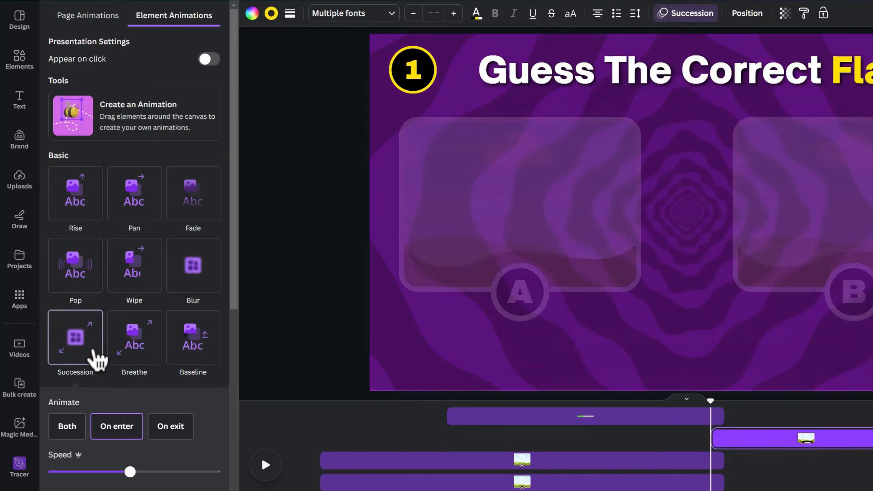
click(267, 466)
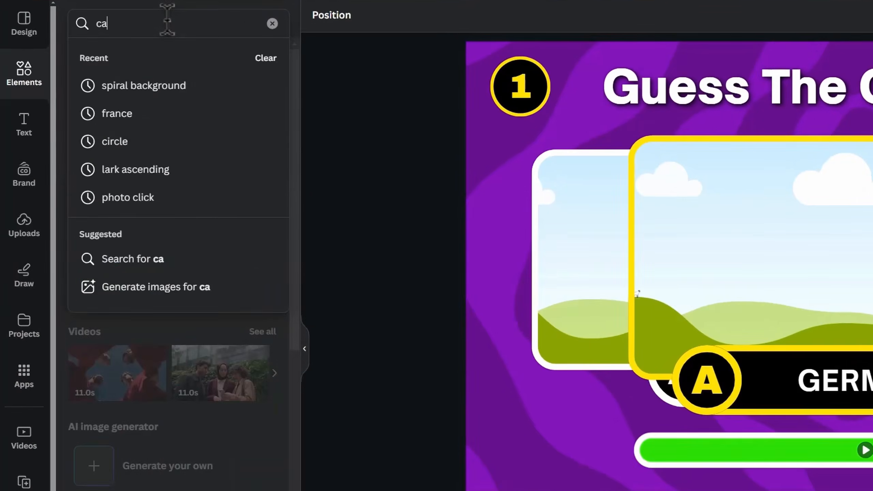
Step: Search the audio library for "camera shutter" and add a Camera Shutter sound at 0.5 s, where the option groups start
text(mera shutter)
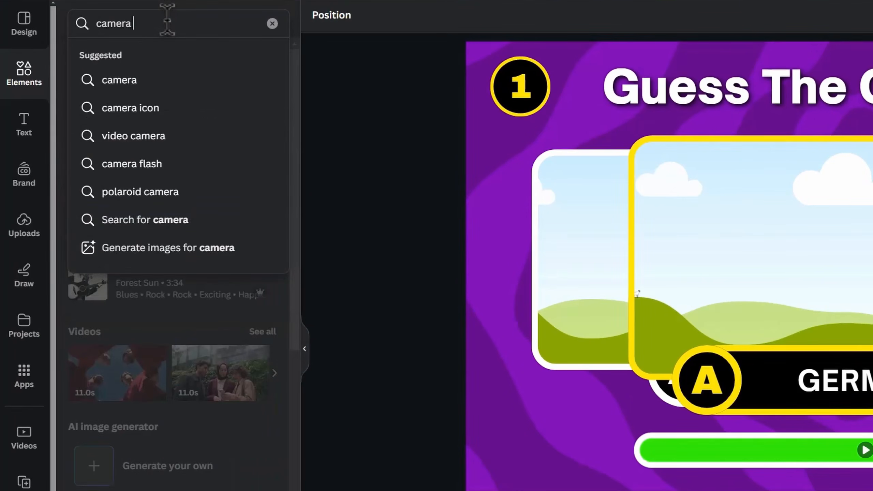
key(Return)
click(265, 131)
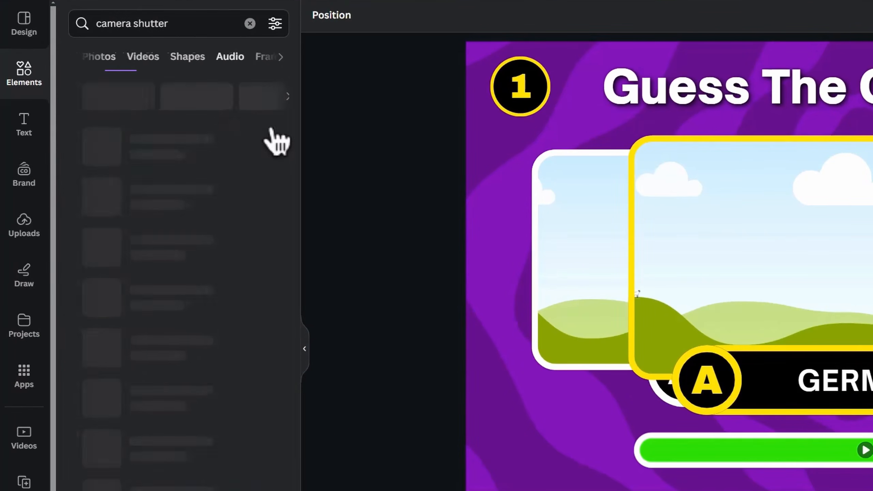
scroll(241, 292, down, 5)
scroll(234, 320, down, 15)
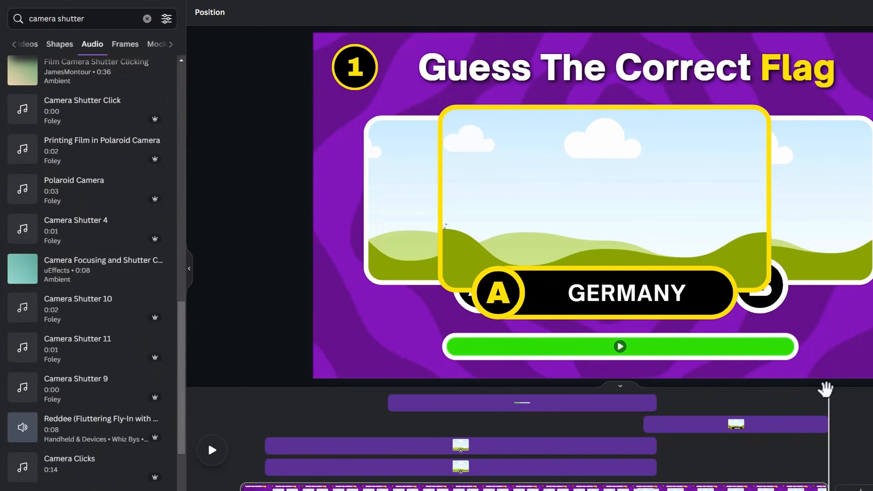
drag(825, 389, 264, 412)
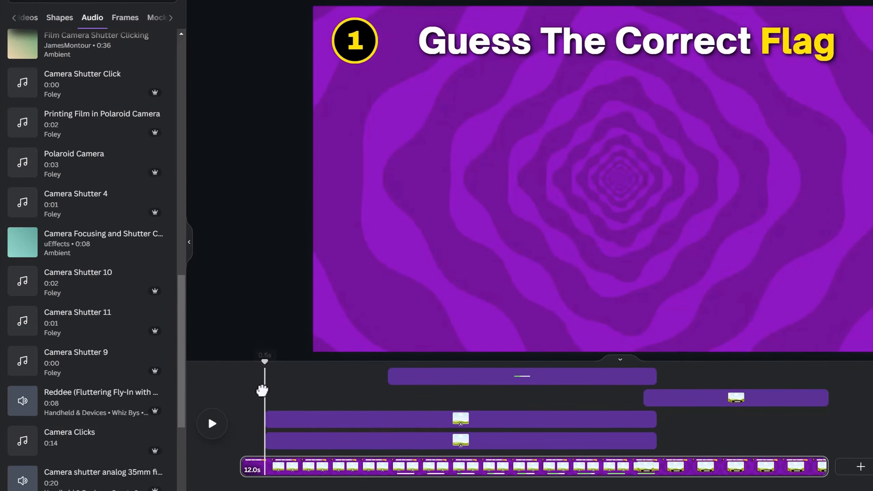
click(114, 319)
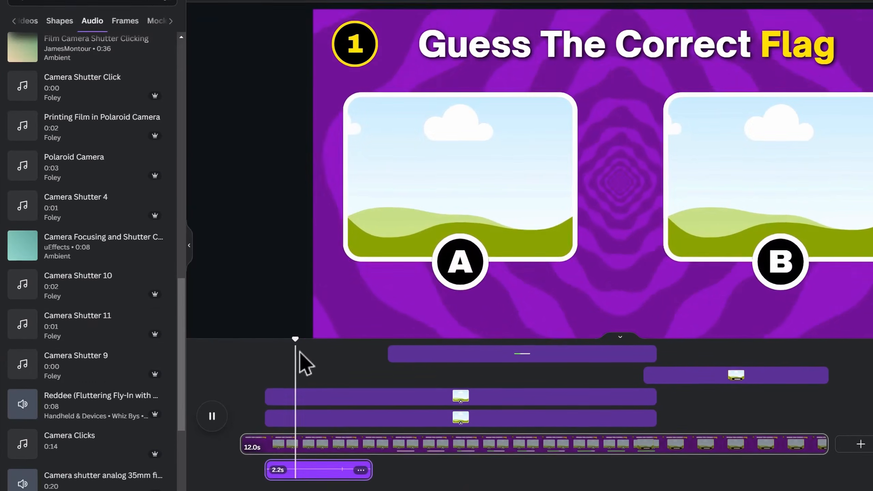
click(305, 318)
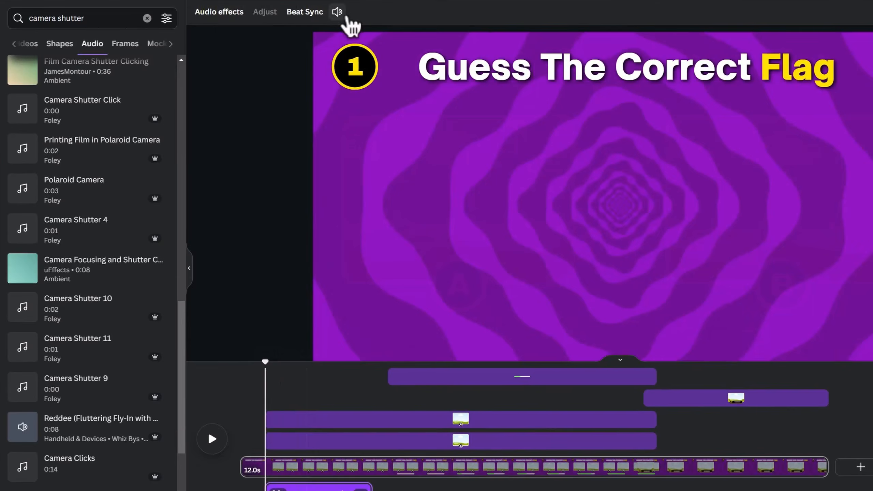
Step: Raise the shutter sound's volume to about 184, listen to it and trim the clip to 1.1 s
click(341, 13)
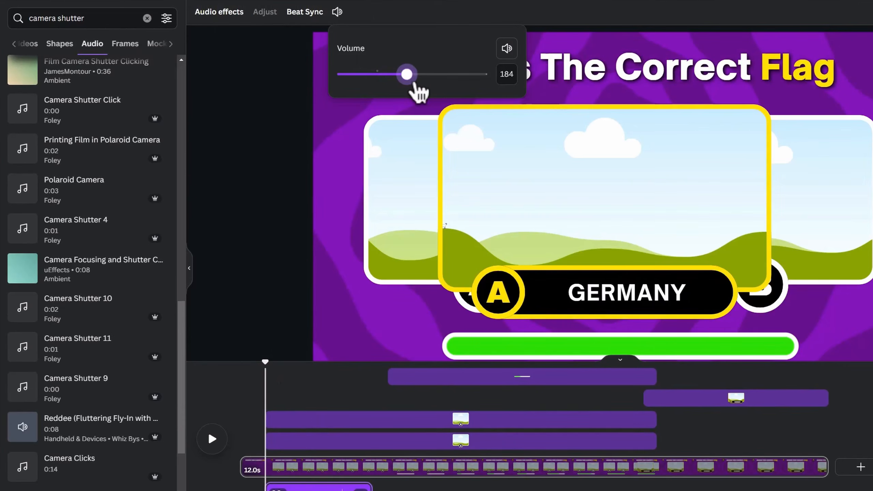
key(space)
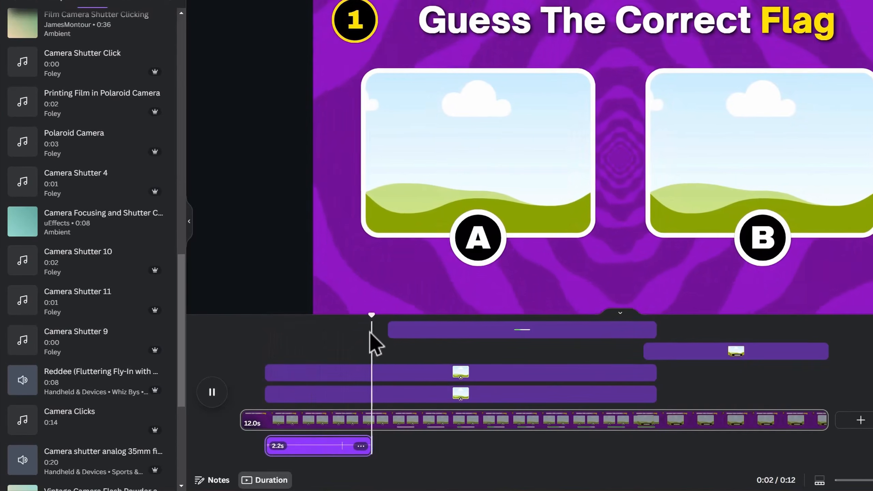
drag(372, 446, 325, 457)
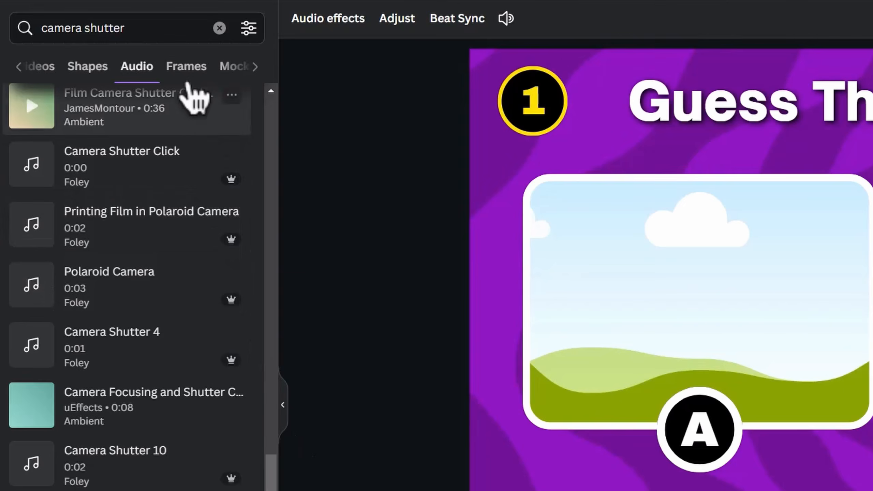
Step: Search the audio for "egg timer" and add Egg Timer Tic Toc at the loading bar's start, about 3 s
click(167, 28)
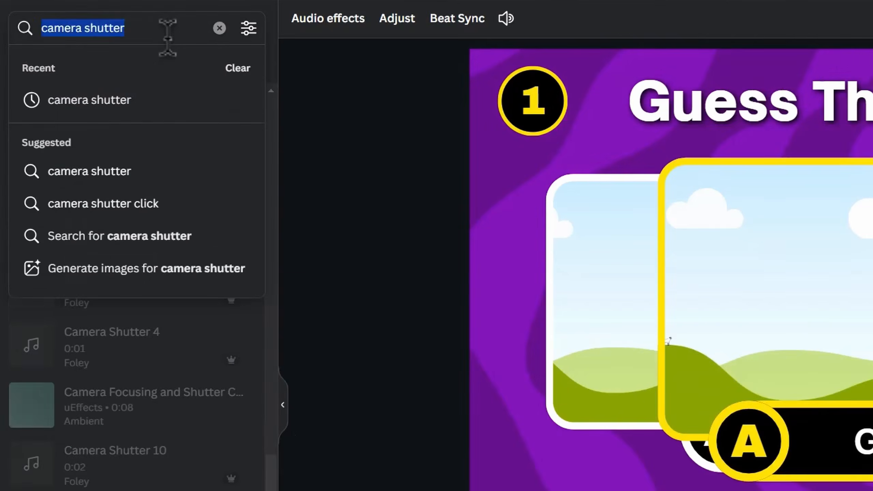
text(egg tim)
text(er)
key(Return)
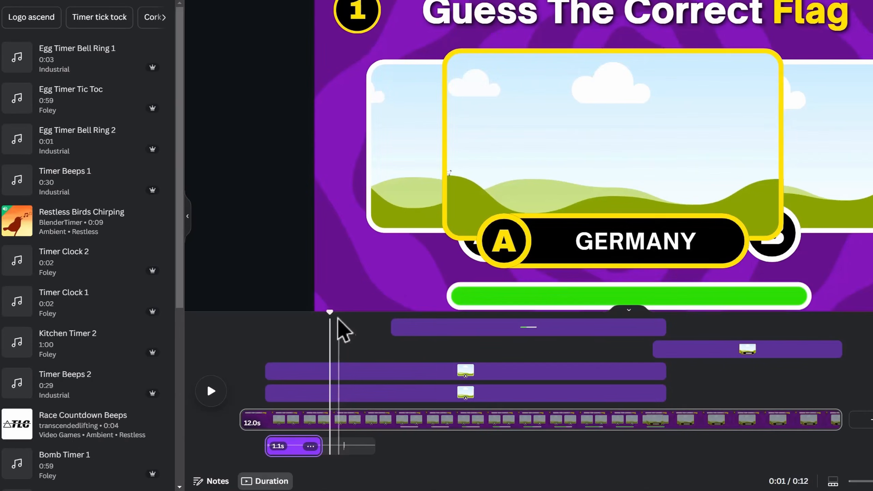
drag(329, 313, 389, 342)
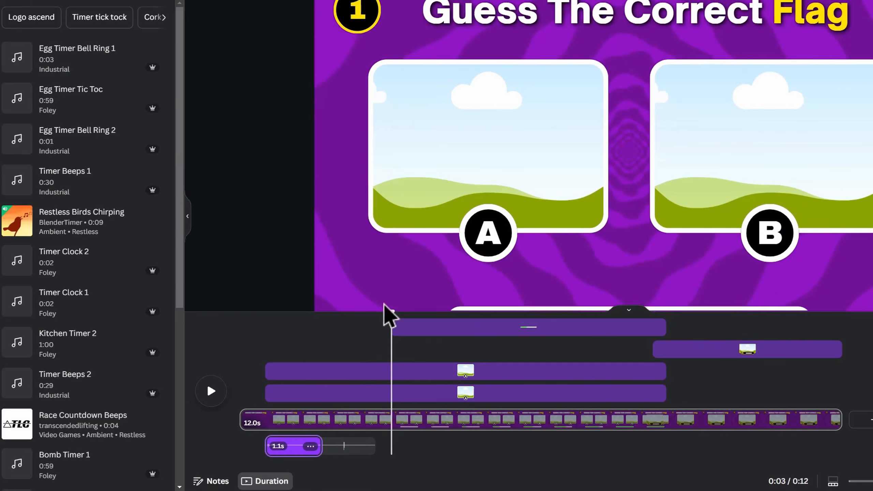
click(97, 102)
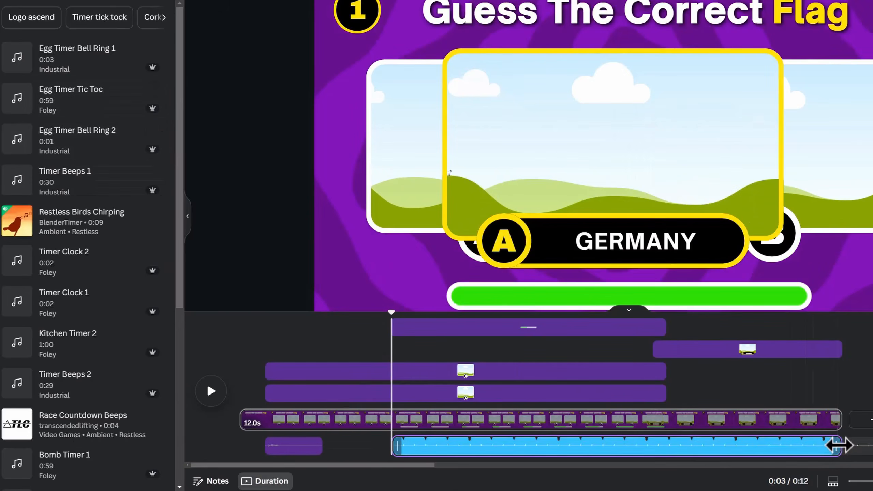
Step: Trim the egg timer clip to 5.4 s so it ends with the loading bar, and raise its volume to about 196
drag(839, 446, 661, 447)
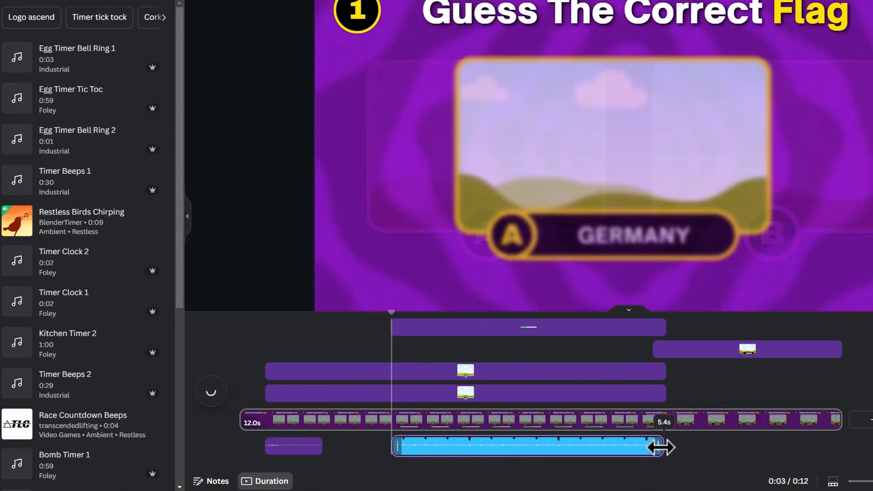
click(340, 13)
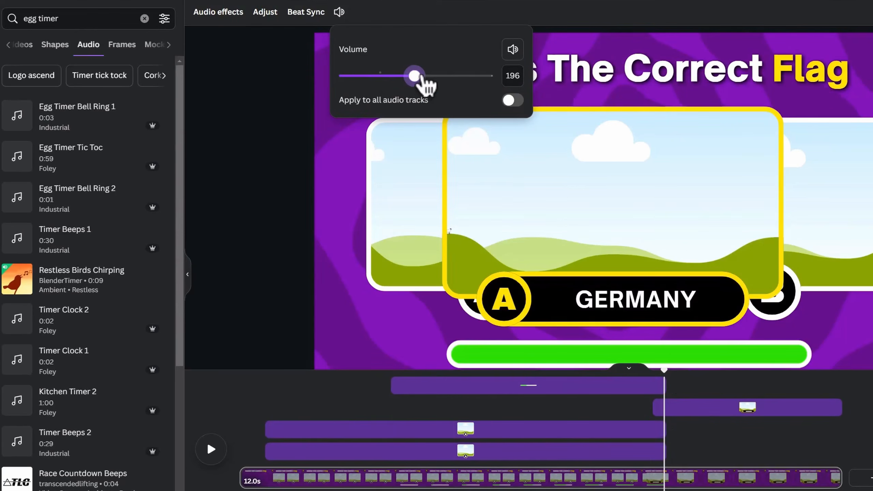
Step: Search the audio for "marimba" and add Marimba Ascend 4 at the end of the loading bar
click(117, 18)
text(marimba)
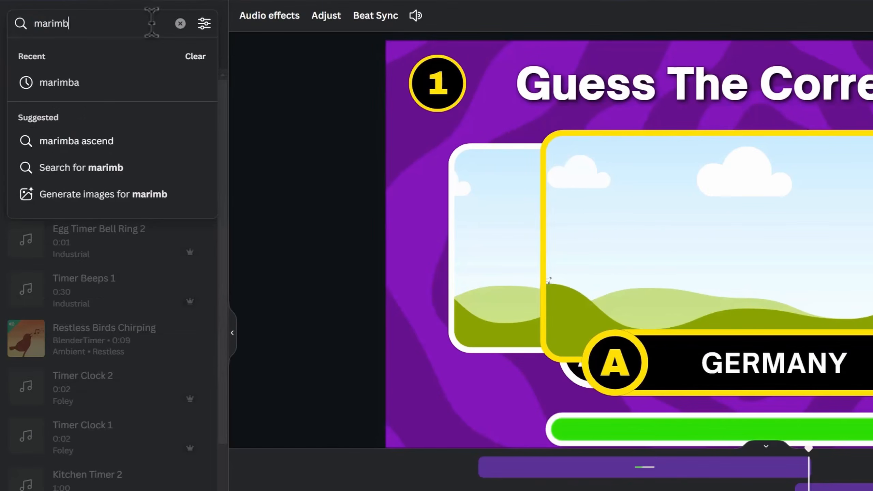
key(Return)
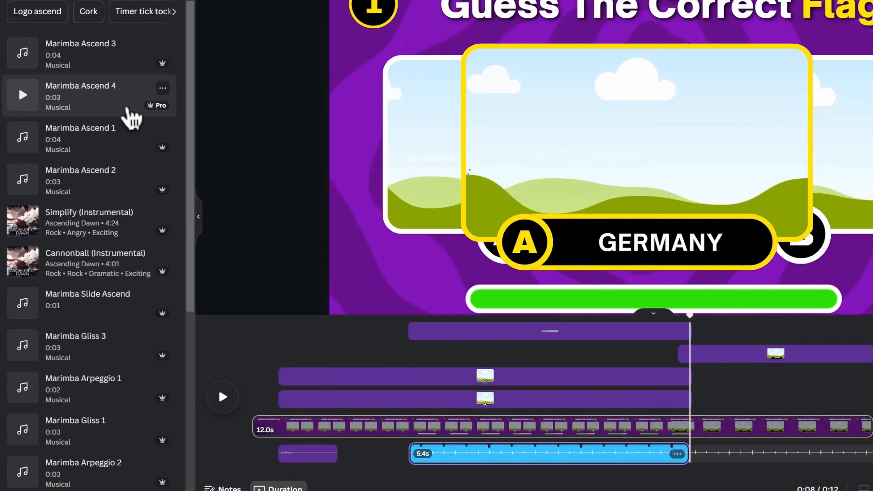
click(128, 109)
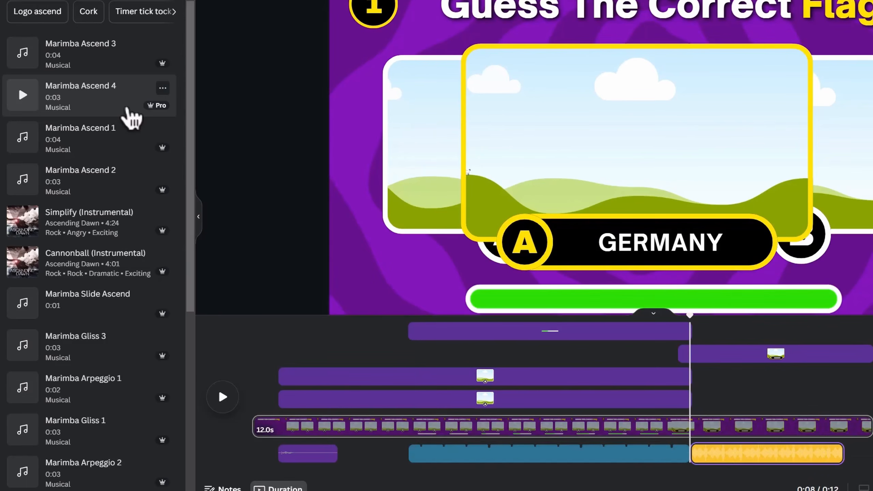
Step: Adjust the marimba clip to 2.7 s starting near the answer frame's start, and trim the egg timer's end to meet it
drag(740, 461, 721, 459)
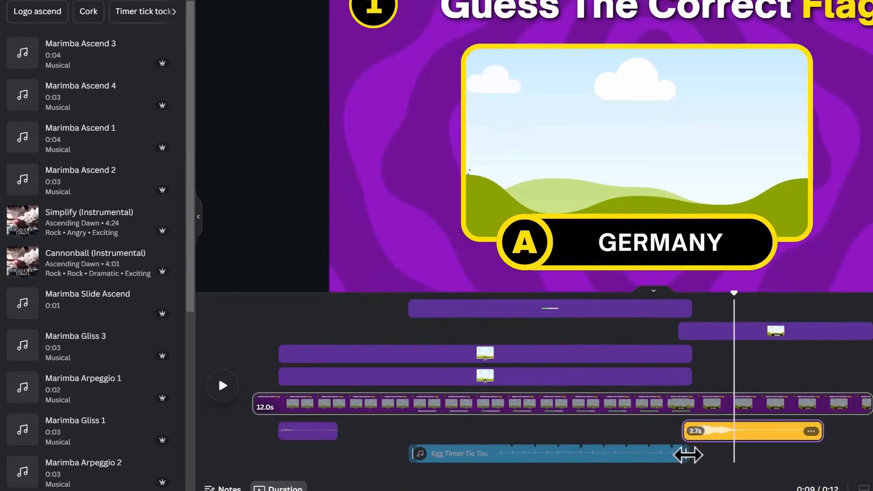
drag(690, 454, 683, 460)
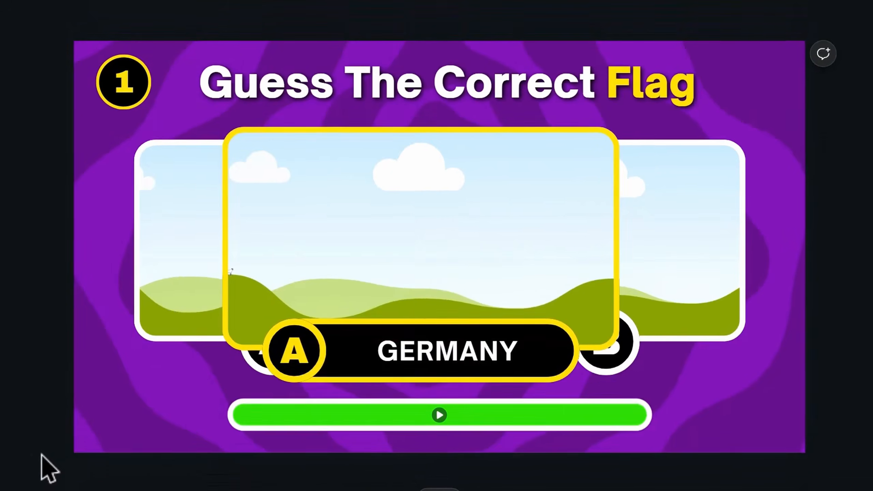
Step: Delete all quiz elements over the purple background, keeping the sound effects, and download the page as an MP4 video
drag(43, 468, 866, 34)
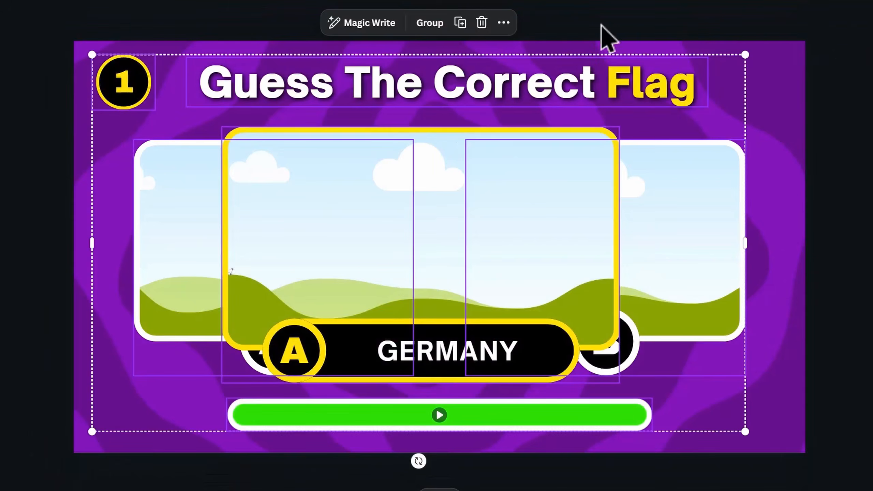
click(483, 23)
click(839, 18)
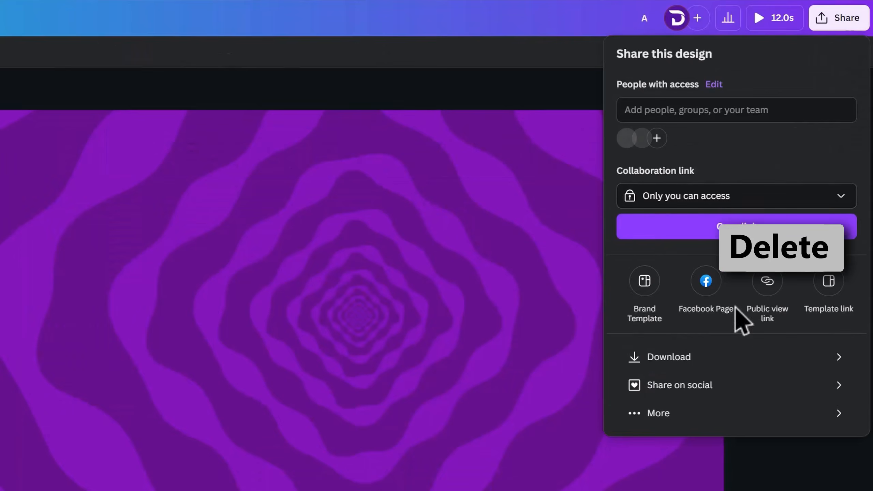
click(780, 411)
click(798, 249)
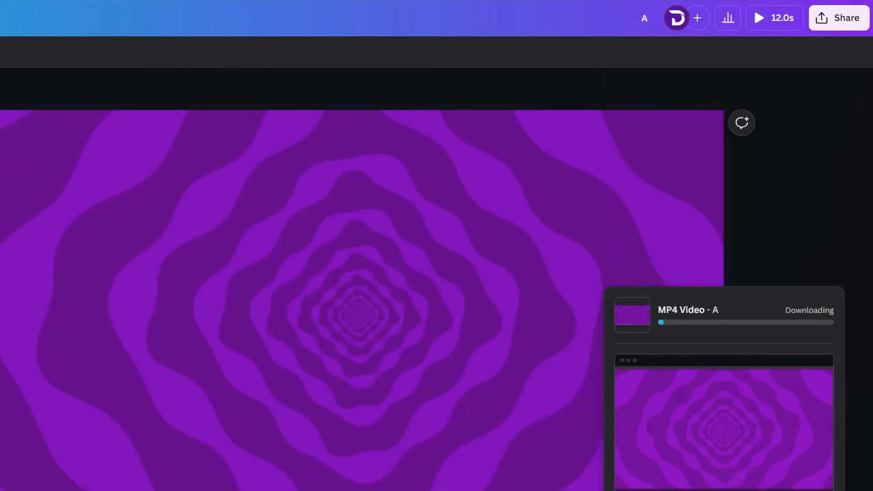
Step: Restore the deleted quiz elements and upload the downloaded background MP4 to the design's video uploads
key(ctrl+z)
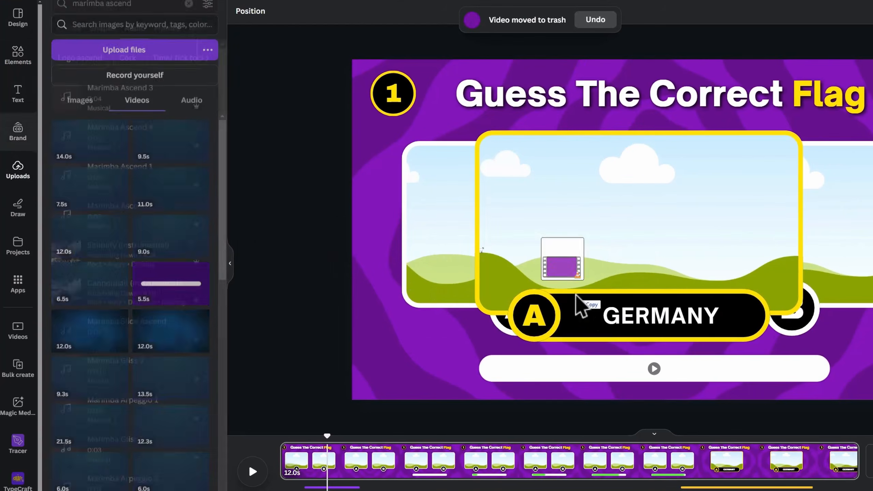
drag(573, 294, 143, 237)
Step: Delete the marimba, egg timer and opening sound effect clips from the page's audio tracks
click(756, 456)
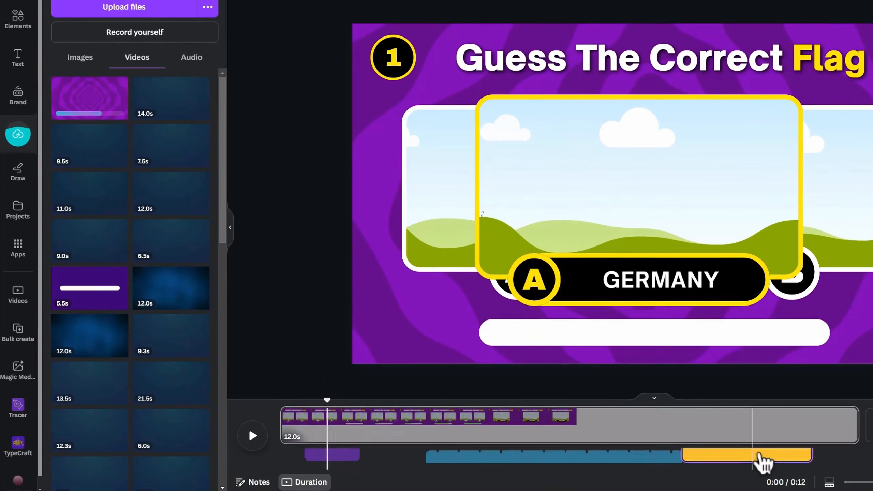
key(Delete)
click(643, 455)
key(Delete)
click(336, 453)
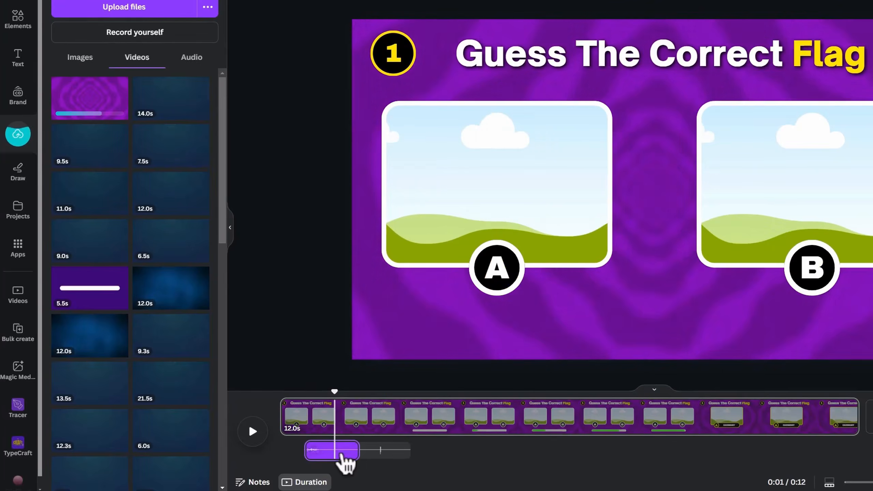
key(Delete)
Step: Add the newly uploaded purple video to the page, replace the background with it, and play the page to check
click(90, 98)
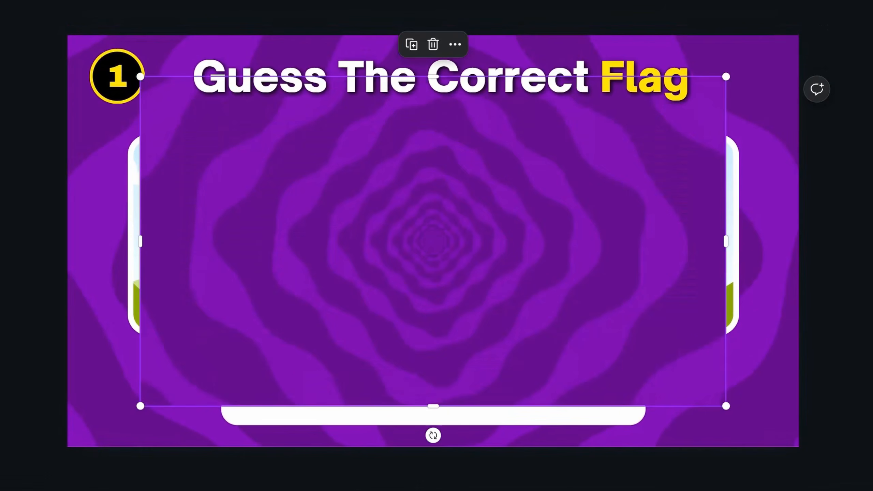
right_click(288, 232)
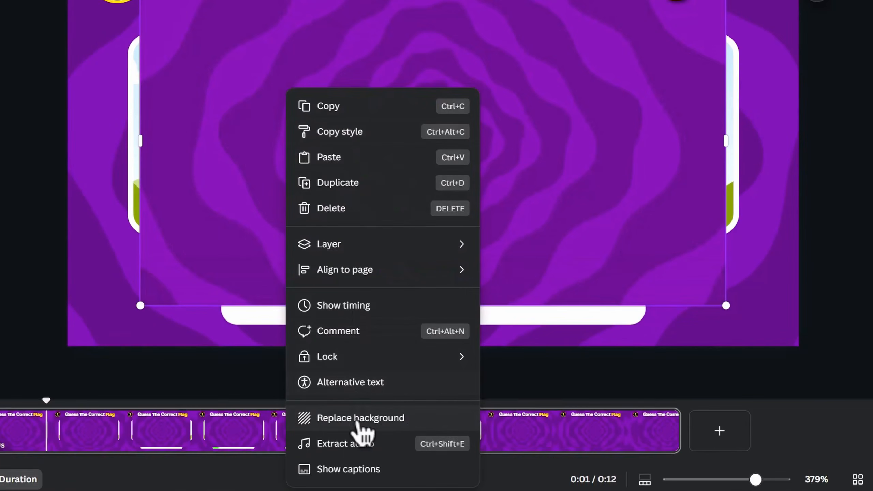
click(377, 421)
key(space)
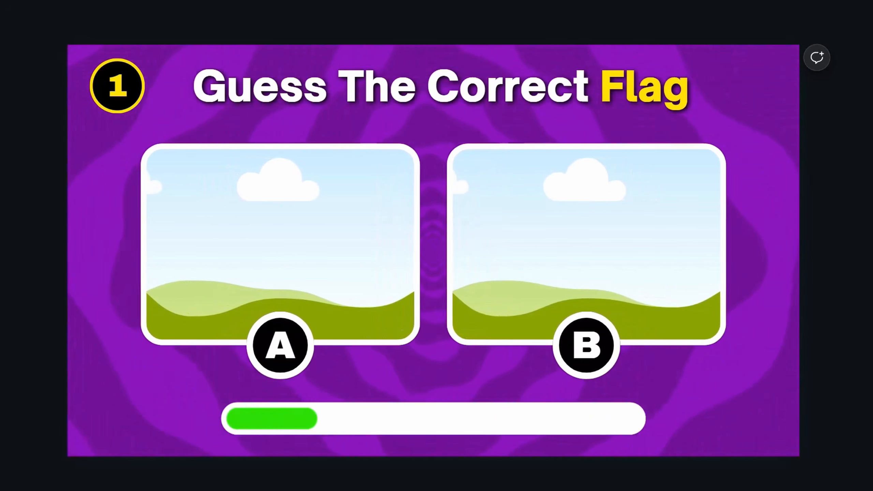
key(space)
Step: Search the photos for "germany flag" and check Germany's answer option in the ChatGPT country table
triple_click(107, 19)
text(germ)
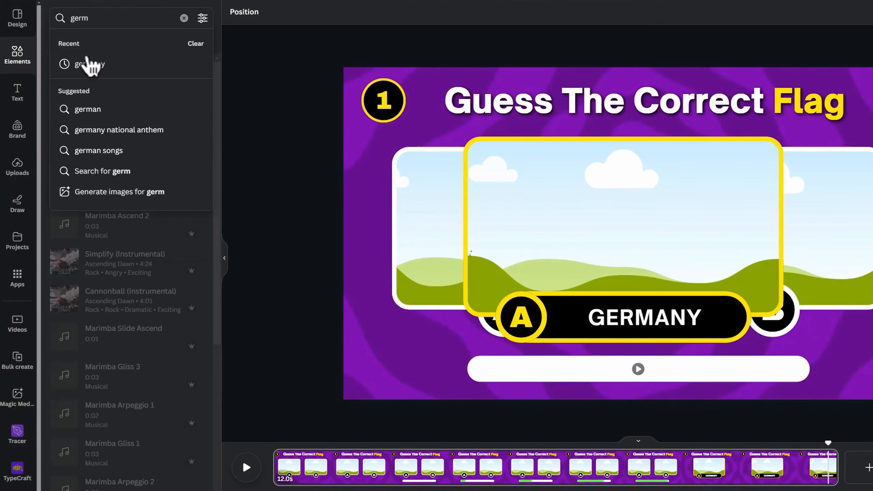
text(any flag)
key(Return)
click(124, 42)
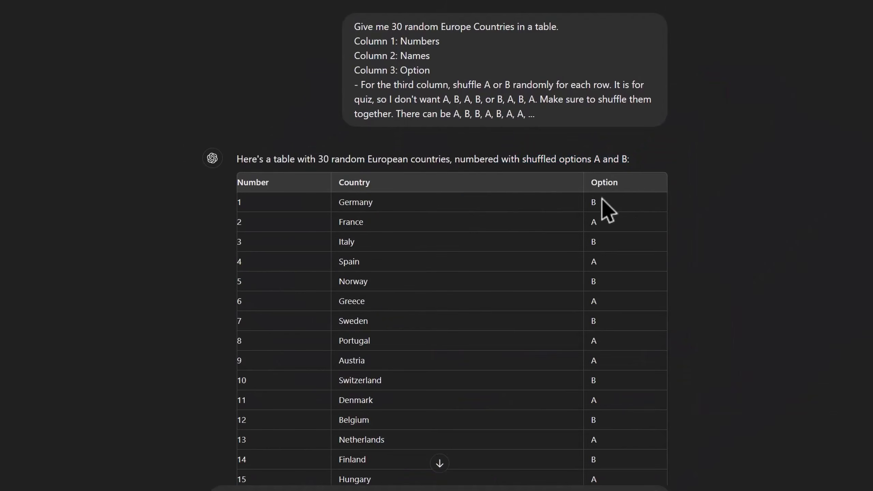
double_click(597, 201)
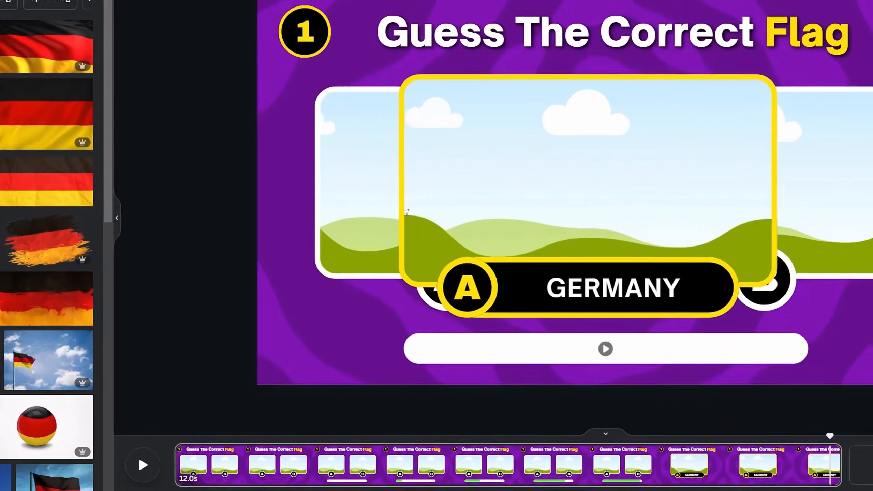
Step: Place the flat German flag photo in the option B frame and in the large answer frame
drag(90, 109, 808, 221)
drag(88, 107, 549, 206)
drag(542, 207, 539, 208)
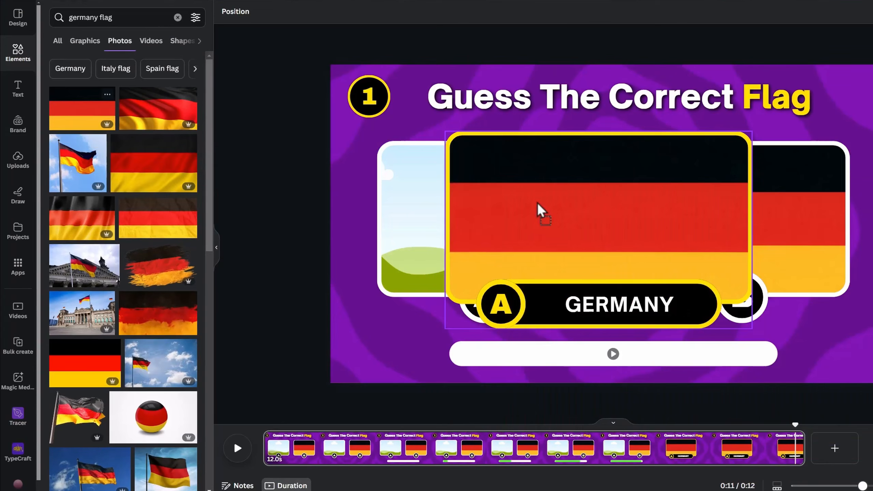
Step: Add another German flag photo, flip it vertically, and place it in the option A frame as the wrong answer
drag(150, 145, 94, 124)
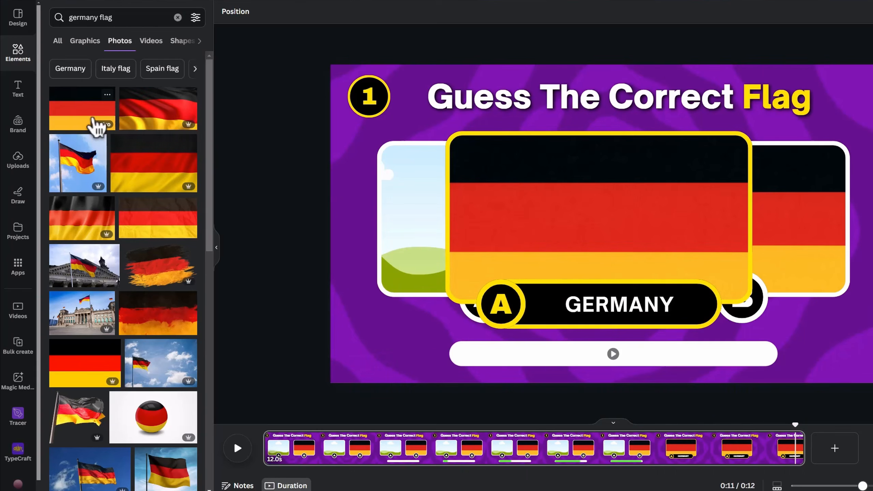
click(93, 118)
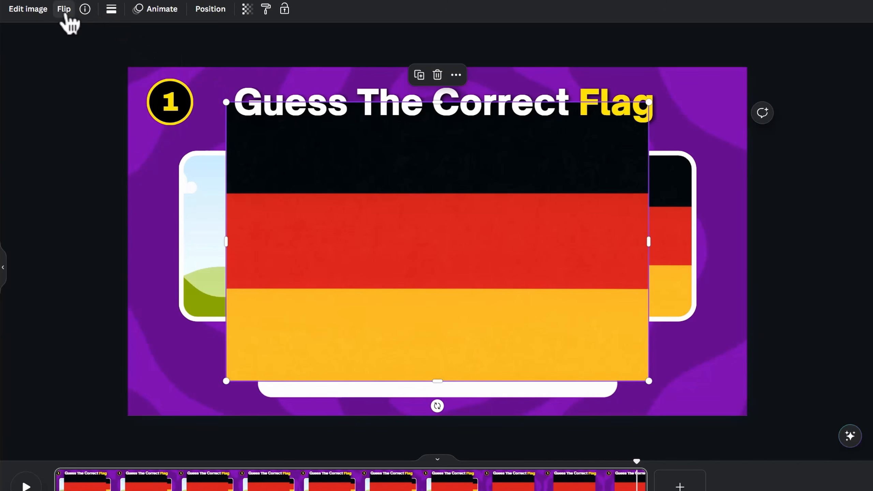
click(65, 11)
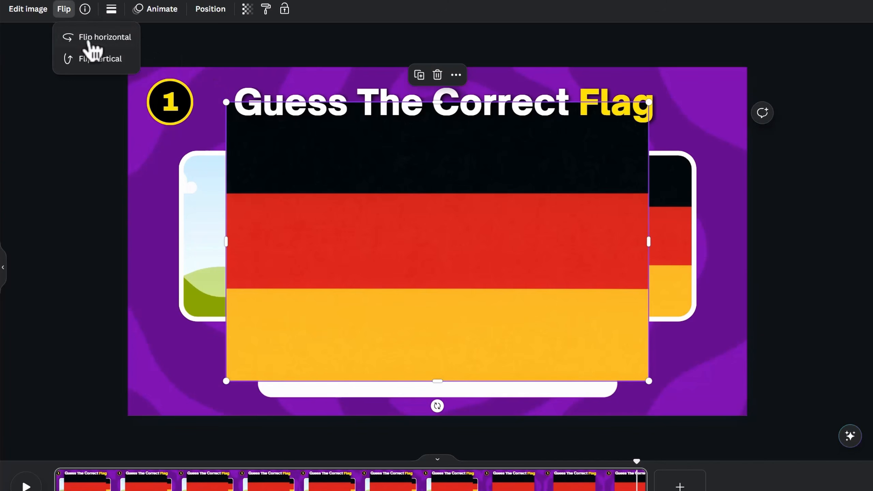
click(107, 60)
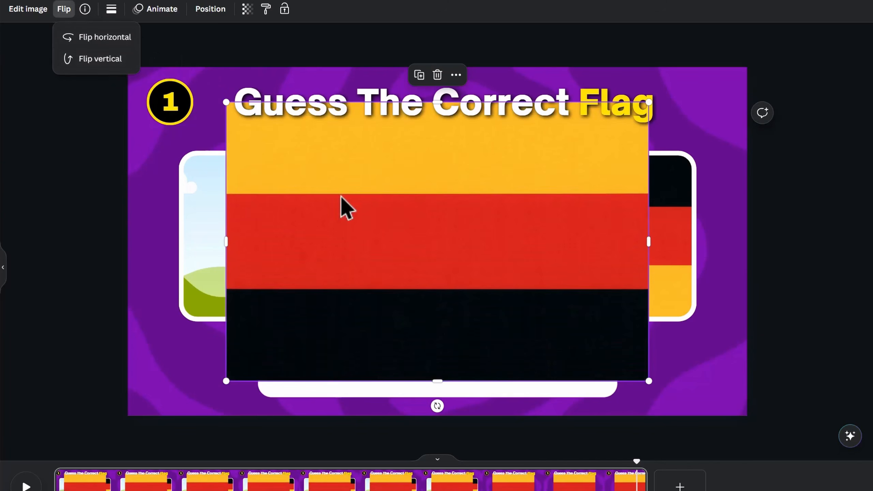
drag(342, 199, 218, 209)
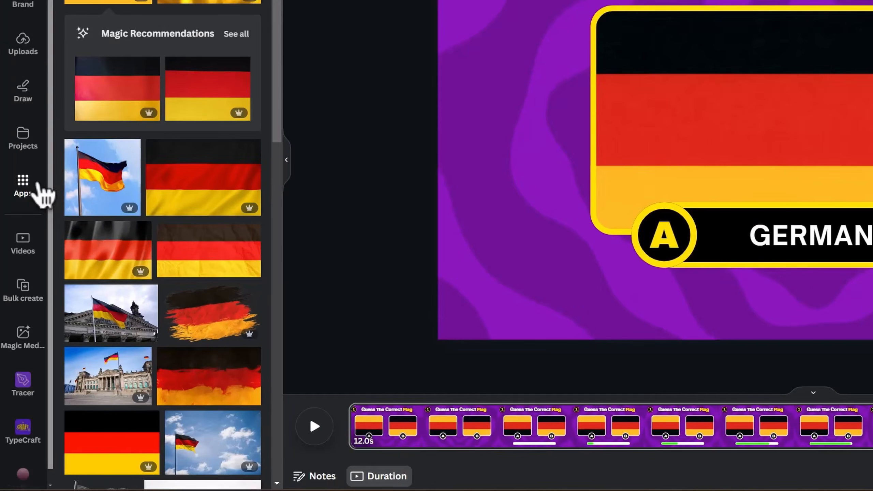
Step: Start a Bulk create with manually entered data and clear the sample name and email table
click(21, 290)
click(243, 392)
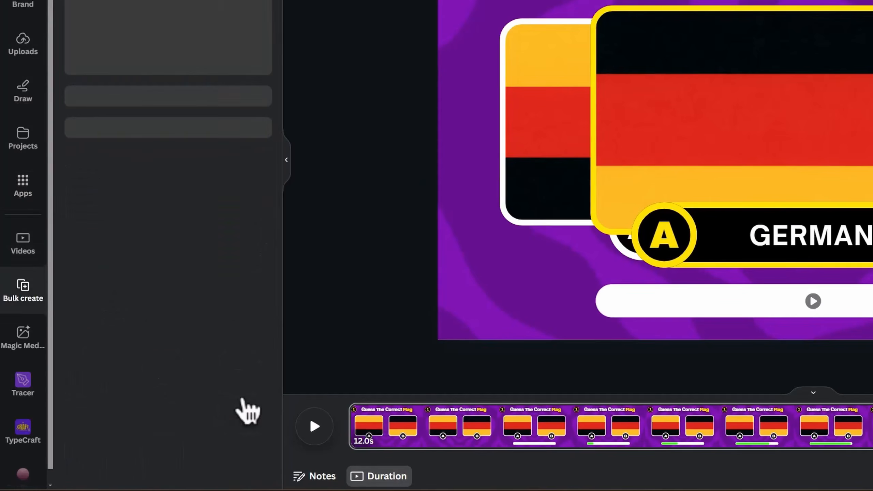
click(230, 406)
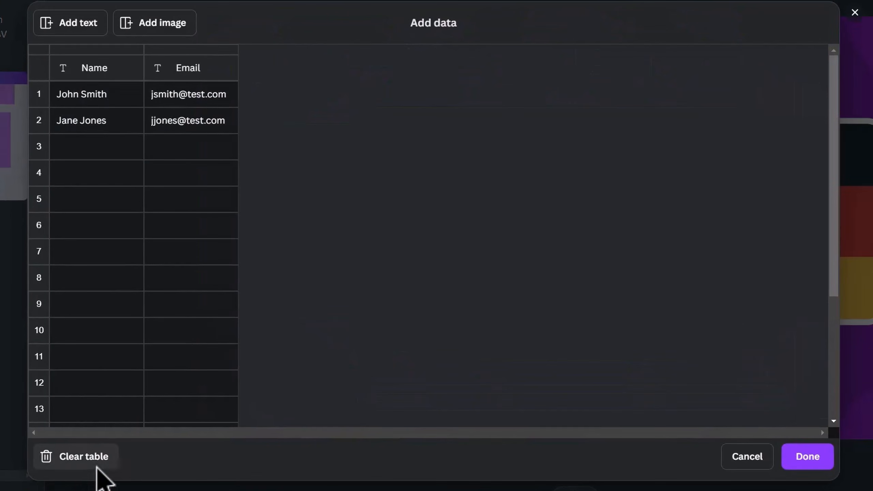
click(97, 467)
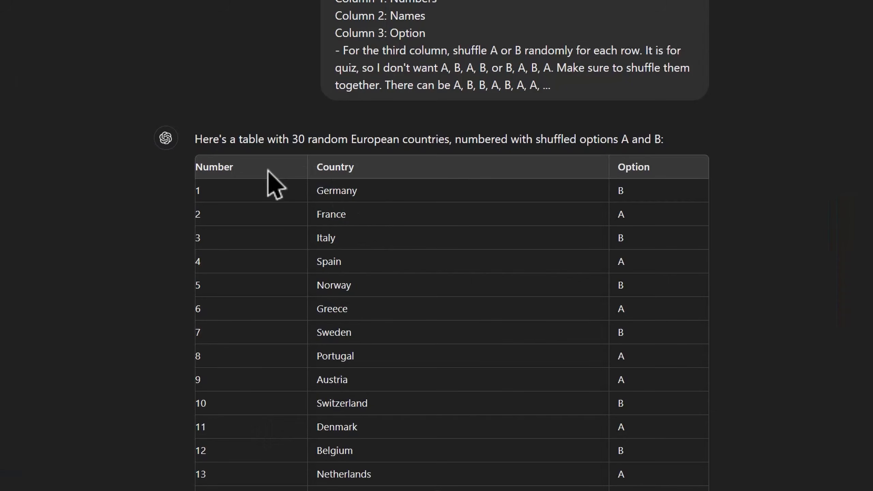
Step: Copy the 30-country table from ChatGPT, paste it into the data table from the header cell, and save the data
drag(197, 165, 660, 399)
scroll(579, 280, down, 10)
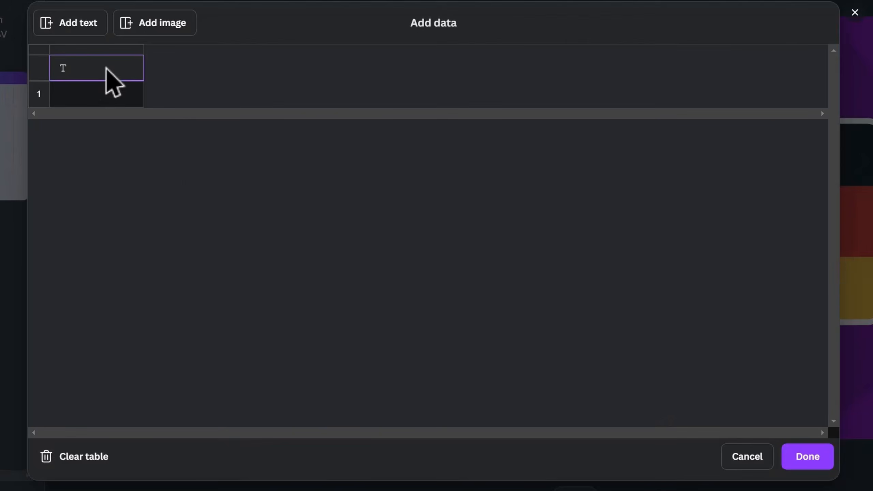
click(117, 67)
key(ctrl+v)
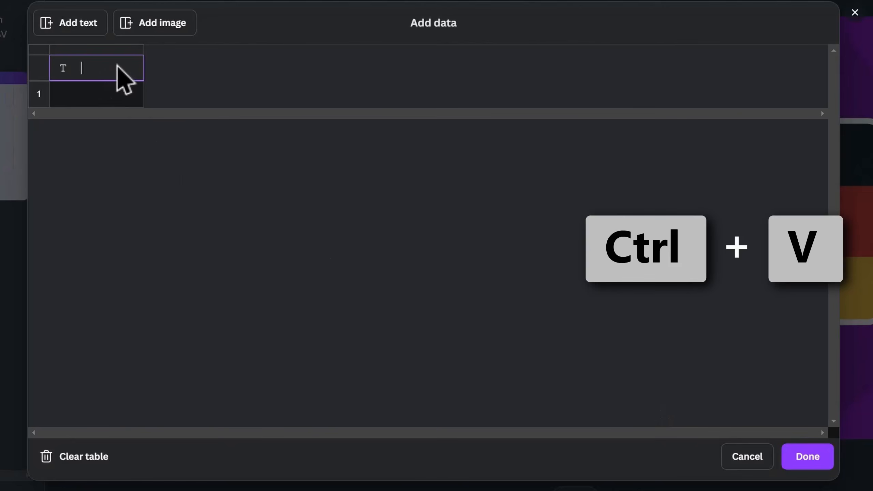
scroll(390, 195, down, 10)
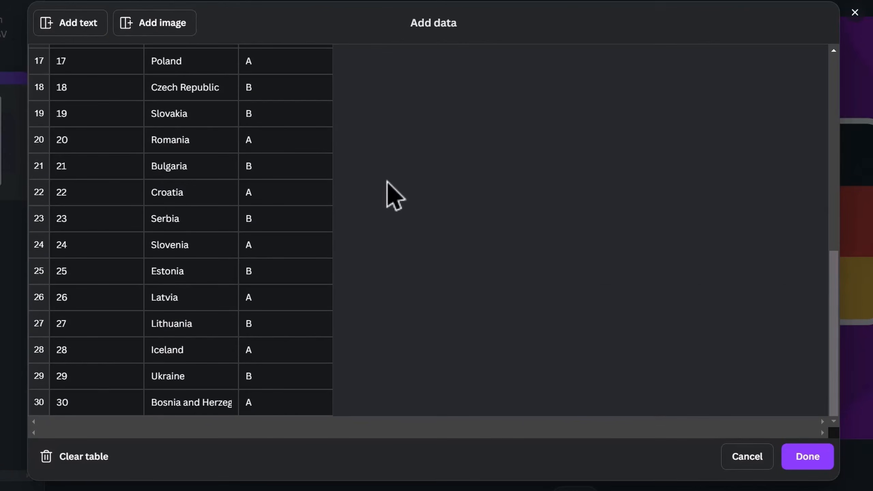
click(821, 461)
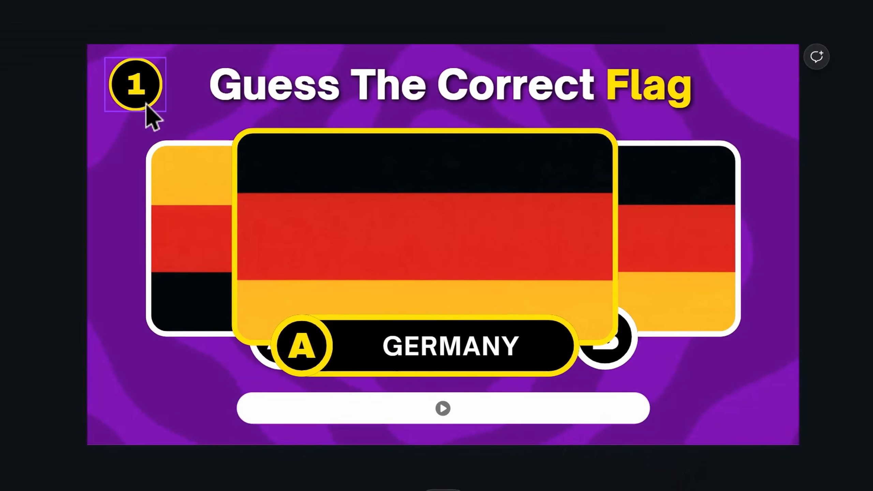
Step: Connect the question number in the badge to the Number field and the GERMANY label to the Country field
click(134, 82)
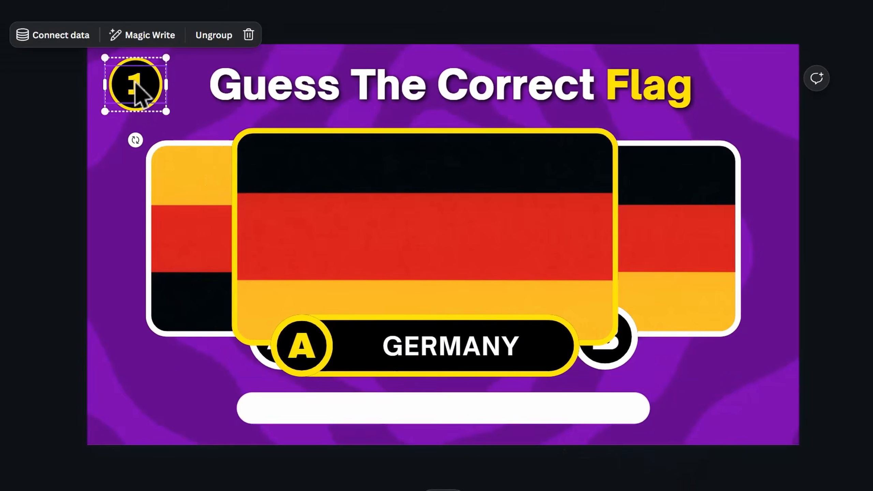
click(82, 36)
click(129, 146)
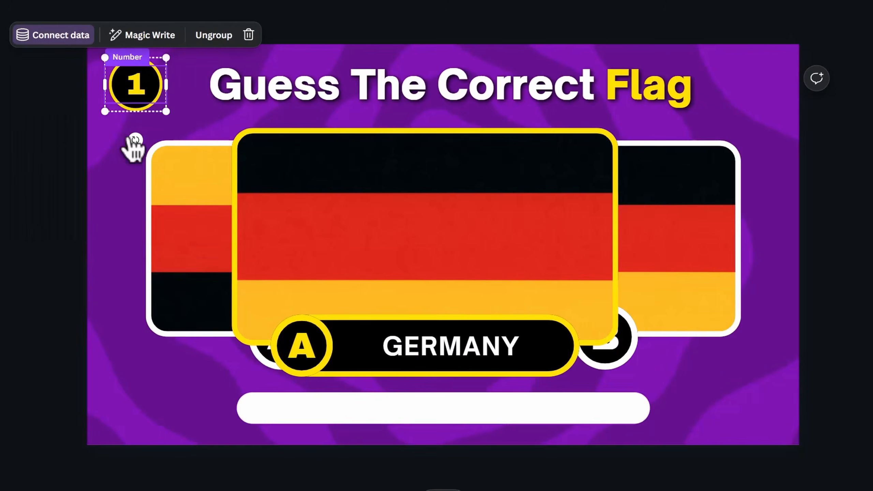
click(480, 356)
click(399, 309)
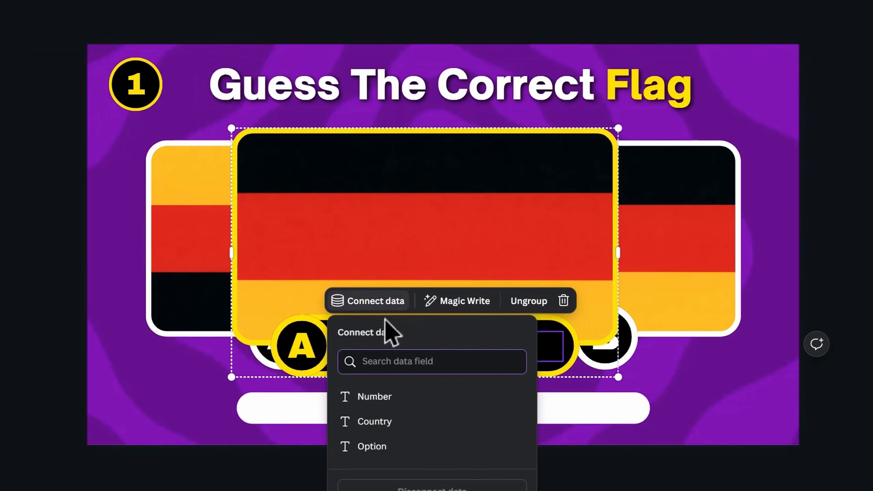
click(423, 425)
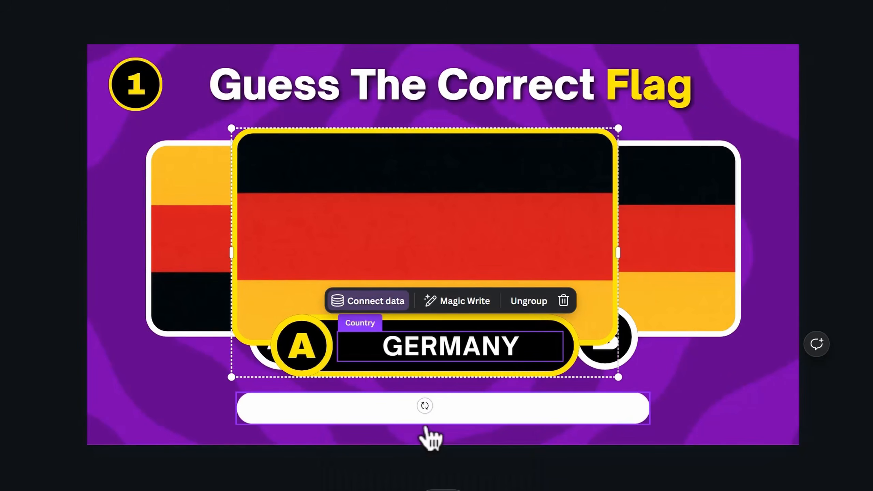
Step: Connect the yellow answer letter beside the country name to the Option data field
click(305, 349)
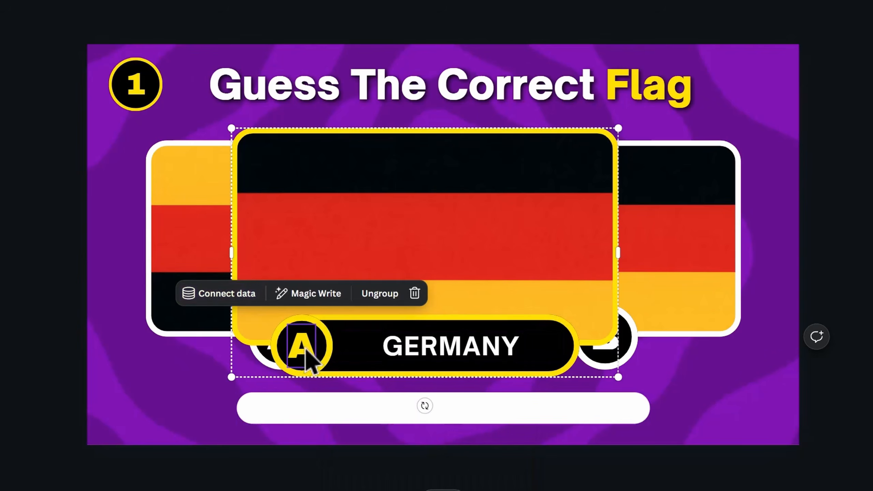
click(254, 299)
click(241, 440)
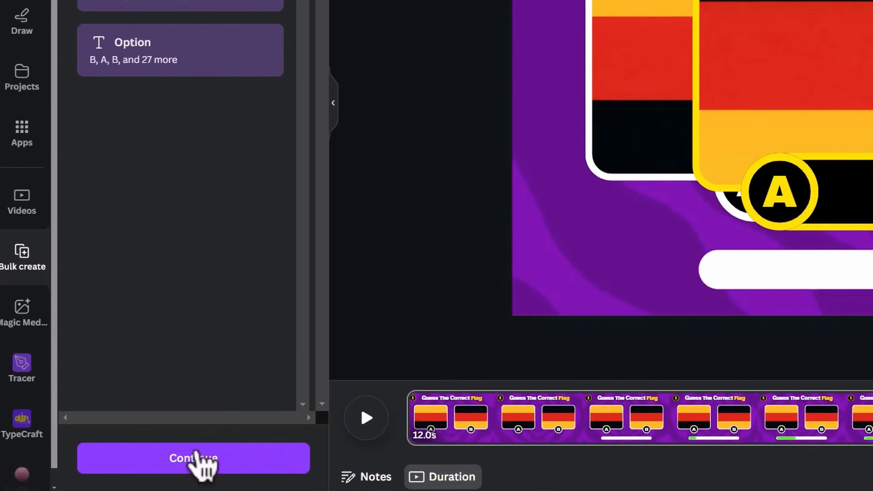
Step: Open the country label's spacing options and generate 30 designs with all data rows selected
click(194, 458)
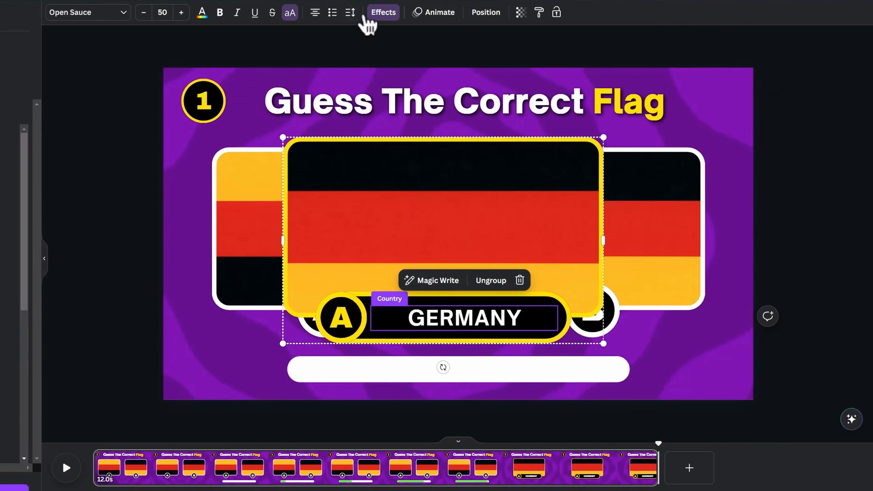
click(350, 14)
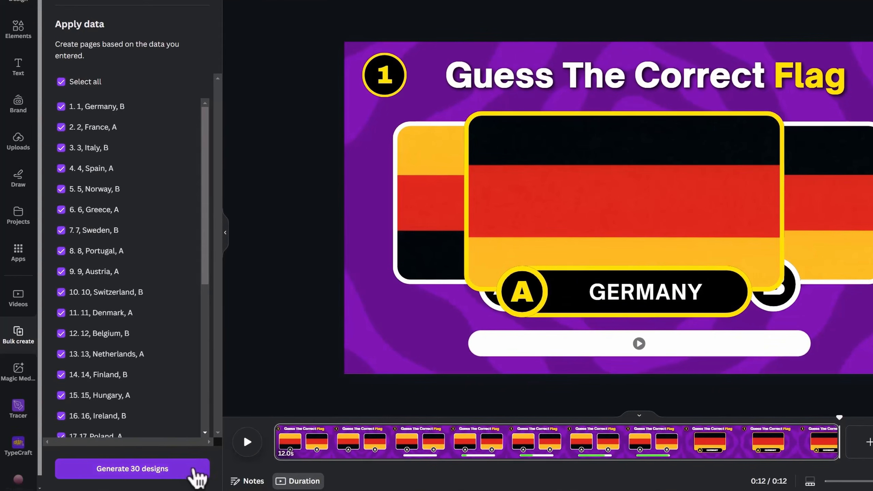
click(193, 469)
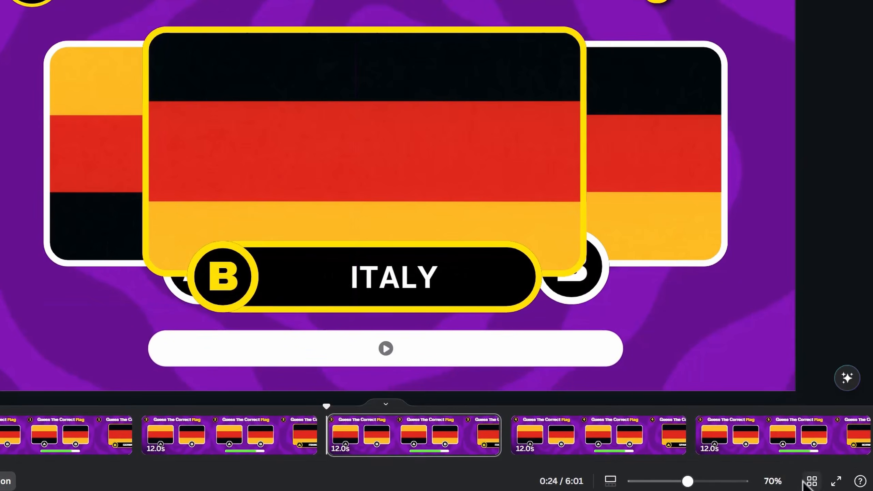
Step: Search photos for france on the question 2 page and fill the answer frame and option A frame with the plain French flag
click(813, 481)
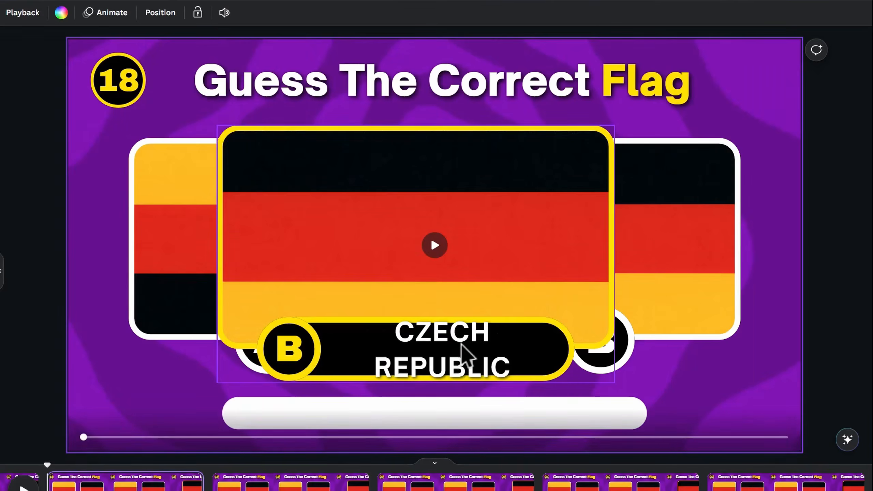
click(113, 20)
click(113, 20)
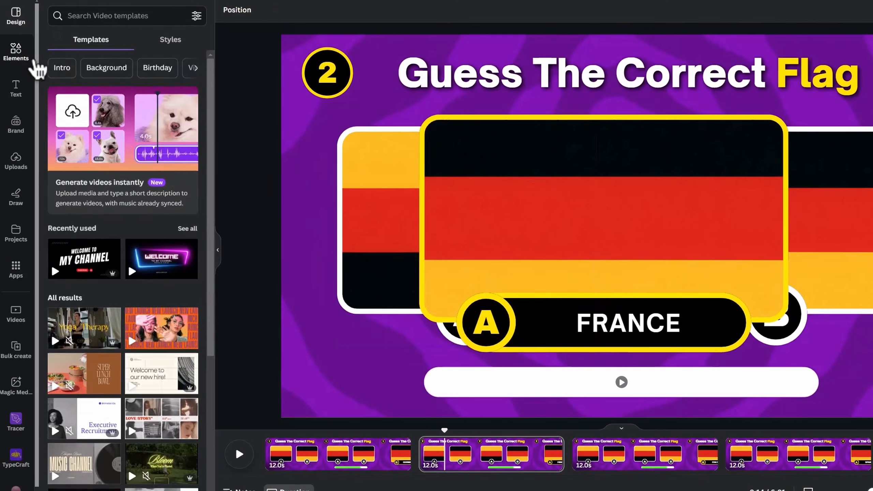
click(17, 53)
click(123, 14)
text(france)
key(Return)
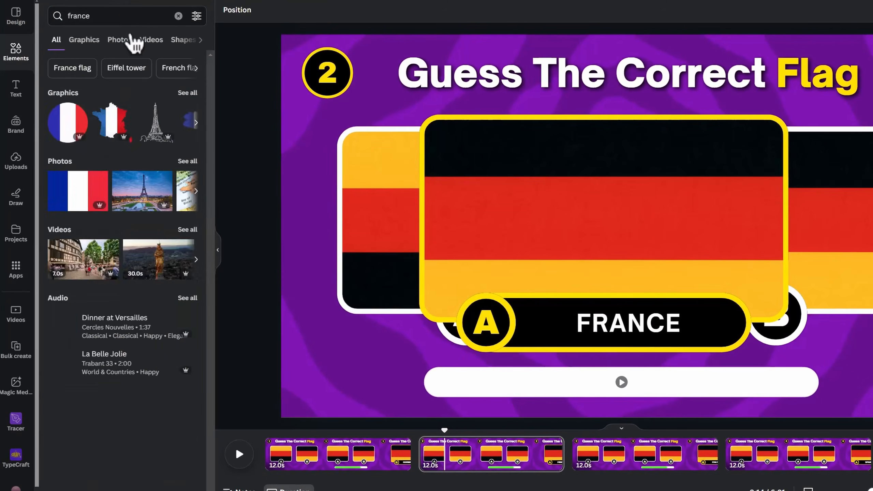
click(119, 39)
drag(143, 135, 503, 190)
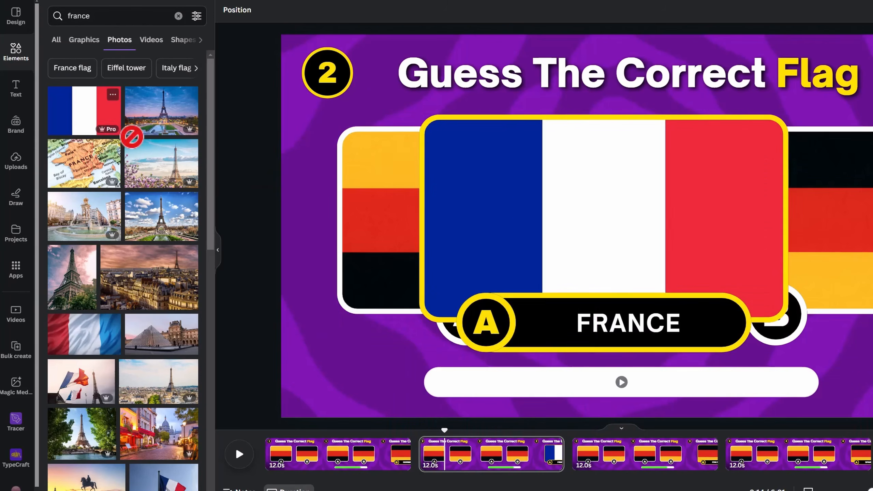
drag(132, 137, 360, 179)
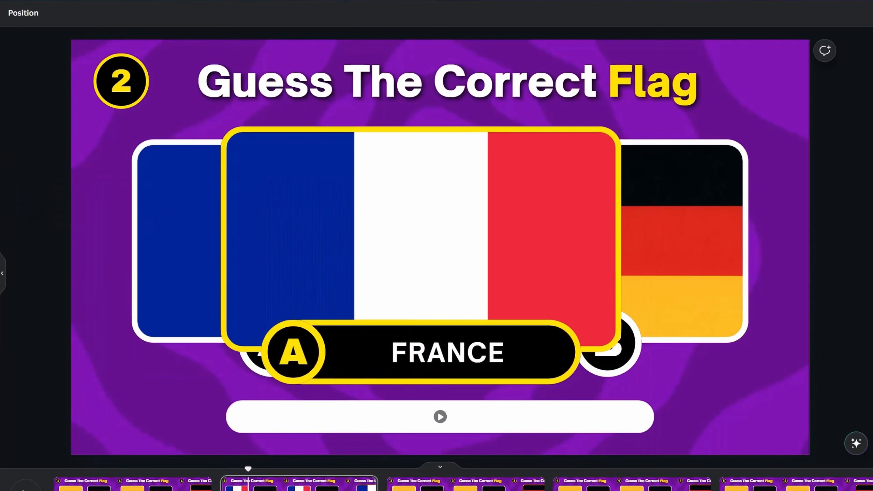
Step: Add another French flag to the question 2 page, flip it horizontally and place it in the option B frame
click(0, 145)
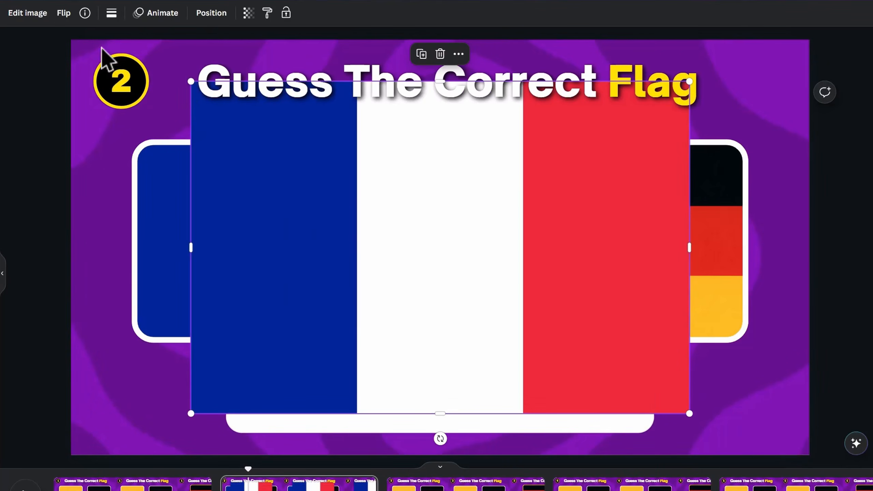
click(65, 14)
click(86, 48)
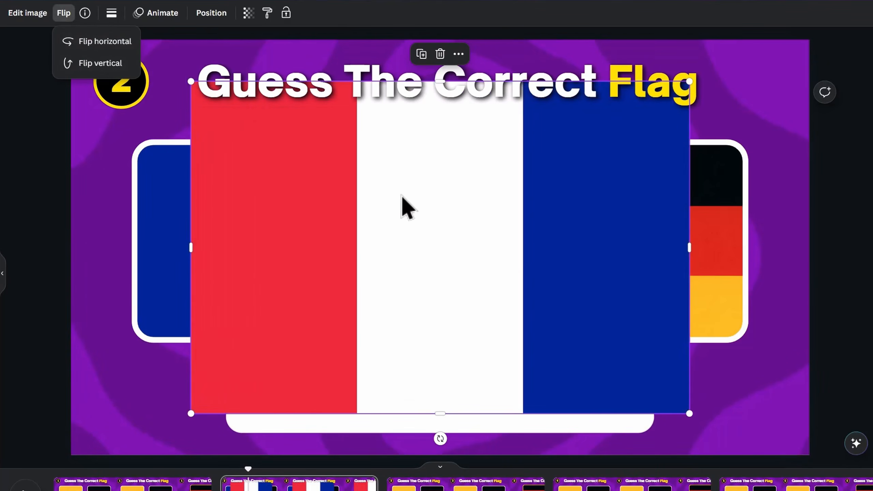
drag(439, 224, 685, 228)
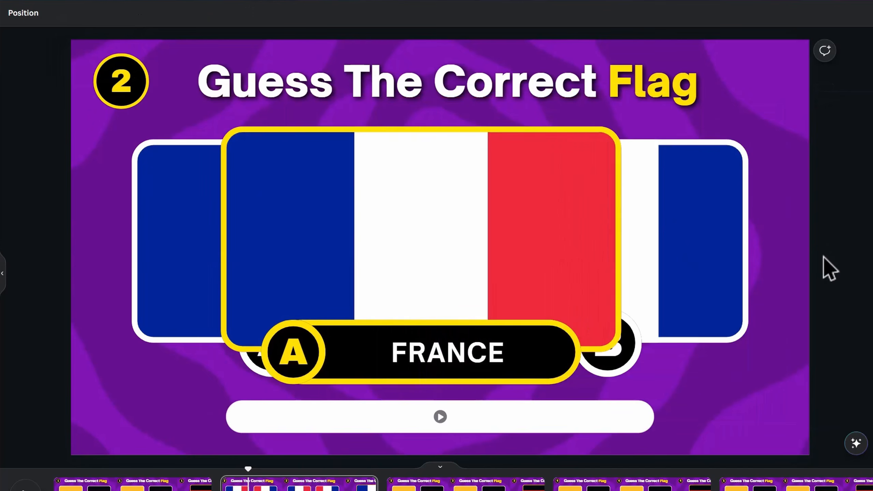
Step: Search photos for spain flag and fill the option A frame and answer frame on the question 4 page with it
key(Right)
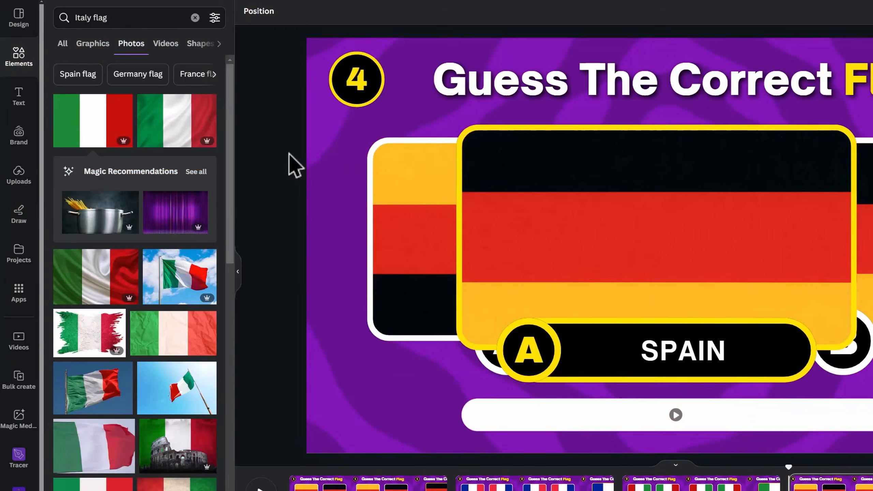
double_click(83, 18)
text(spain flag)
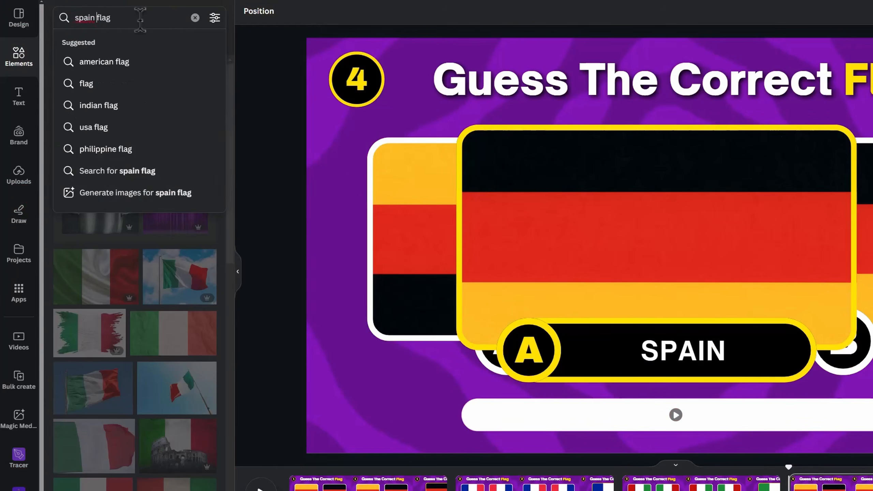
key(Return)
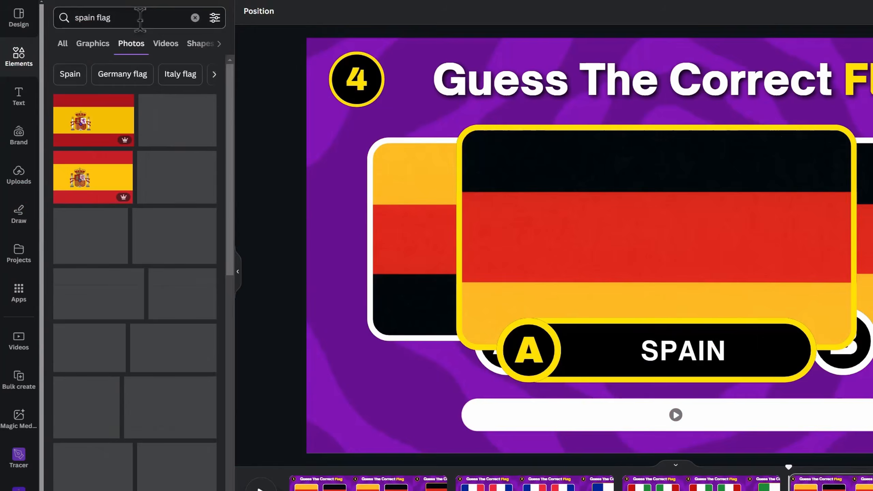
drag(92, 134, 405, 220)
drag(103, 134, 591, 228)
Step: Add another Spanish flag to the page and separate its coat of arms with Magic Grab, using click selection
click(92, 277)
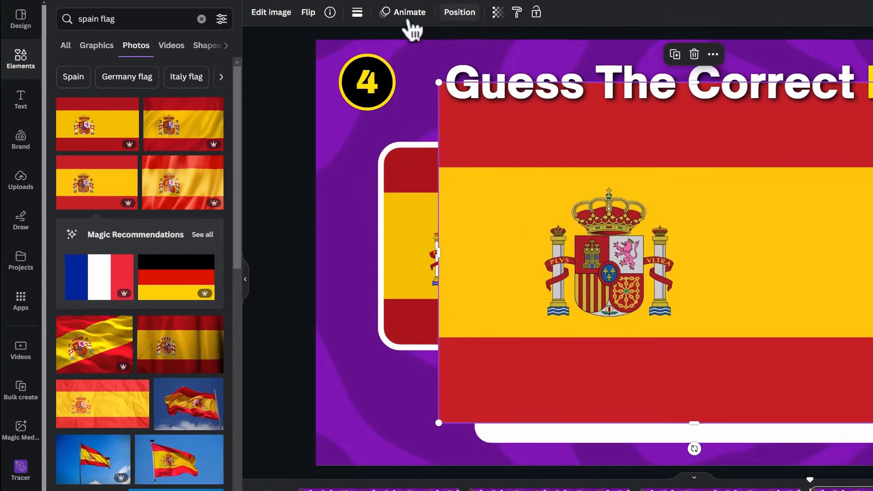
click(263, 11)
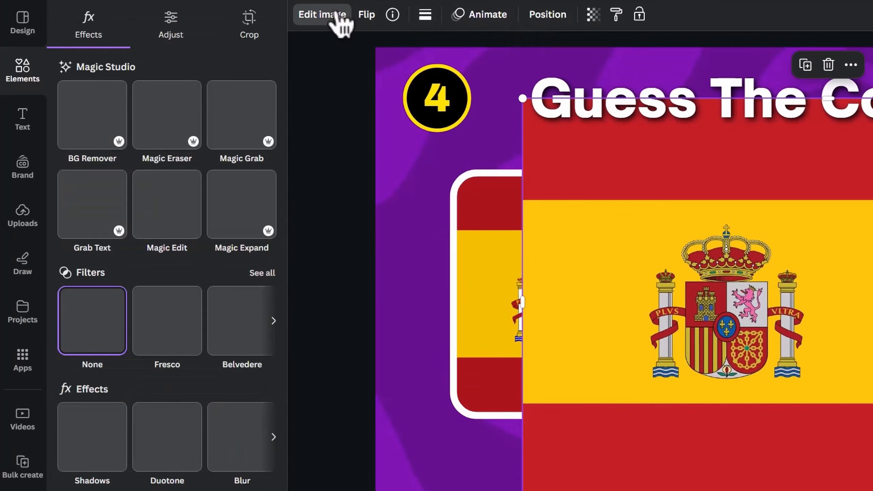
click(241, 138)
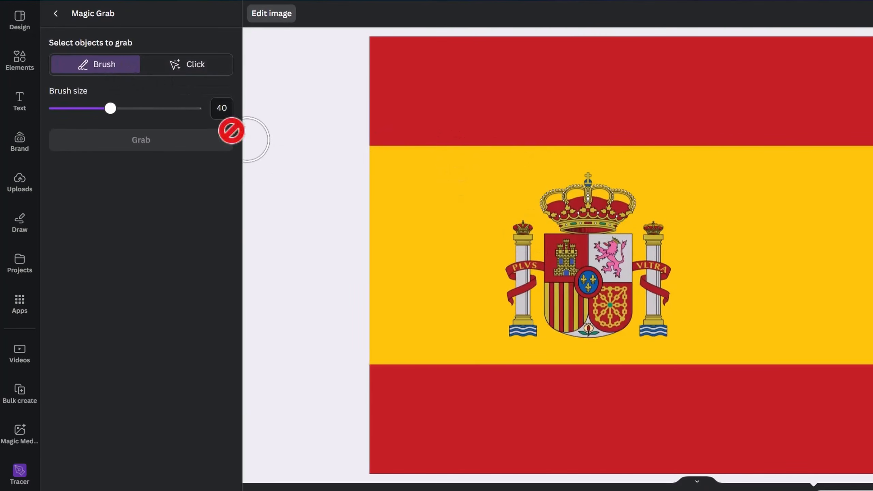
click(190, 67)
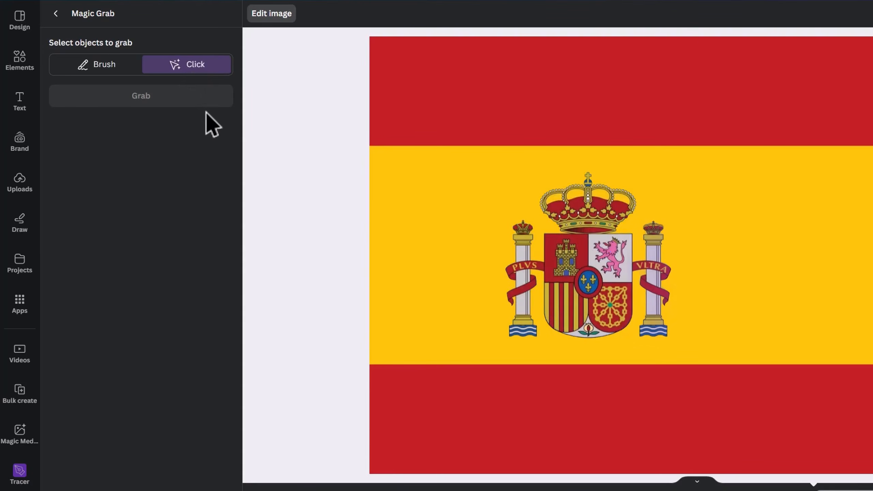
click(616, 265)
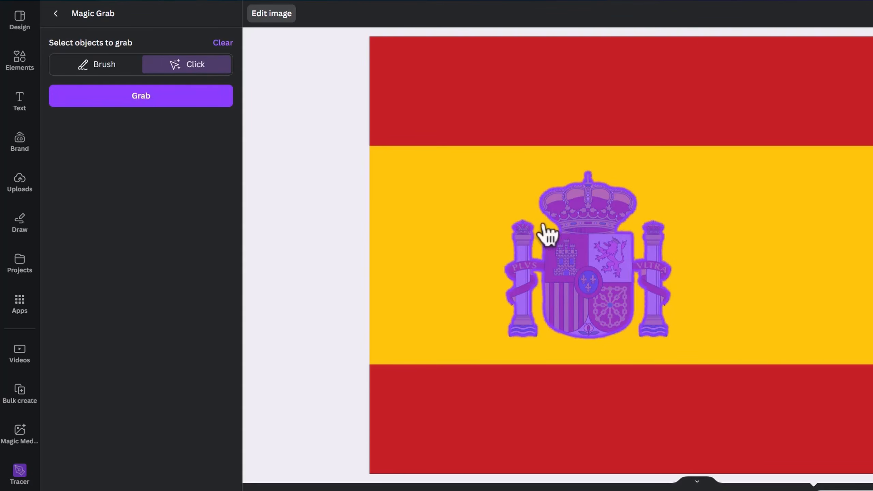
click(186, 103)
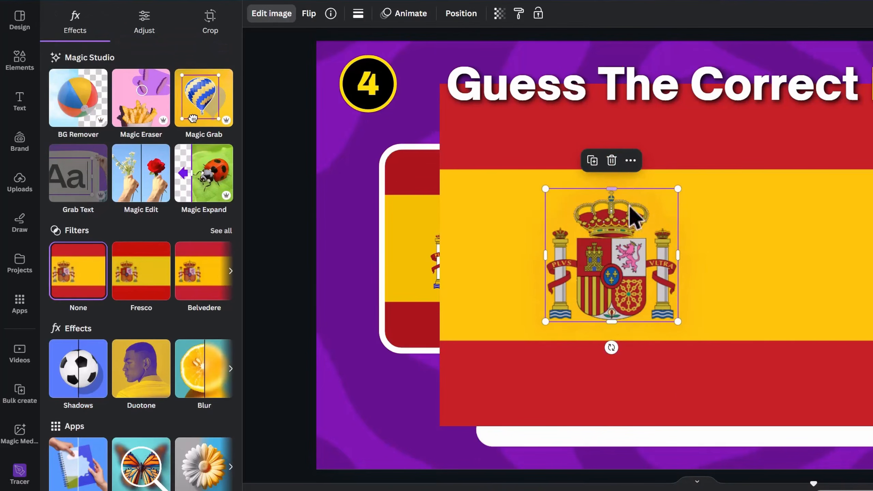
Step: Delete the grabbed coat of arms and place the plain striped flag in the option B frame
drag(632, 215, 713, 281)
click(601, 159)
drag(582, 240, 872, 253)
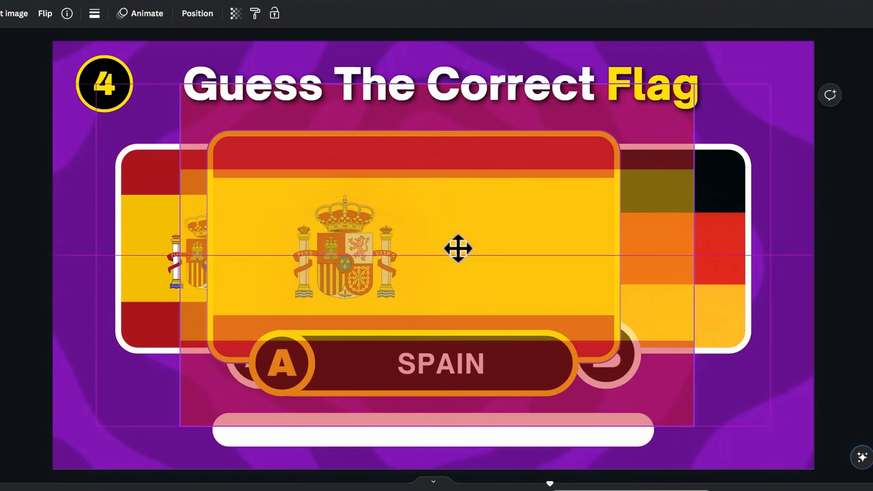
drag(720, 251, 720, 252)
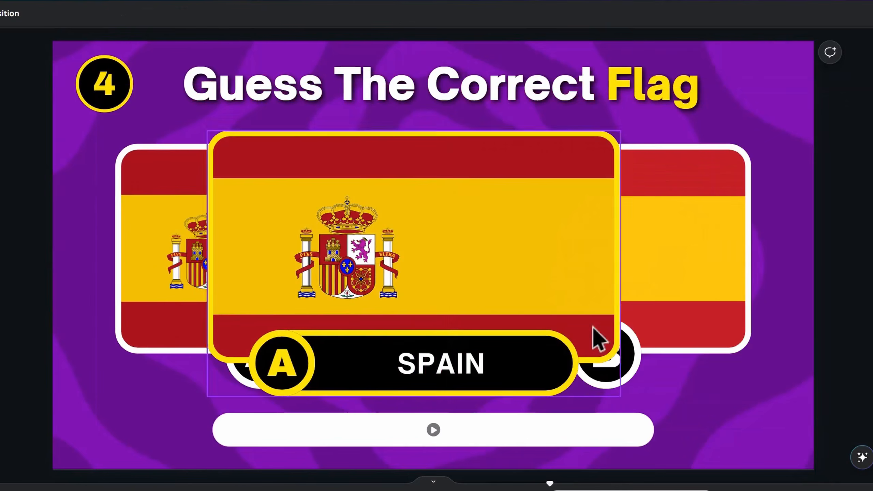
Step: Search photos for norway flag and fill the answer frame and option B frame on the question 5 page with it
drag(551, 484, 669, 488)
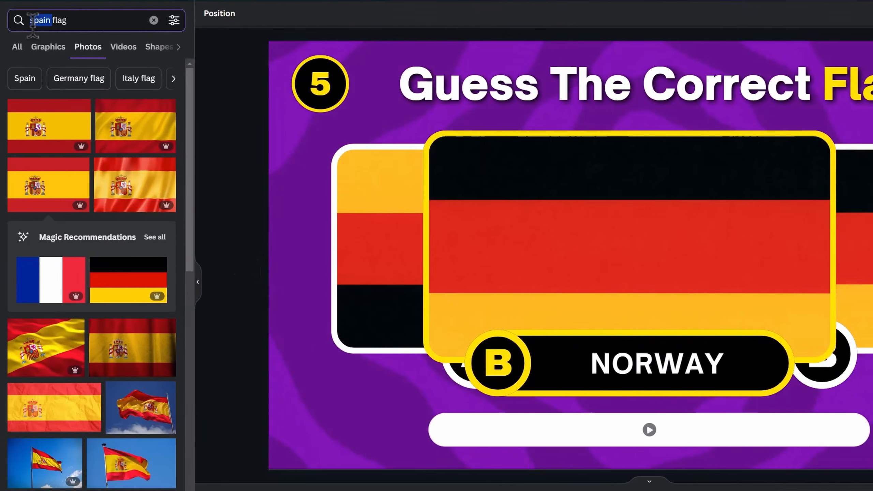
text(norway)
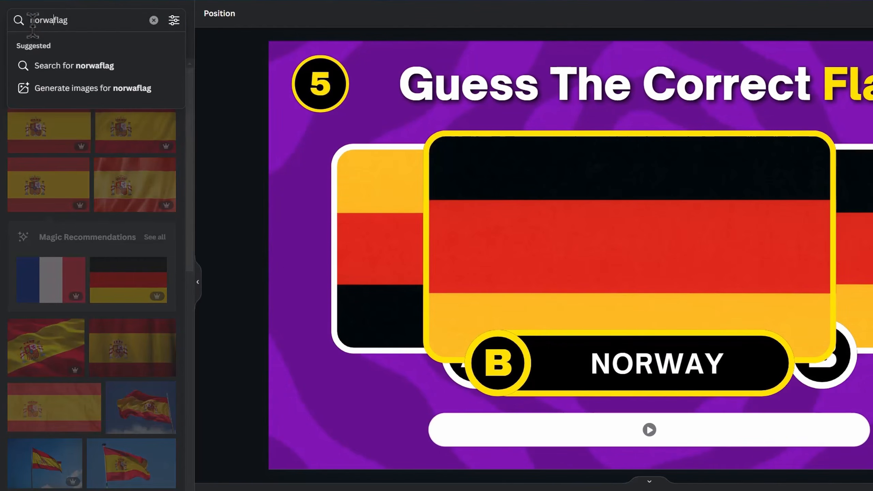
key(Return)
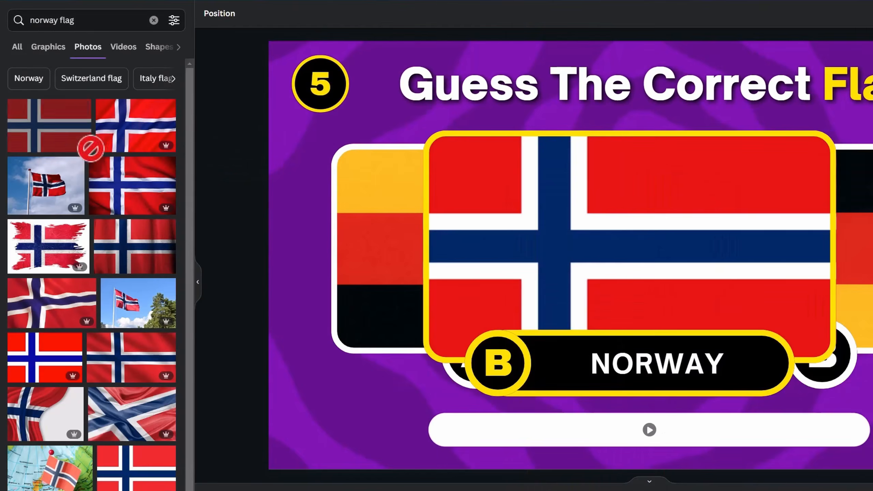
Step: Add another Norwegian flag to the page and apply the Amethyst filter from the Color Pop group
click(44, 134)
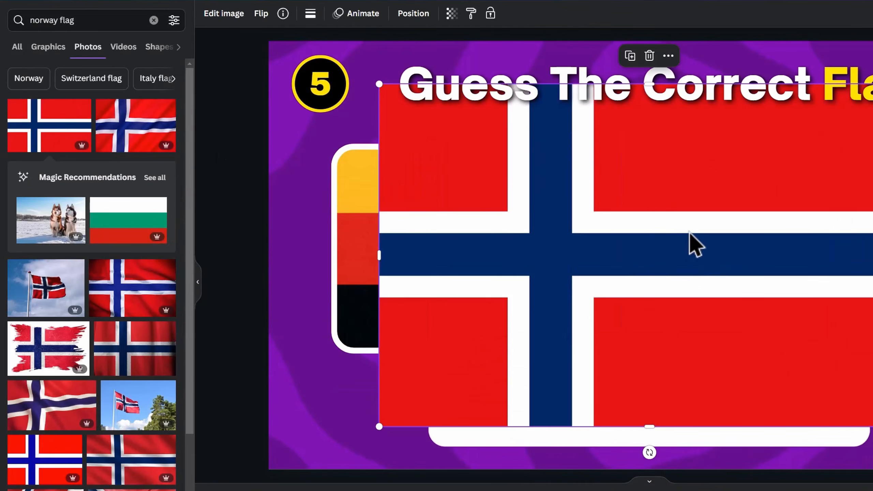
click(238, 19)
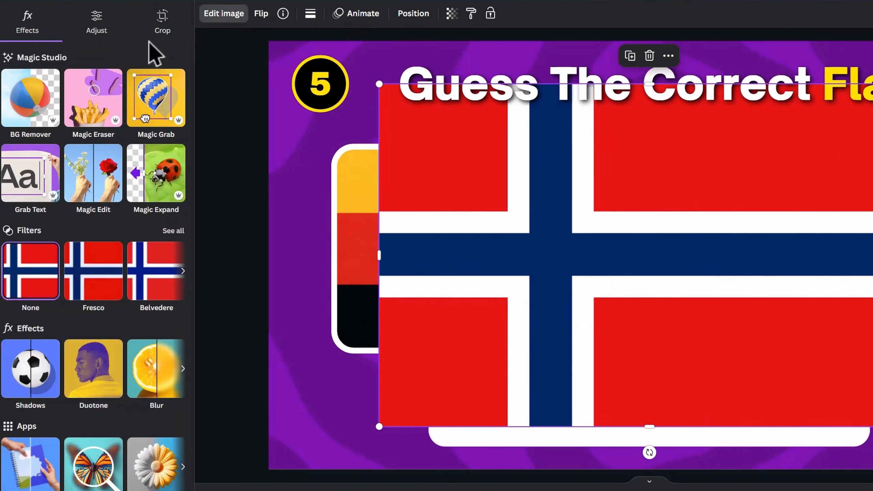
click(179, 233)
scroll(121, 247, down, 10)
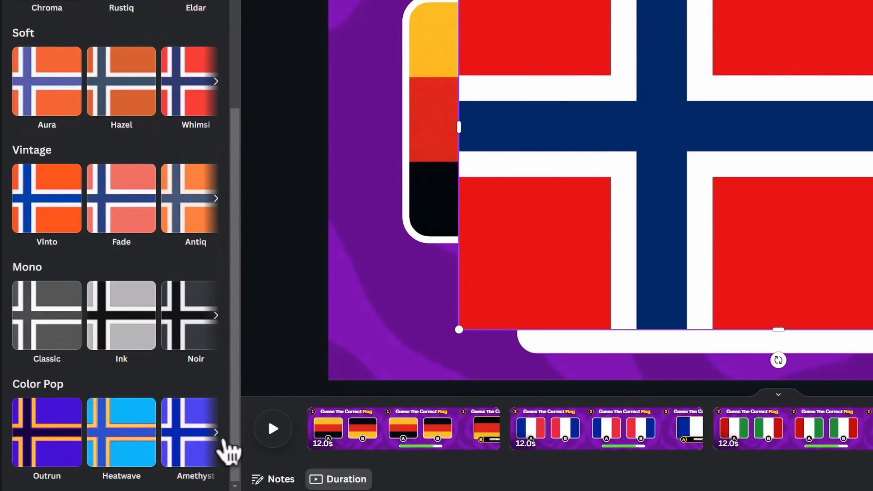
click(216, 434)
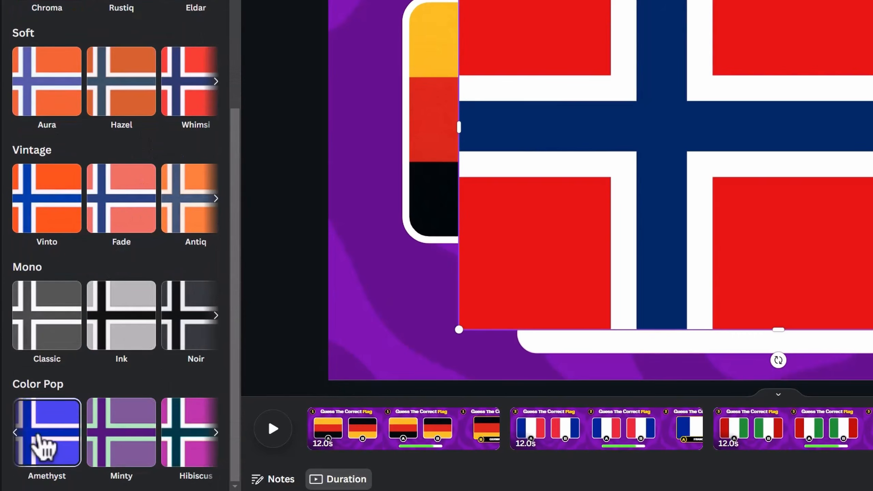
click(45, 436)
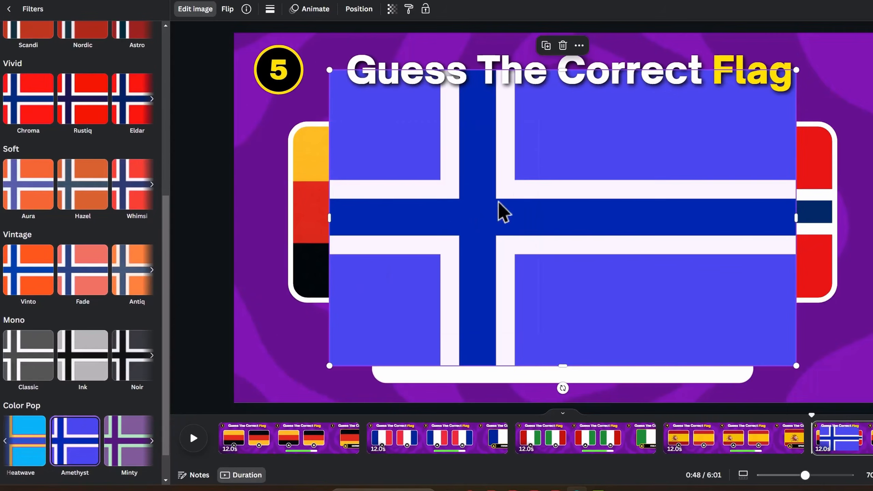
Step: Place the blue Norwegian flag in the option A frame and check the options at the start of the question 5 page
drag(557, 186, 328, 249)
scroll(445, 435, right, 5)
click(445, 427)
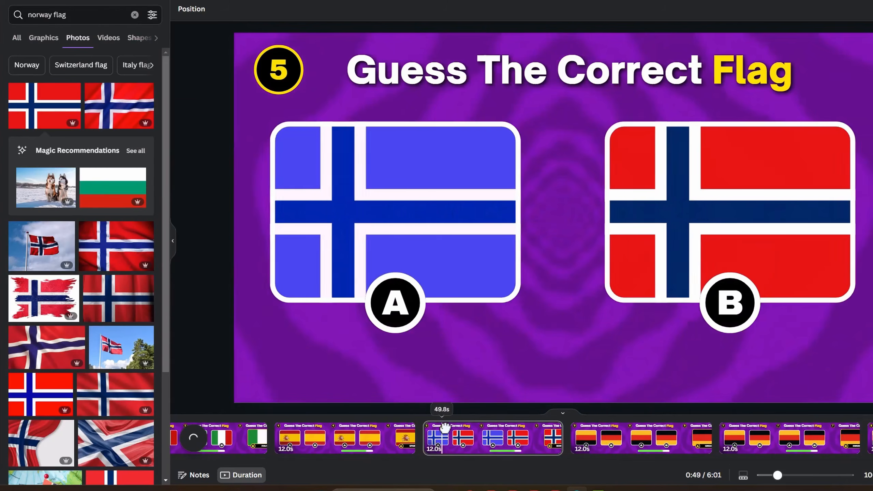
Step: Search photos for greece flag and fill the answer frame and option A frame on the question 6 page with it
drag(445, 428, 534, 435)
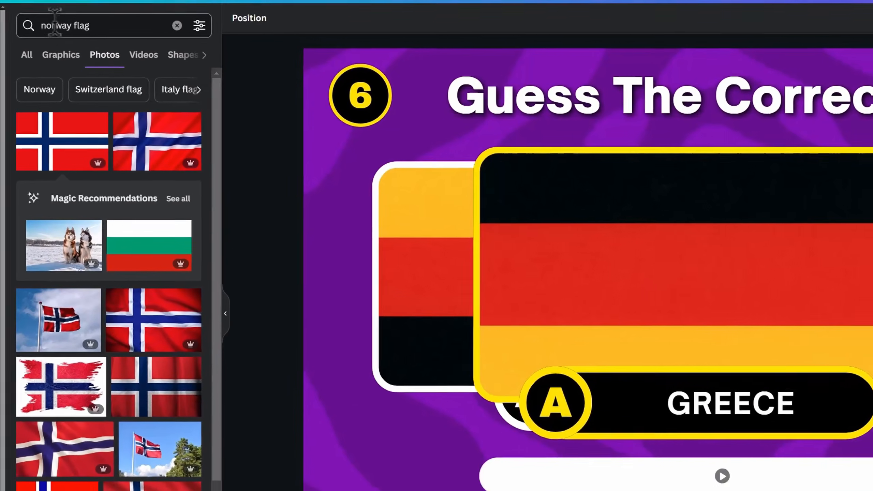
double_click(36, 15)
text(greece)
key(Return)
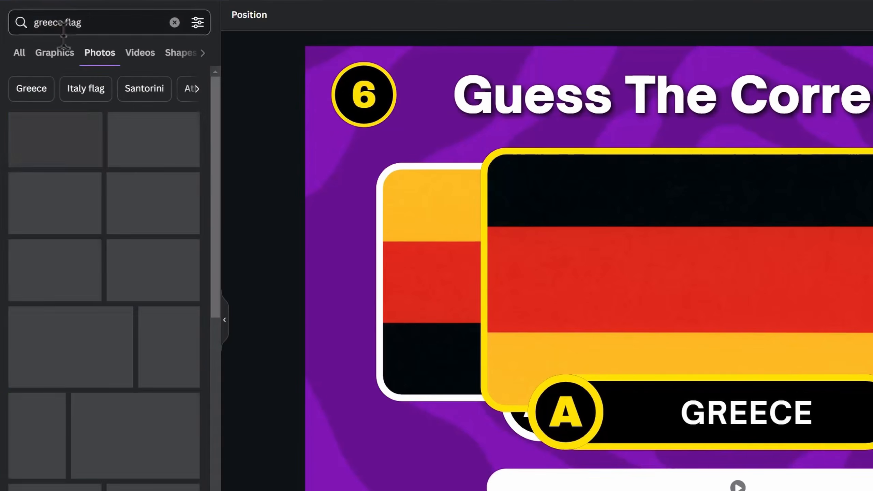
drag(164, 160, 407, 247)
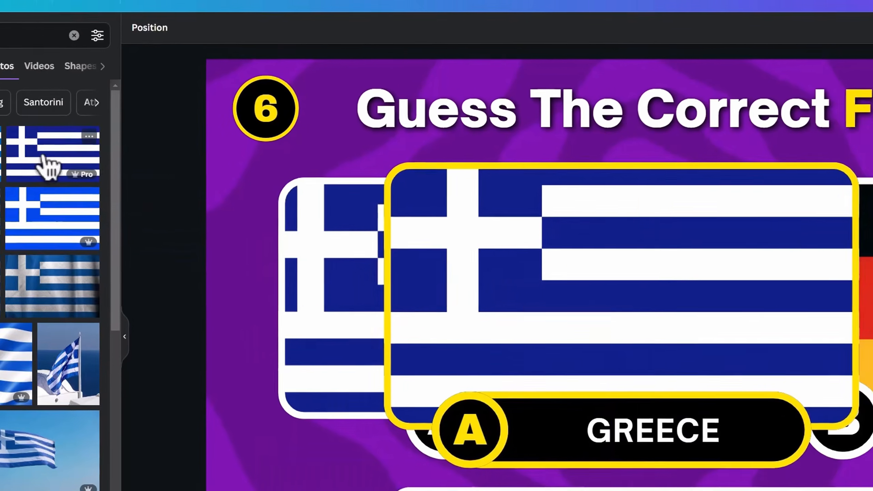
Step: Add another Greek flag to the question 6 page and remove its second blue stripe with Magic Eraser at brush size 39
click(48, 165)
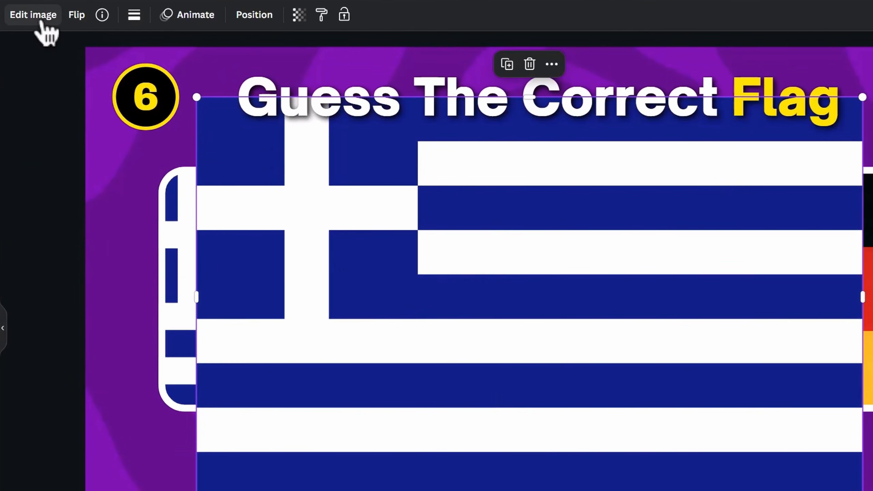
click(40, 21)
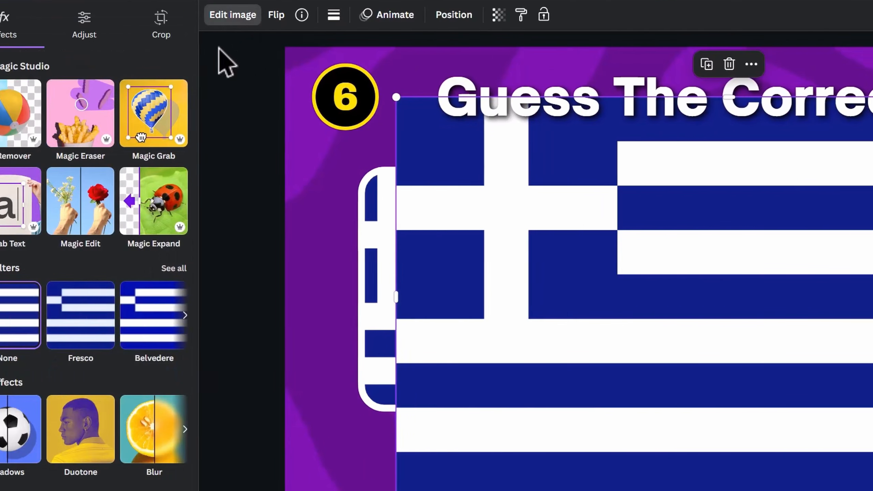
click(128, 116)
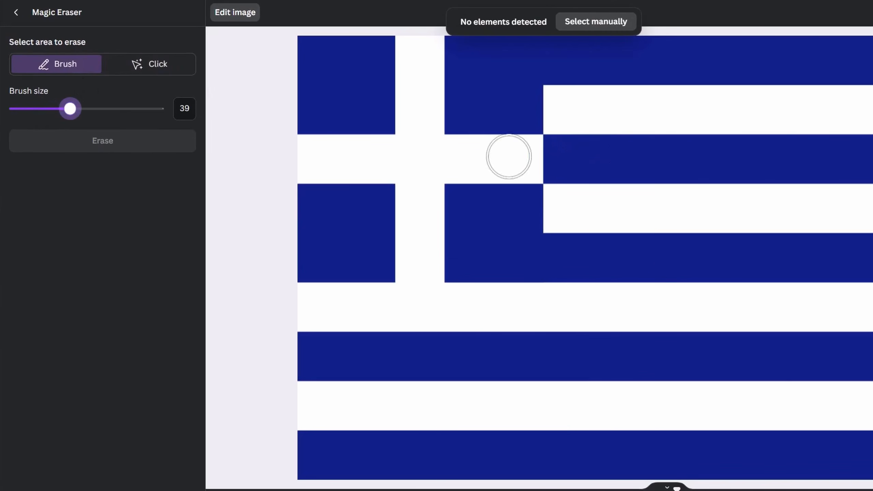
mouse_move(548, 158)
mouse_down()
mouse_move(600, 148)
mouse_move(578, 152)
mouse_move(568, 140)
mouse_move(584, 158)
mouse_move(566, 168)
mouse_move(612, 178)
mouse_move(766, 160)
mouse_move(872, 169)
mouse_up()
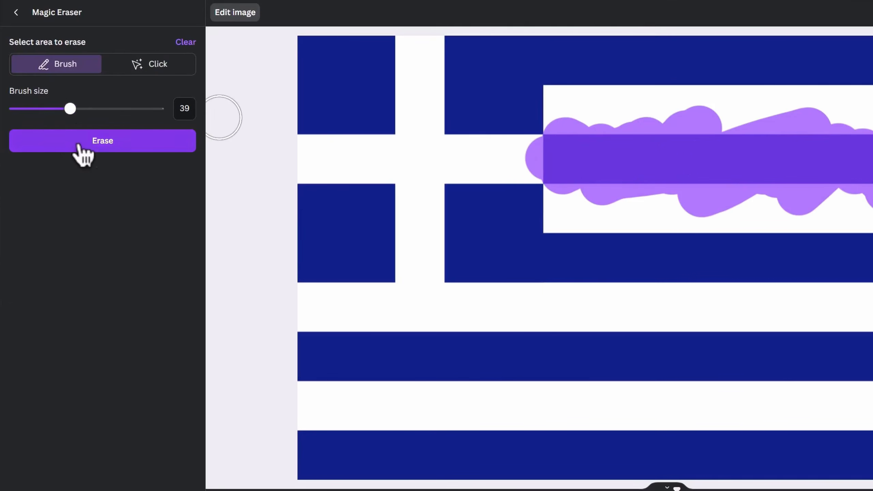
click(92, 141)
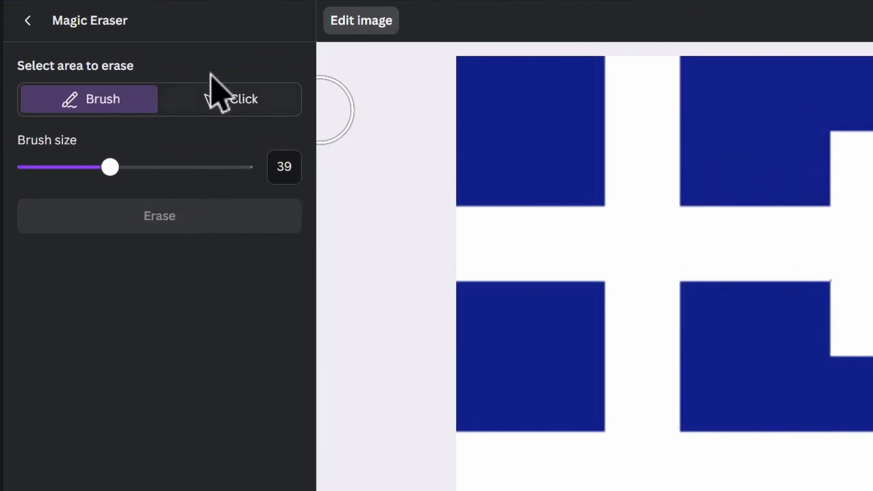
click(34, 20)
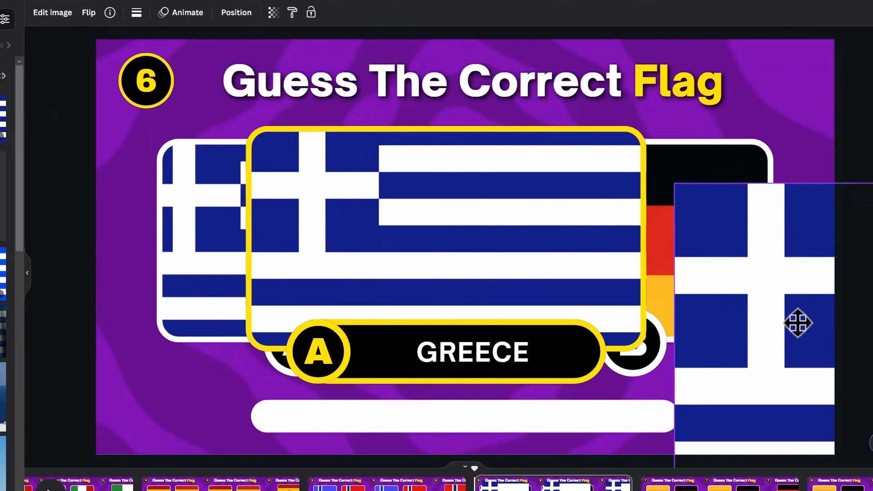
Step: Place the altered Greek flag in the option B frame and adjust the crop of the flags in both option frames
drag(794, 321, 747, 273)
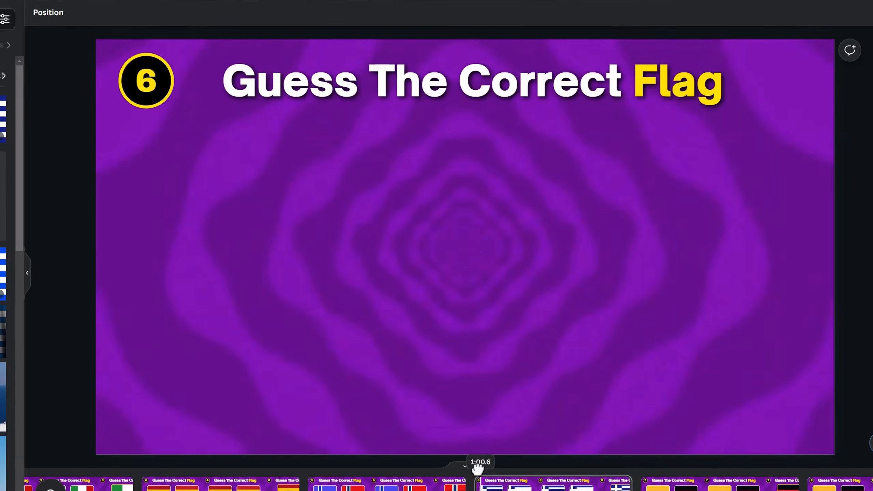
drag(478, 468, 501, 469)
click(184, 237)
double_click(190, 263)
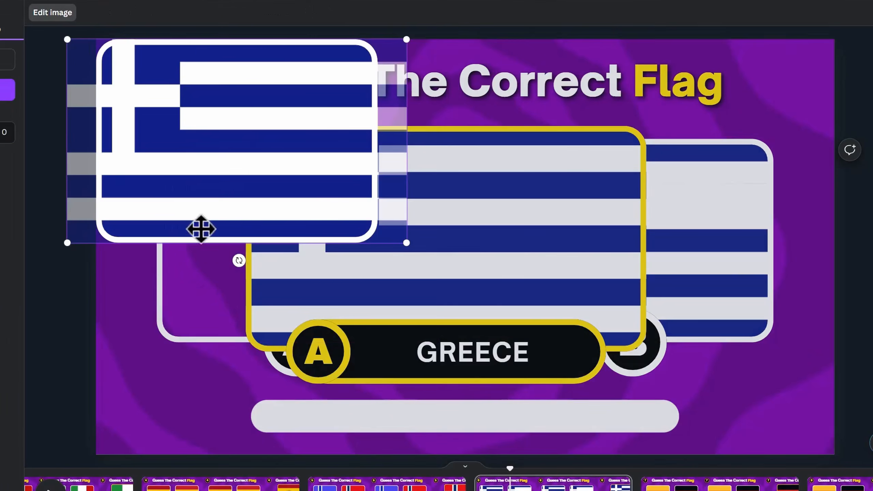
drag(198, 175, 238, 179)
click(740, 255)
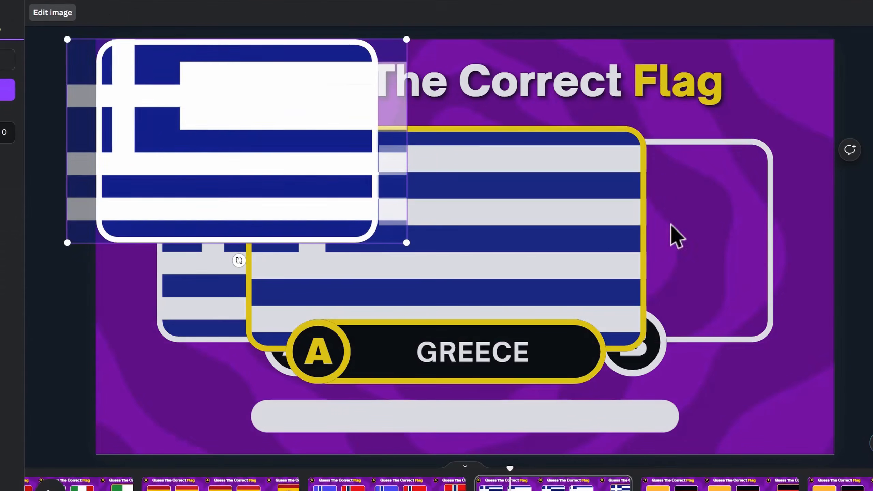
drag(289, 171, 318, 169)
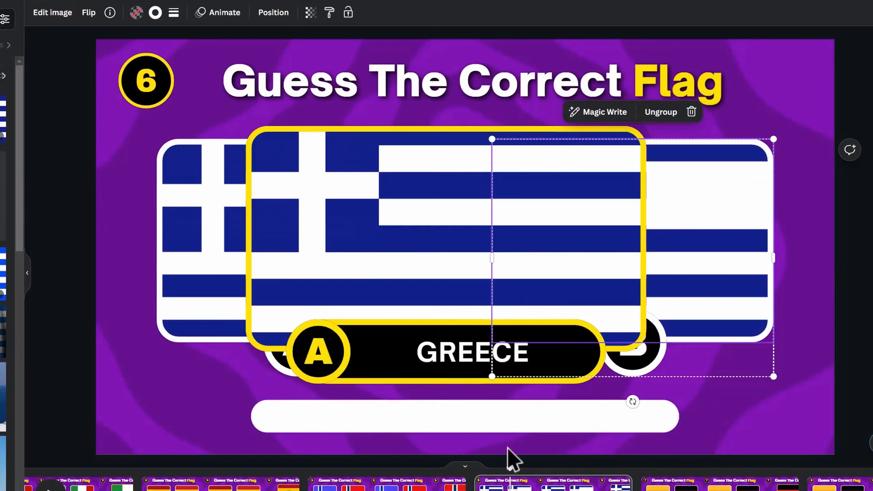
click(509, 468)
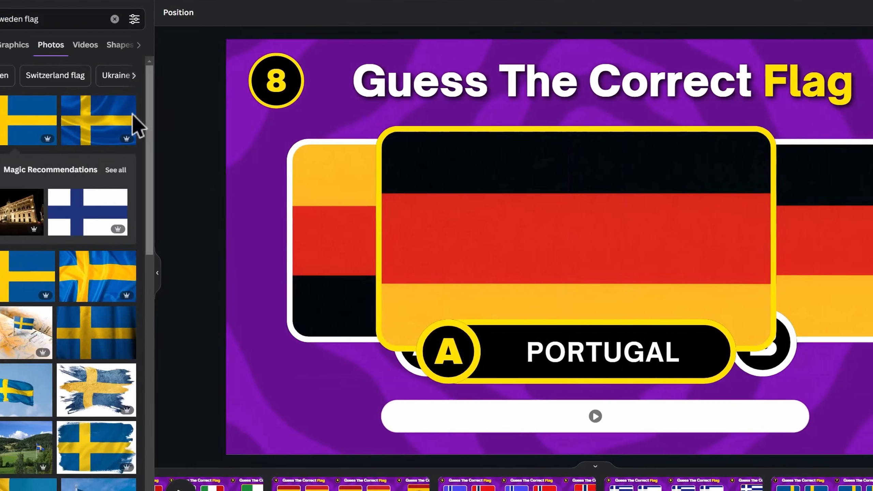
Step: Search photos for portugal flag and fill the frames for the correct flag on the question 8 page with it
double_click(9, 19)
text(portugalflag)
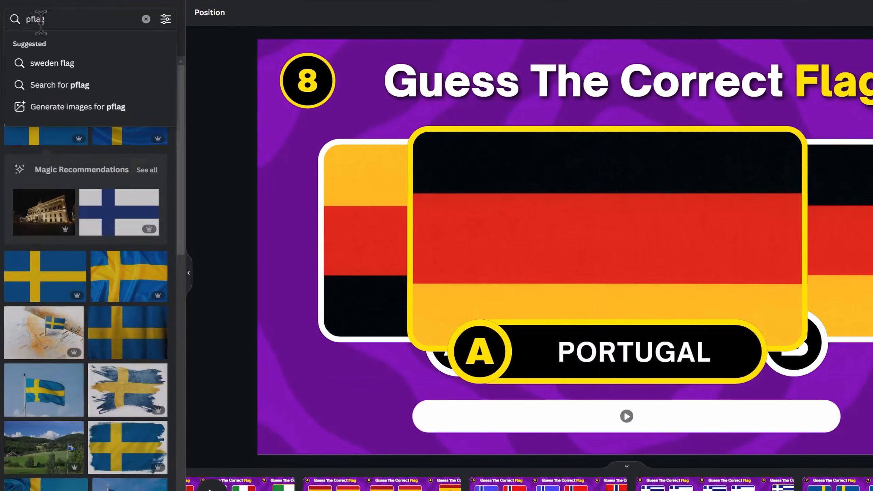
key(Return)
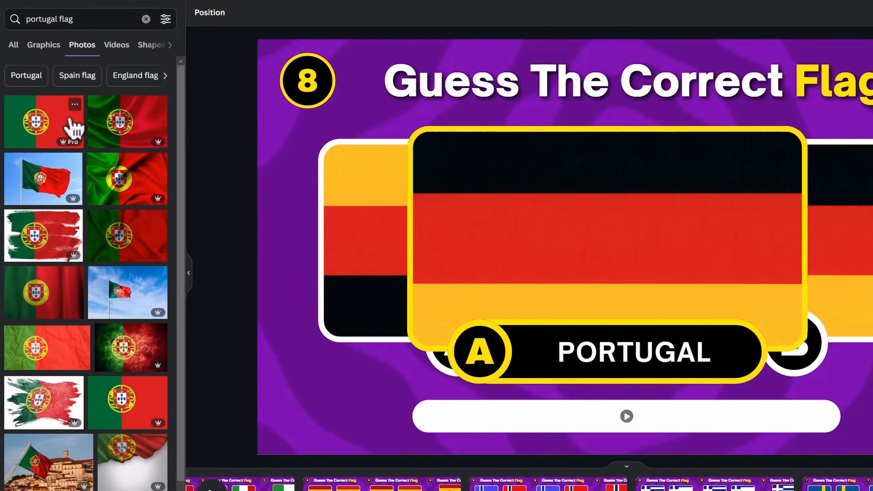
drag(73, 127, 339, 191)
Step: Erase the upper and lower blue shields from another Portuguese flag with Magic Eraser and place it in the option B frame
click(233, 20)
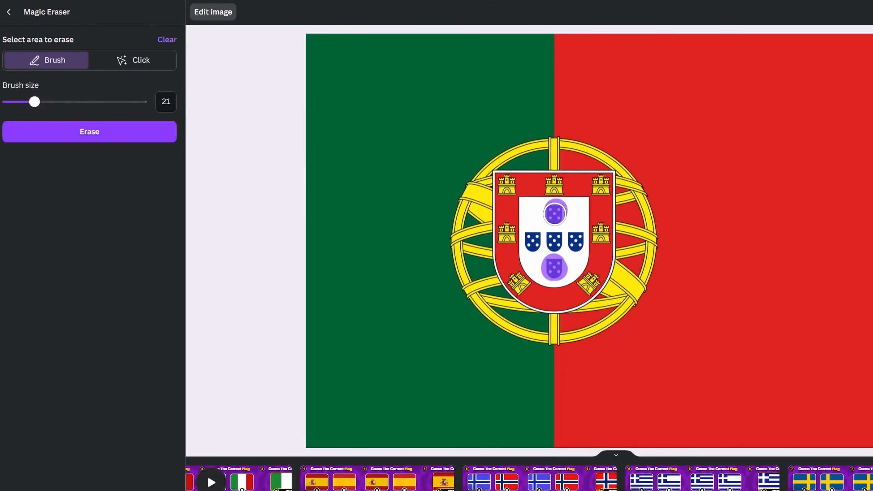
click(120, 133)
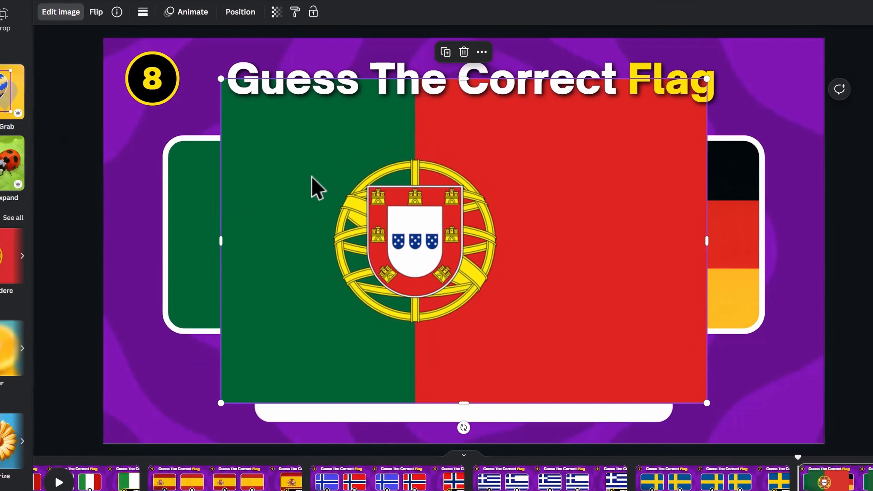
mouse_move(312, 188)
mouse_down()
mouse_move(522, 195)
mouse_move(705, 225)
mouse_up()
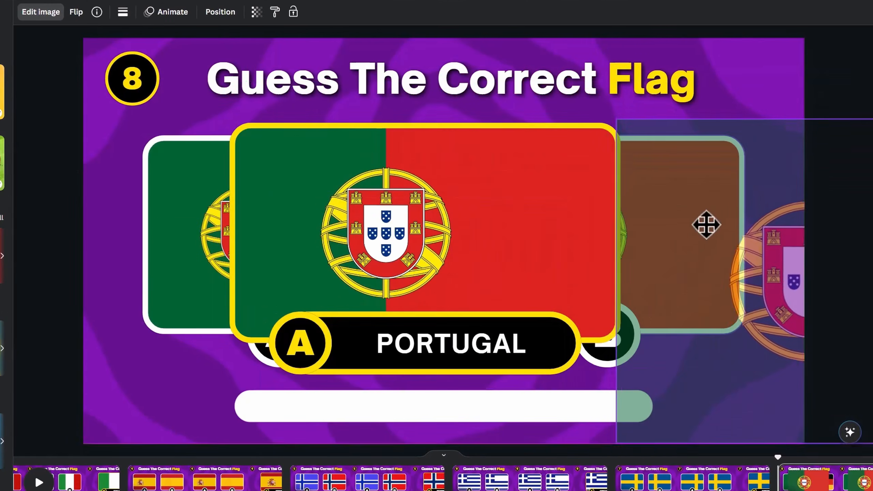
drag(409, 459, 531, 469)
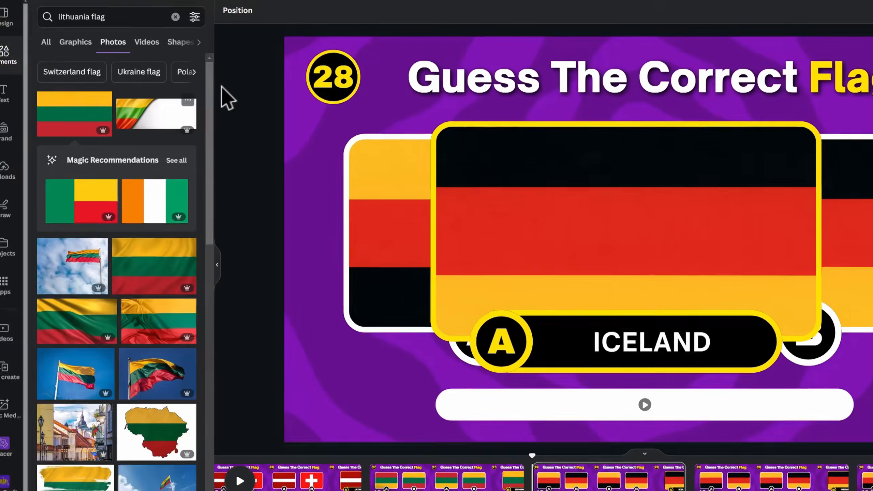
Step: Search photos for iceland flag and fill the answer frame and option A frame on the question 28 page with it
double_click(99, 18)
text(icelan)
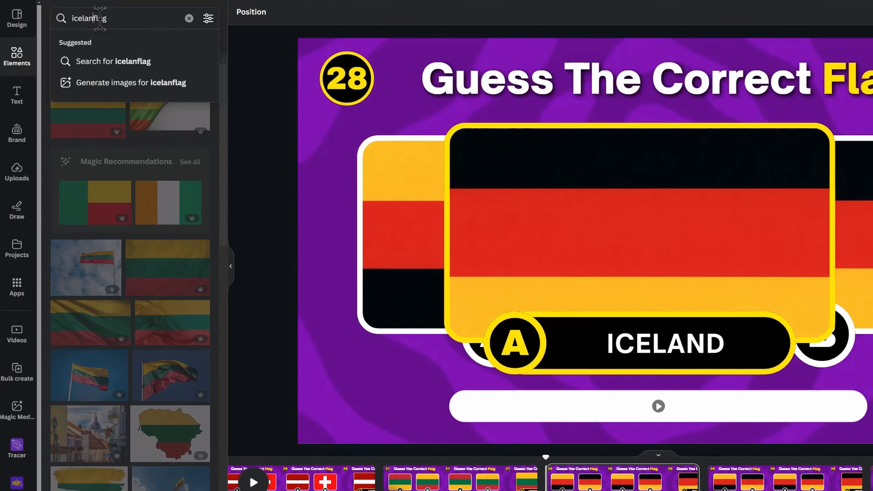
text(d)
key(Return)
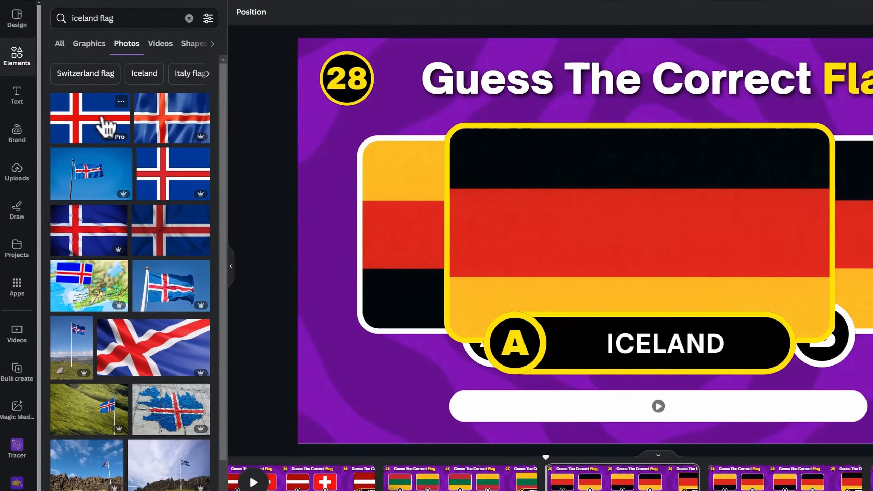
drag(103, 125, 359, 197)
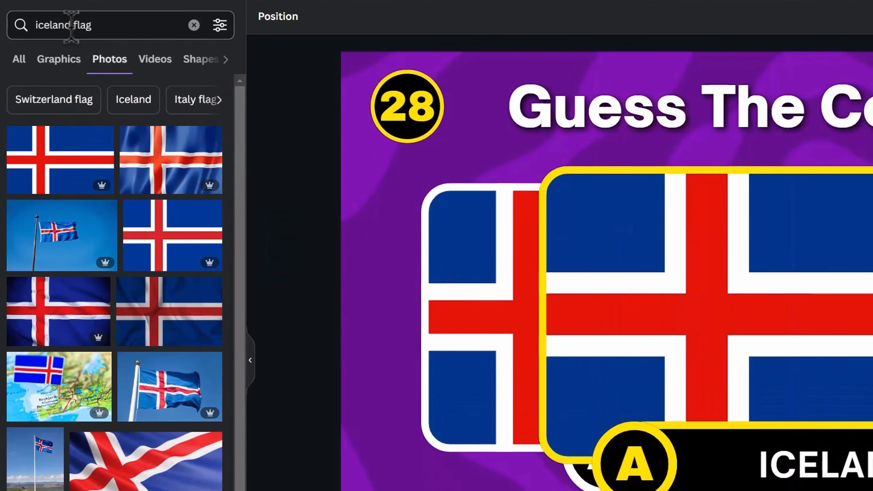
Step: Search photos for norway flag, place it in the option B frame as the decoy, and check the question 28 page playback
double_click(71, 26)
text(norway)
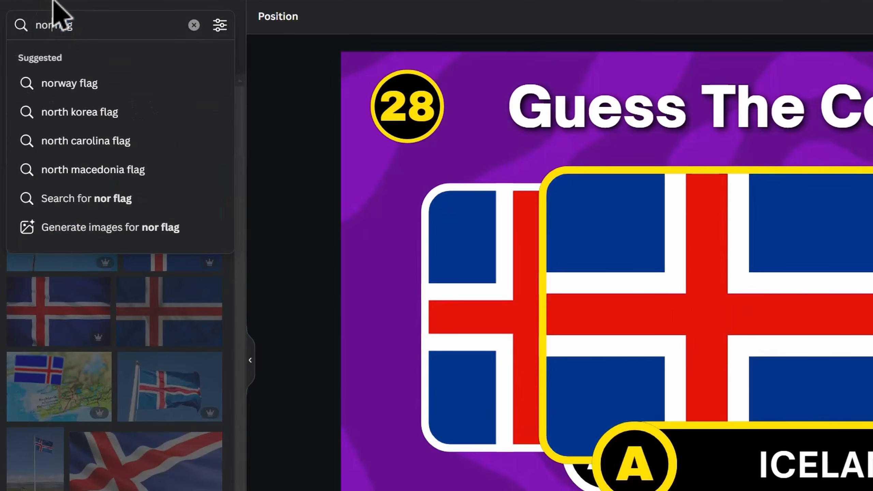
key(Return)
drag(73, 166, 870, 299)
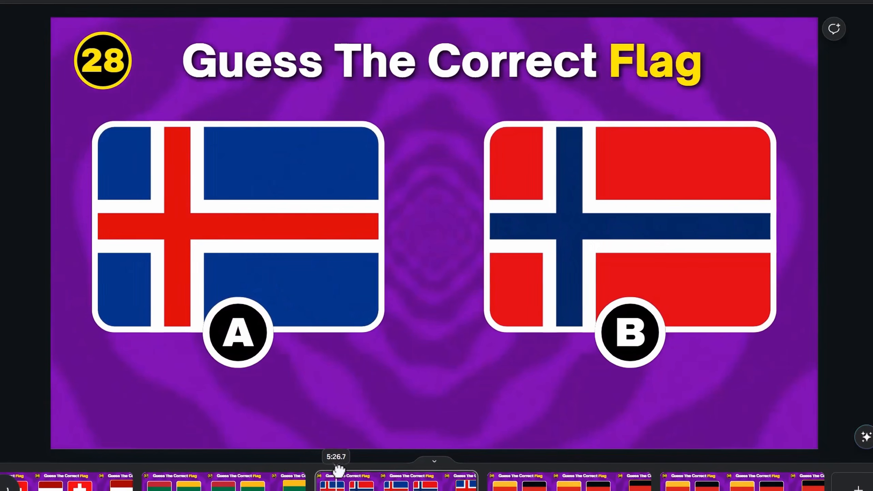
drag(339, 472, 454, 476)
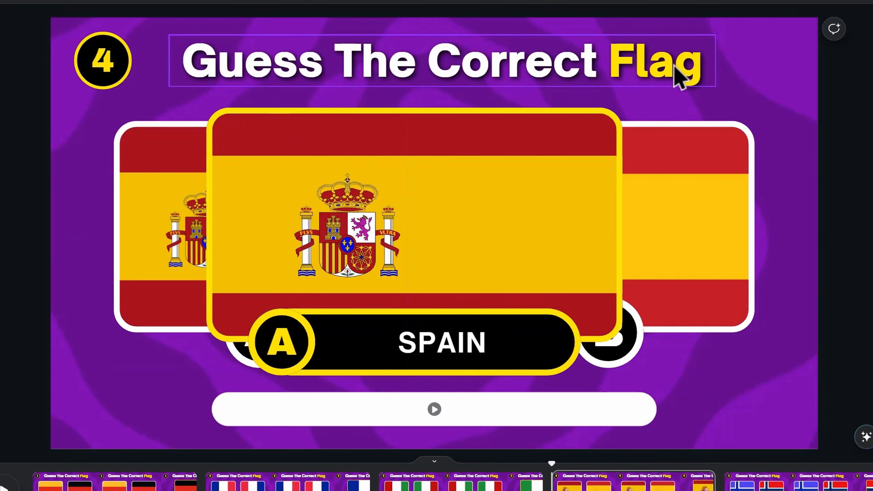
Step: Try to replace the word Flag with Logo in the title of the question 4 page
click(675, 68)
double_click(671, 69)
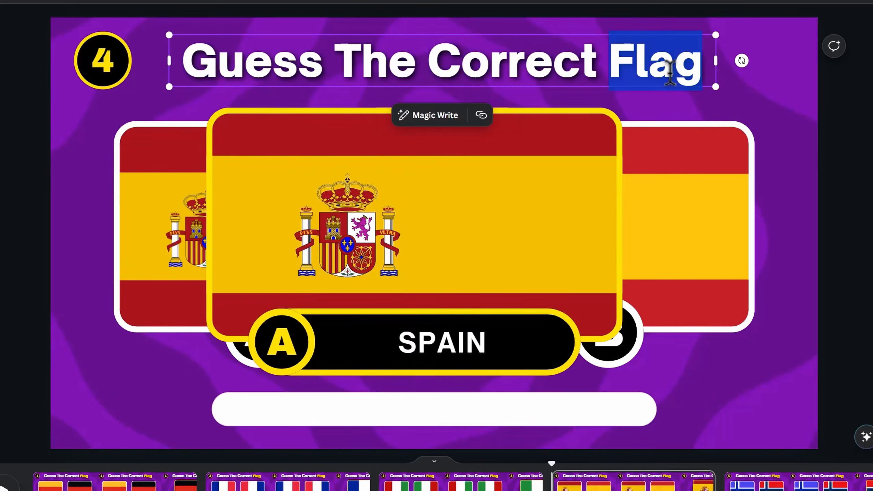
text(logo)
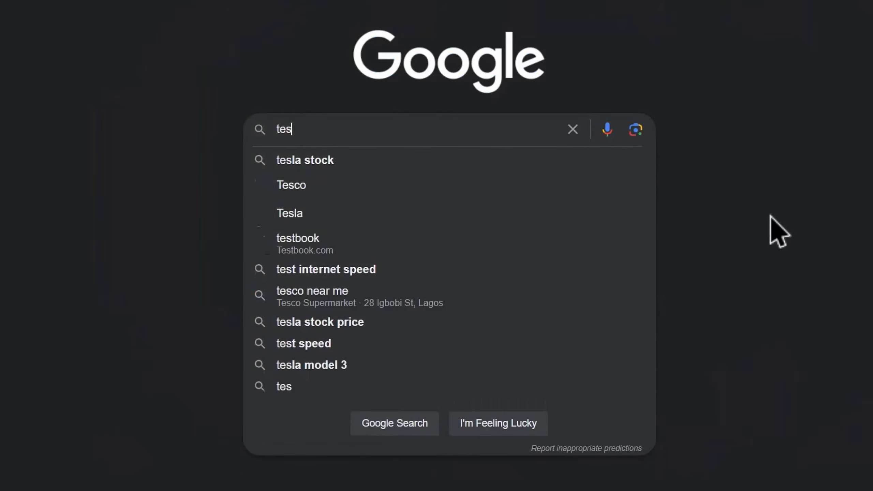
Step: Switch to Google and search images for tesla logo, refining the search to tesla logo on white background
text(la logo)
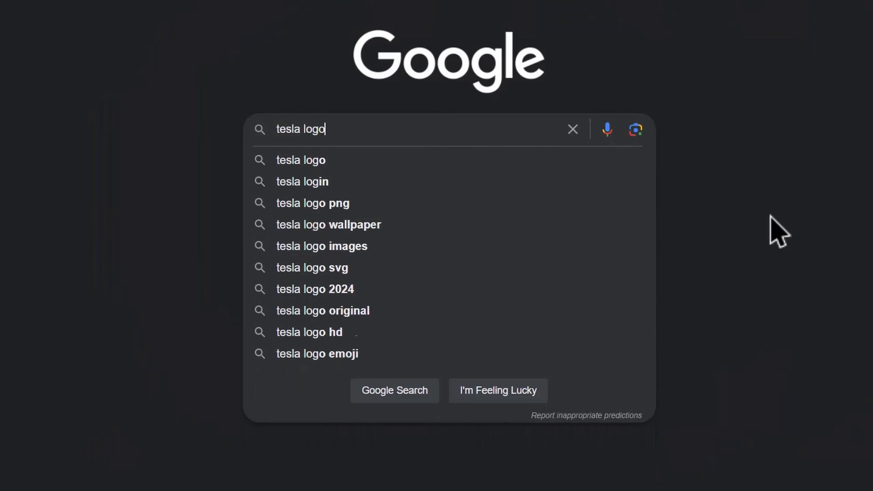
key(Return)
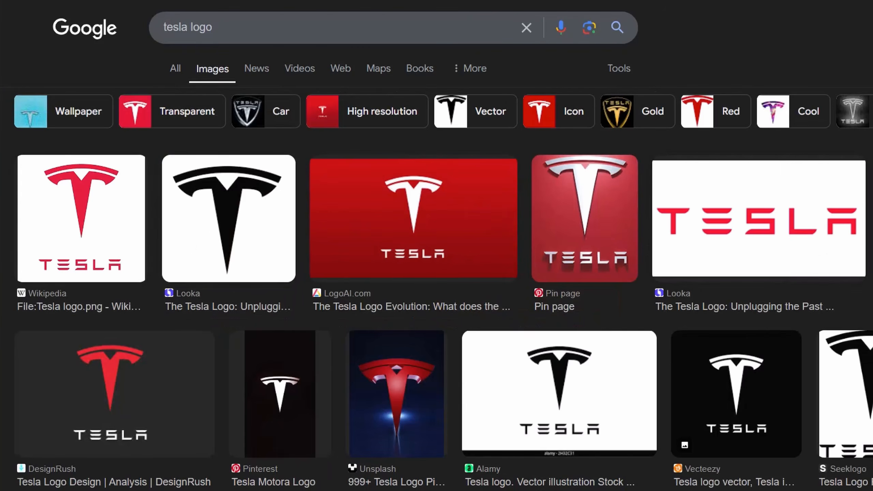
scroll(444, 264, down, 6)
click(306, 32)
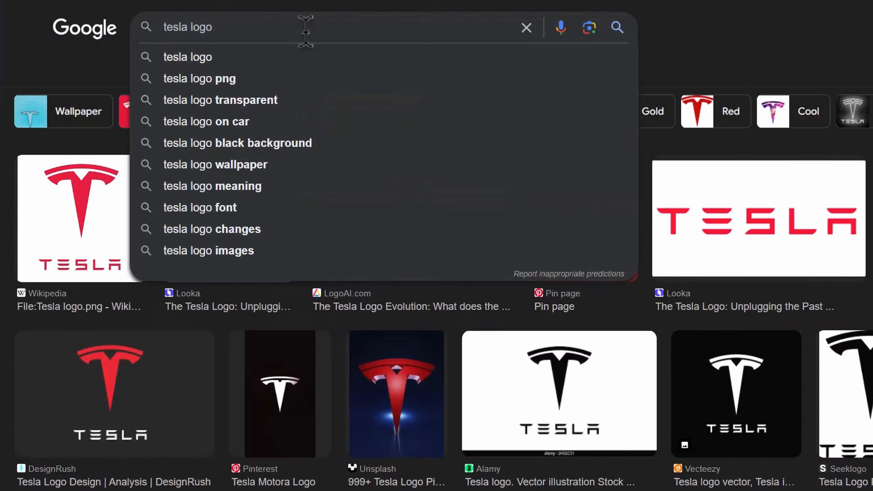
text(on white)
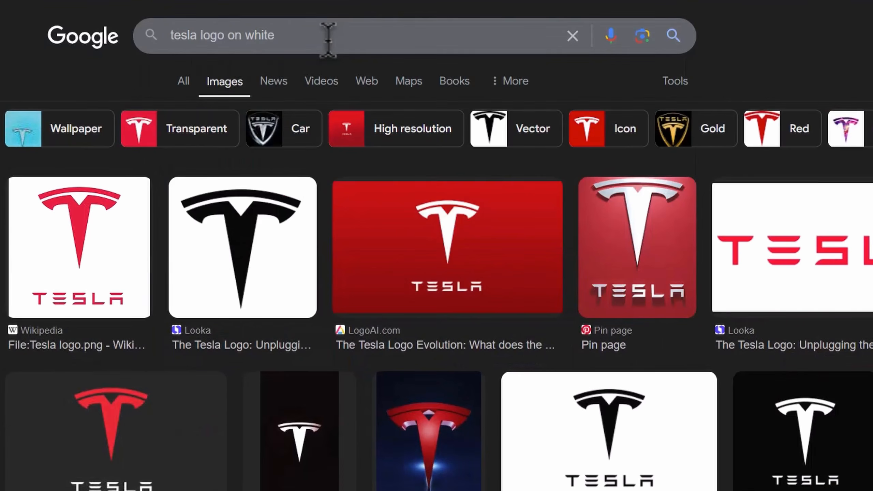
text( background)
key(Return)
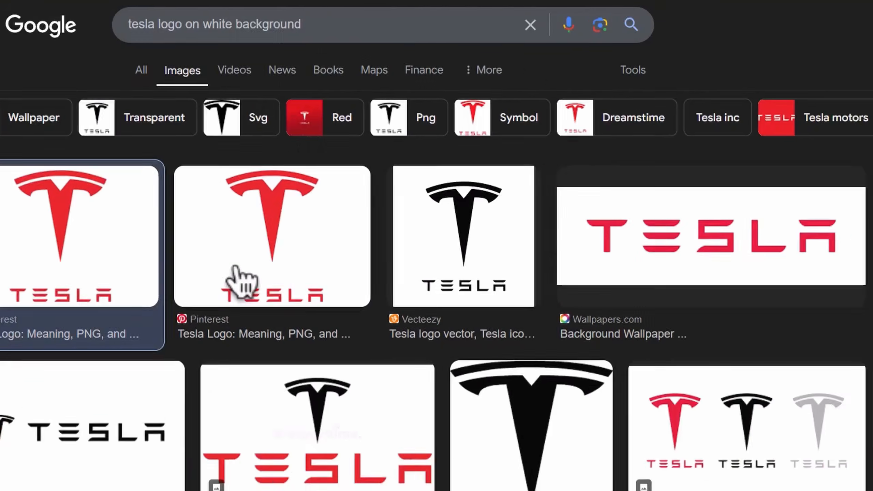
Step: Open the red Tesla logo result from Pinterest and copy its full image
click(281, 293)
right_click(654, 241)
mouse_move(654, 141)
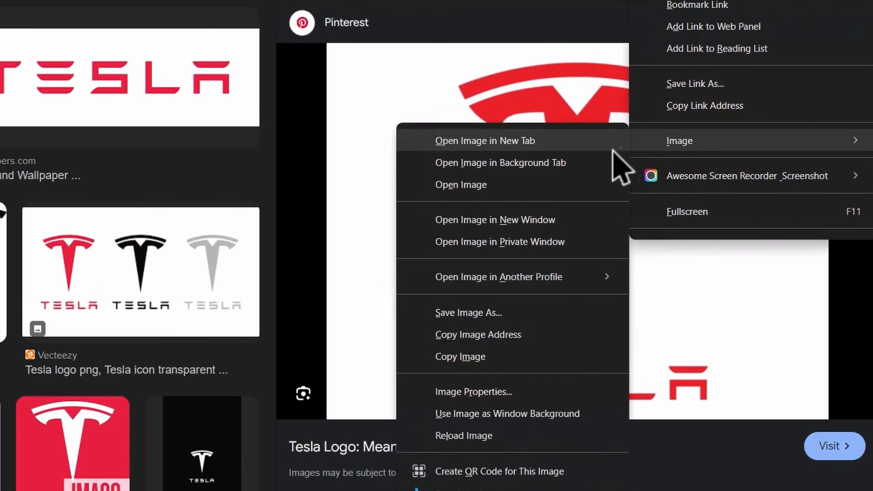
click(517, 357)
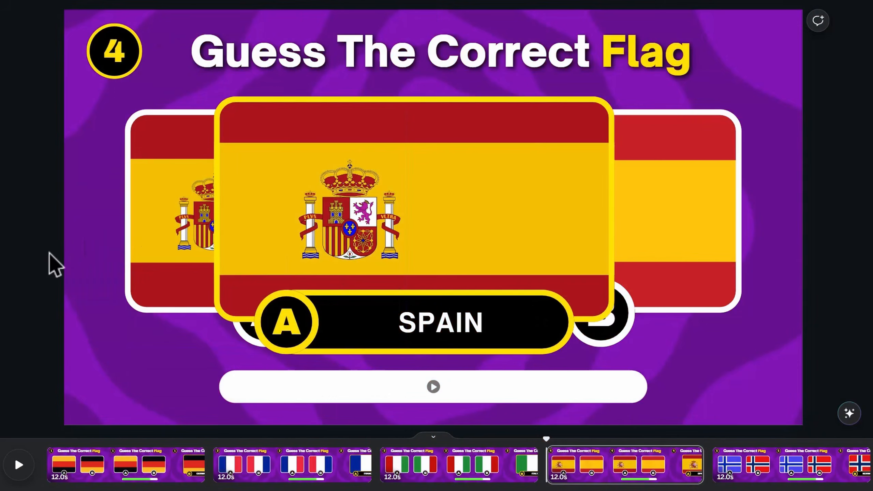
Step: Switch back to Canva, paste the Tesla logo onto the question 4 page, fill the answer frame with it and adjust its crop
key(ctrl+v)
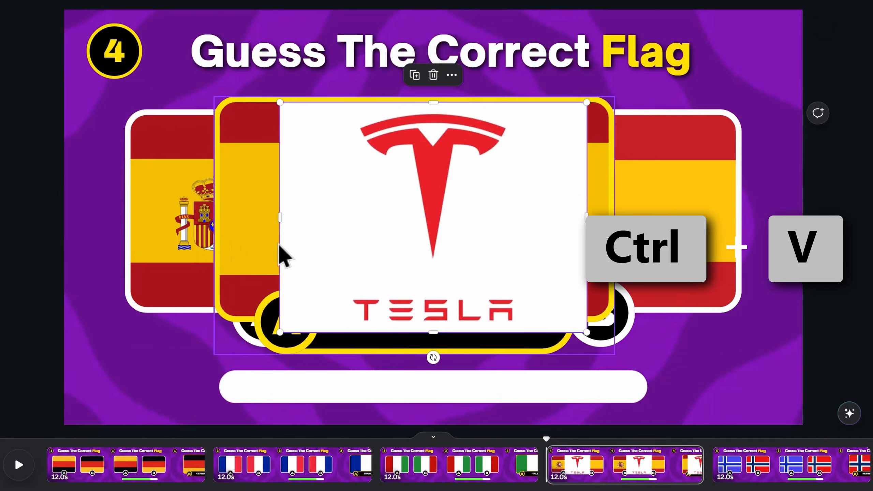
drag(376, 238, 410, 250)
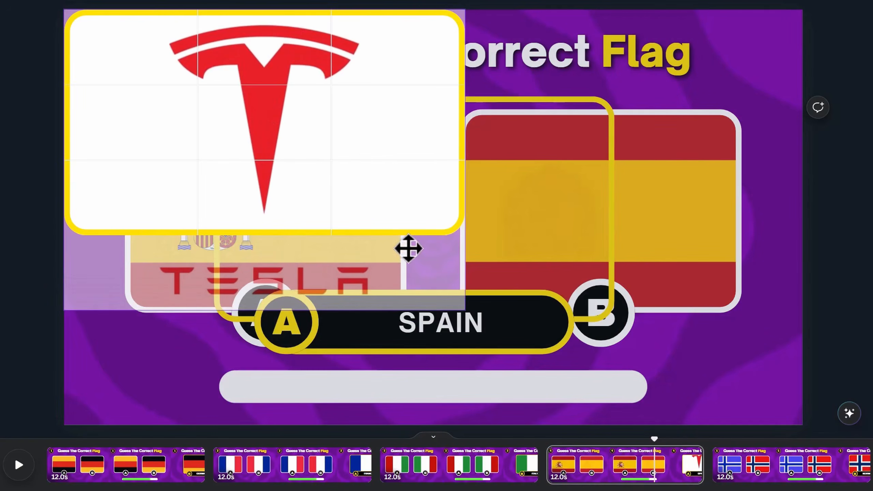
click(756, 186)
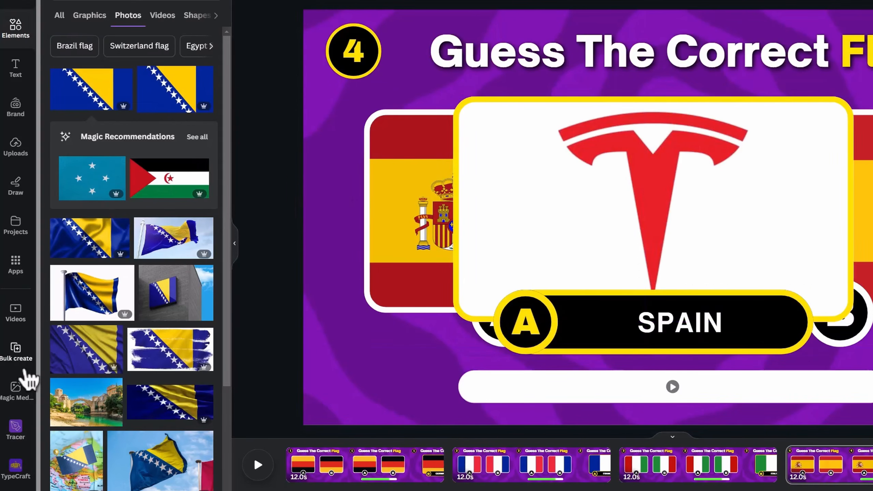
Step: Paste the Tesla logo onto the question 4 page, crop off its wordmark and fill the option A frame with it
key(ctrl+v)
drag(673, 332, 672, 280)
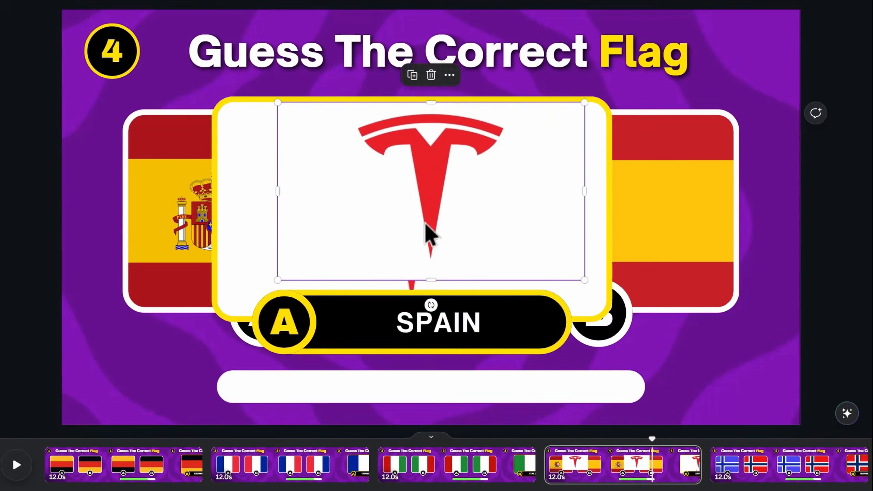
drag(673, 228, 415, 255)
drag(174, 255, 412, 230)
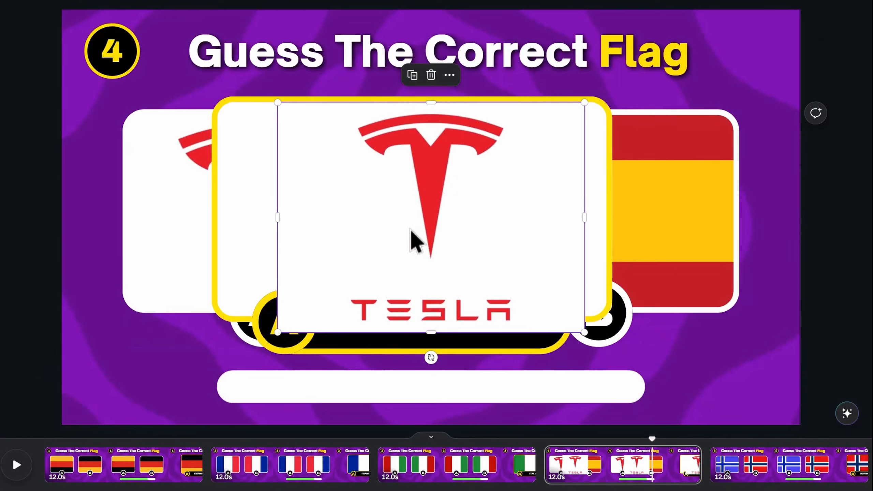
Step: Crop the wordmark off the second Tesla logo copy and remove its upper arc with Magic Eraser
drag(427, 330, 440, 282)
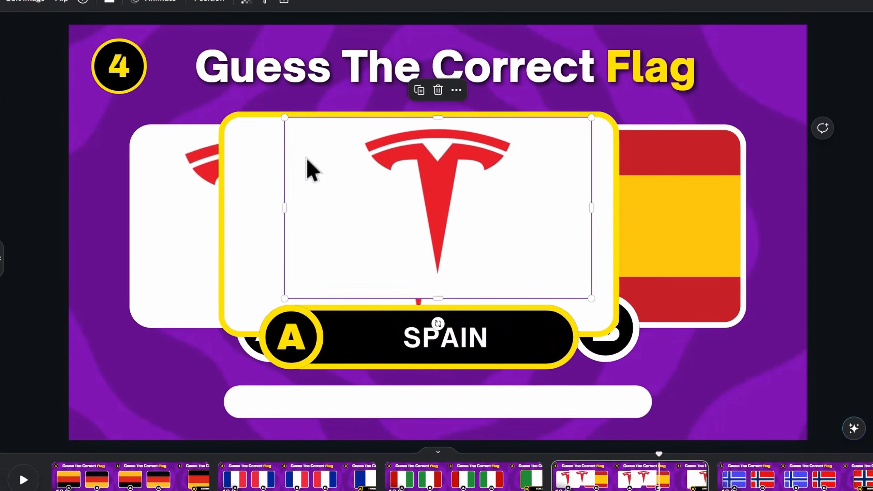
click(29, 12)
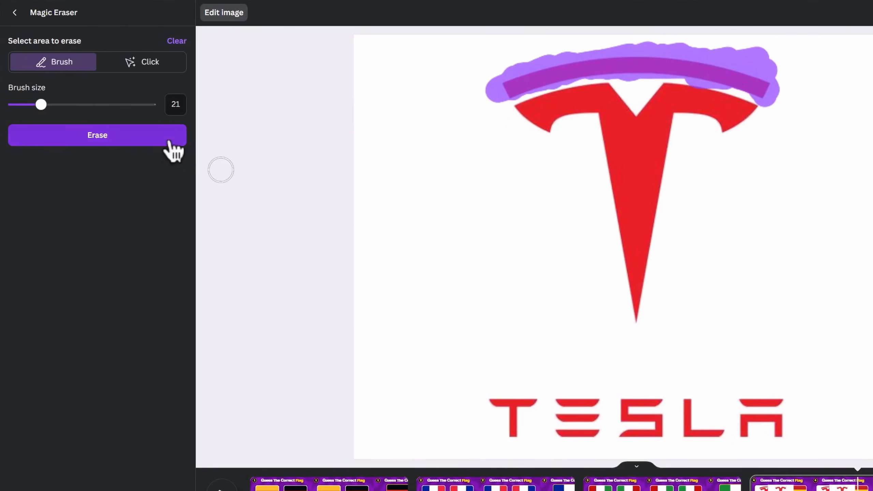
click(162, 137)
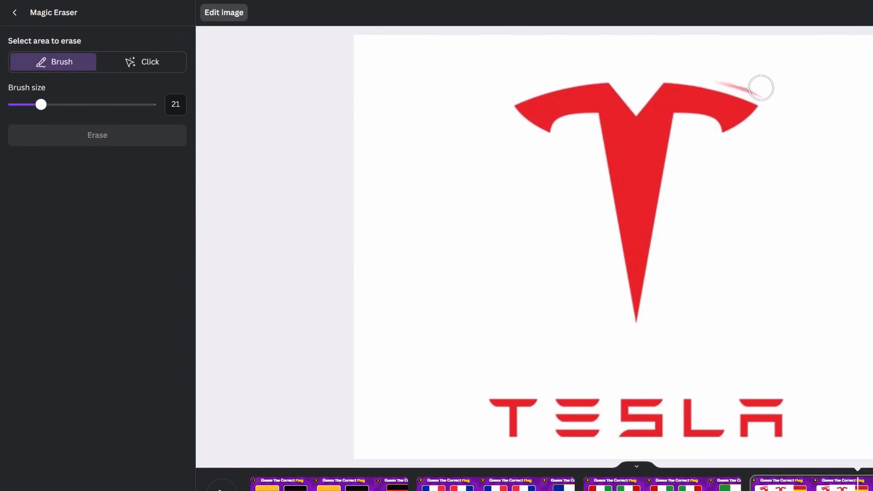
click(135, 141)
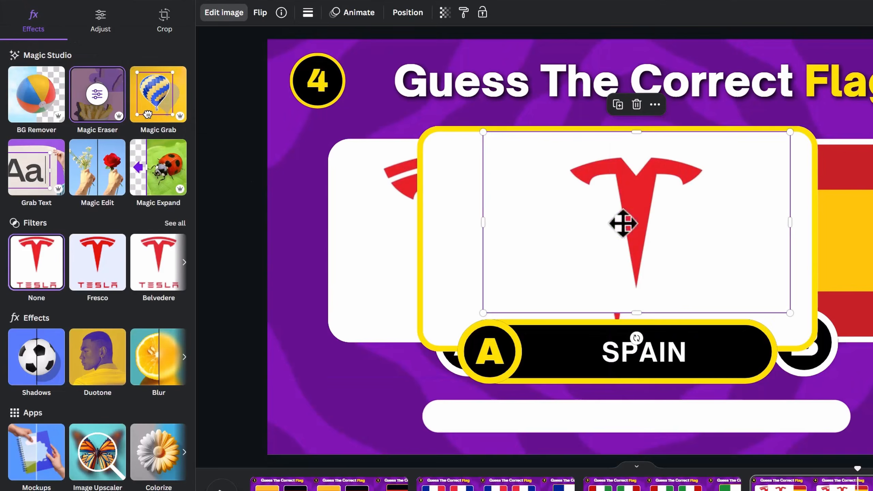
Step: Fill the option B frame with the altered Tesla logo and replace the SPAIN answer text with the Tesla name
drag(623, 224, 858, 243)
double_click(642, 354)
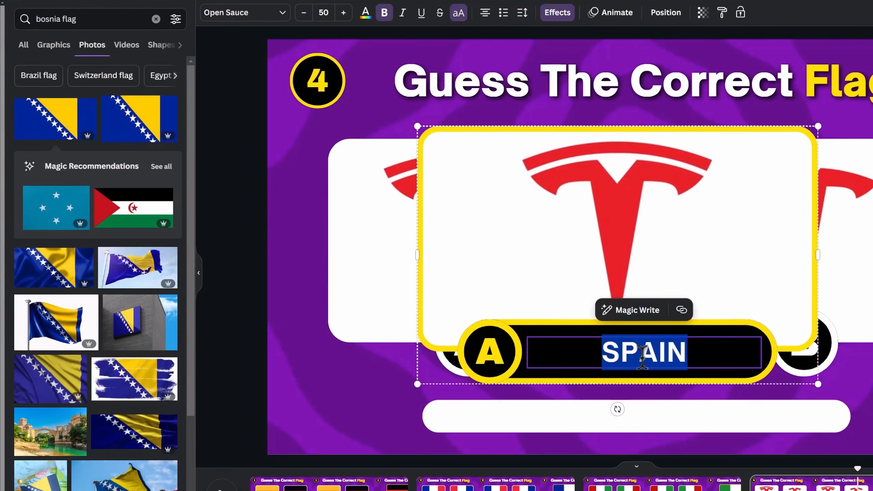
text(TES)
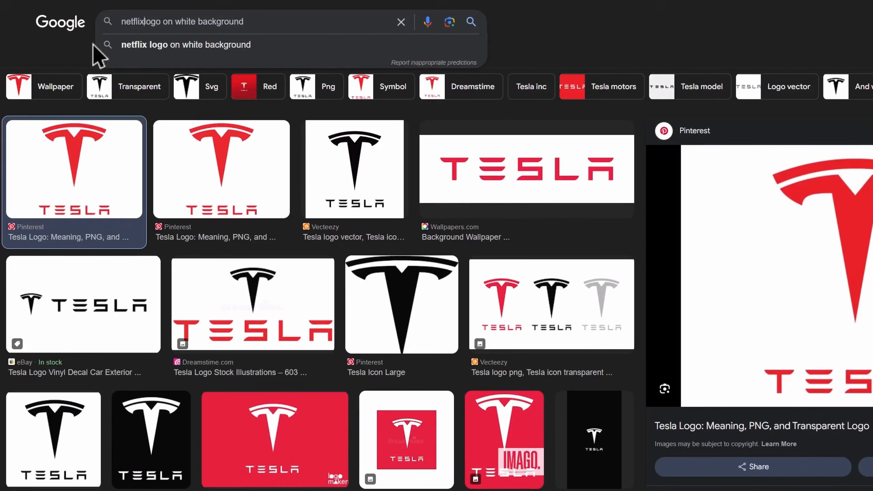
Step: Switch to Google and search images for netflix logo on white background
key(Return)
double_click(130, 22)
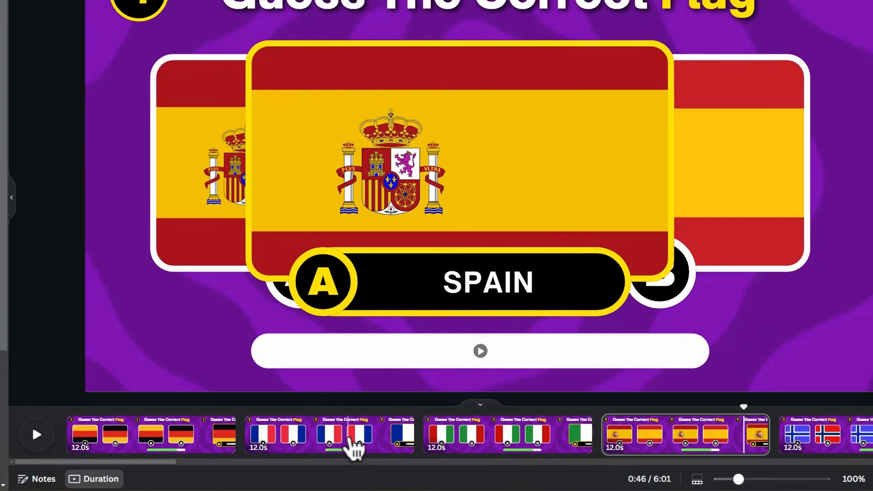
Step: Switch back to Canva and add a Color Wipe transition between pages 1 and 2, running diagonally toward the lower left
mouse_move(240, 447)
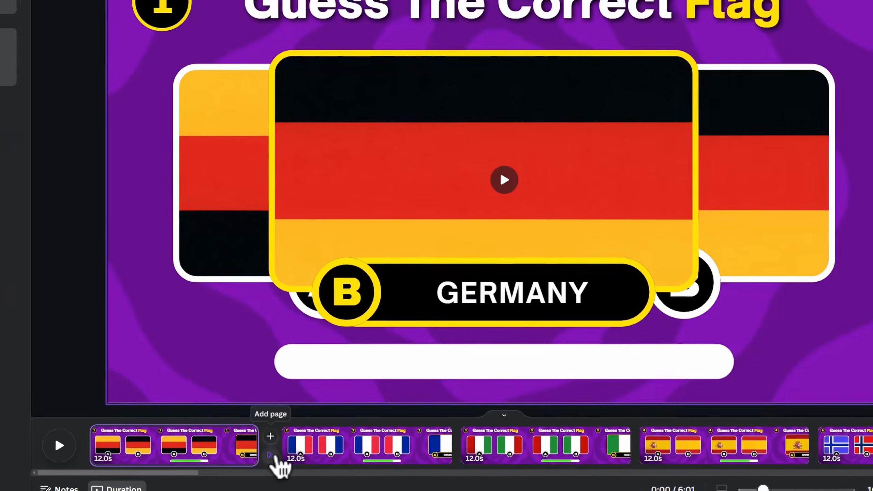
click(235, 444)
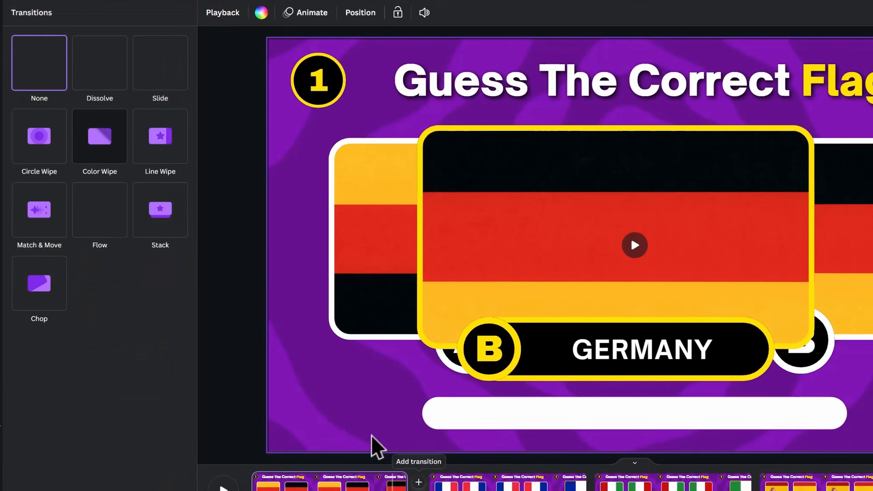
click(112, 160)
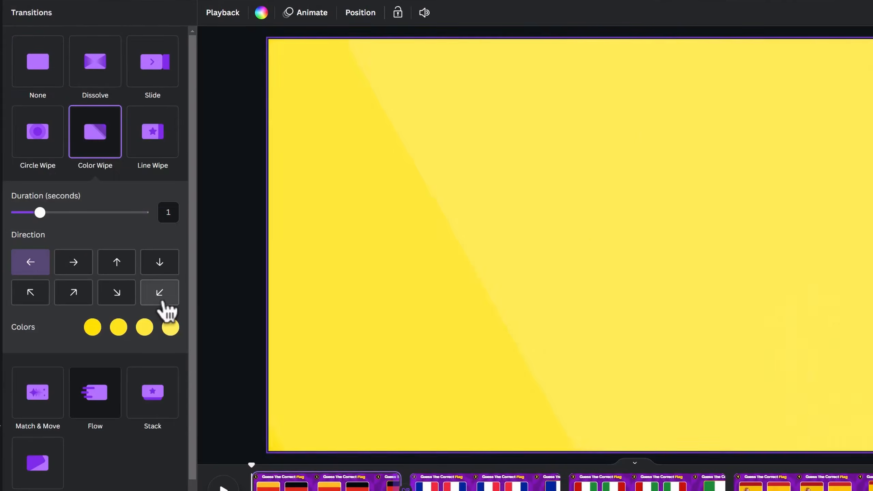
click(160, 293)
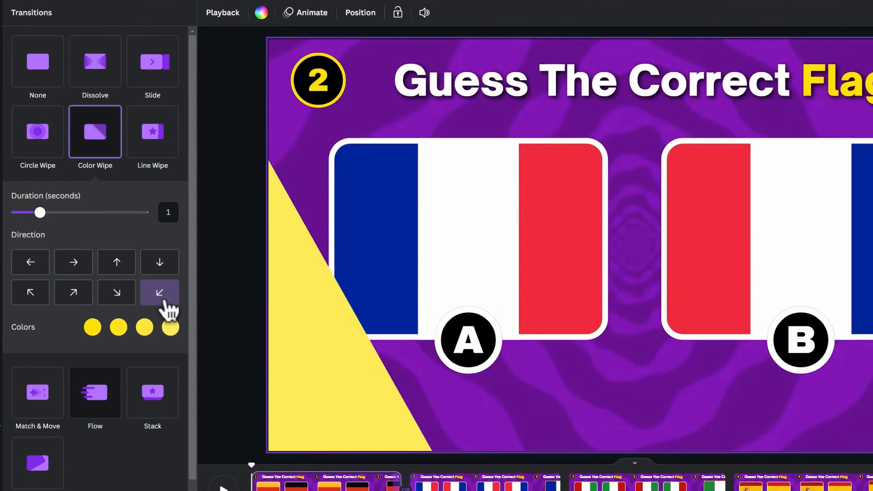
Step: Set the Color Wipe's first color to light purple, the third to dark blue and the fourth to green
click(95, 327)
scroll(76, 413, down, 1)
click(68, 450)
click(145, 328)
scroll(132, 447, down, 2)
click(129, 474)
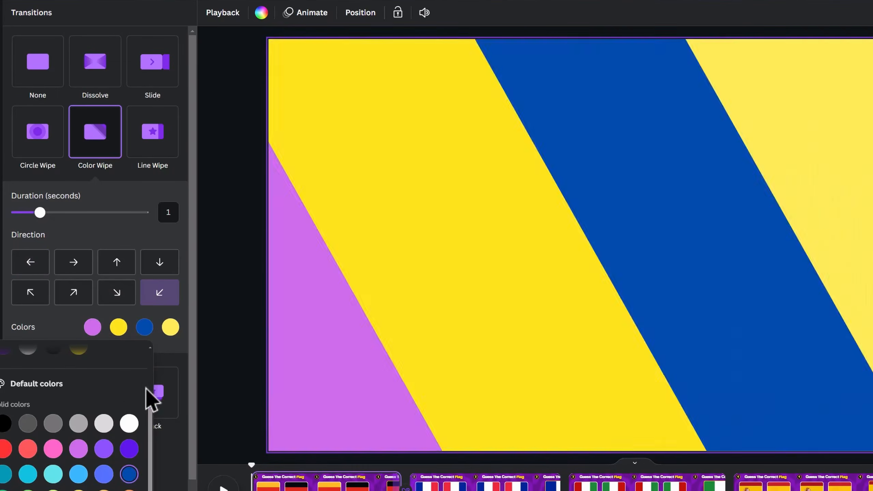
click(170, 327)
click(107, 441)
scroll(120, 447, down, 2)
click(53, 490)
Step: Set the Color Wipe duration to 0.75 seconds and apply the transition between all pages
click(184, 311)
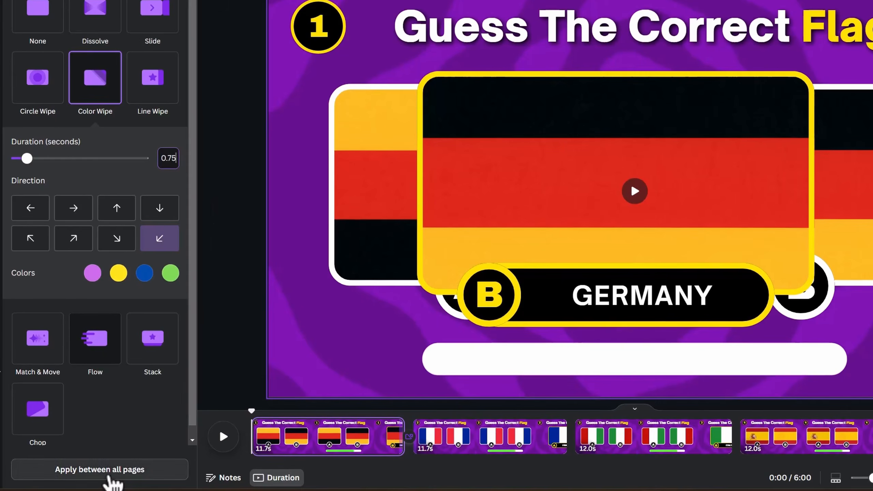
click(110, 475)
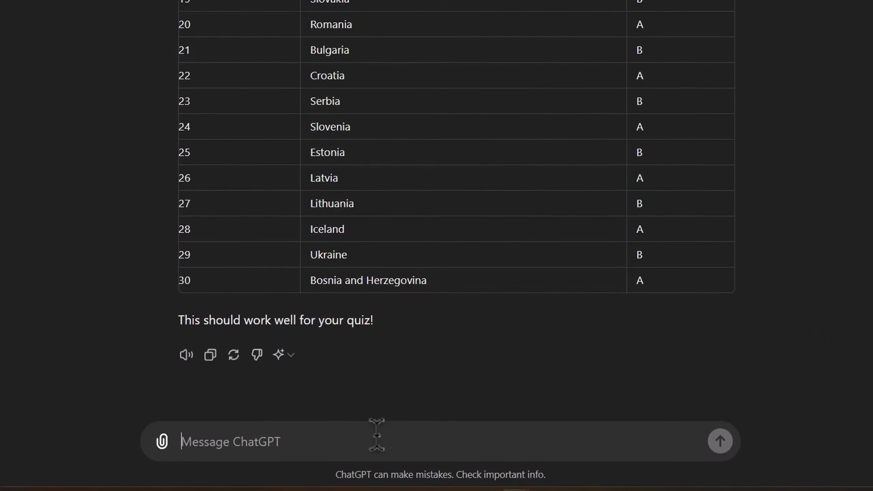
Step: Switch to ChatGPT and request varied question and answer lines for all quiz rows, giving the Germany and France lines as the structure
text(This is for a "guess the correct flag quiz" So follow the structure below and repeat it for all the rows. Change the sentences for each one.  1. Can you recognize the flag of Germany? Yup, the correct flag is option B  2. Which of these is the flag of France? That's right, option A is the answer.)
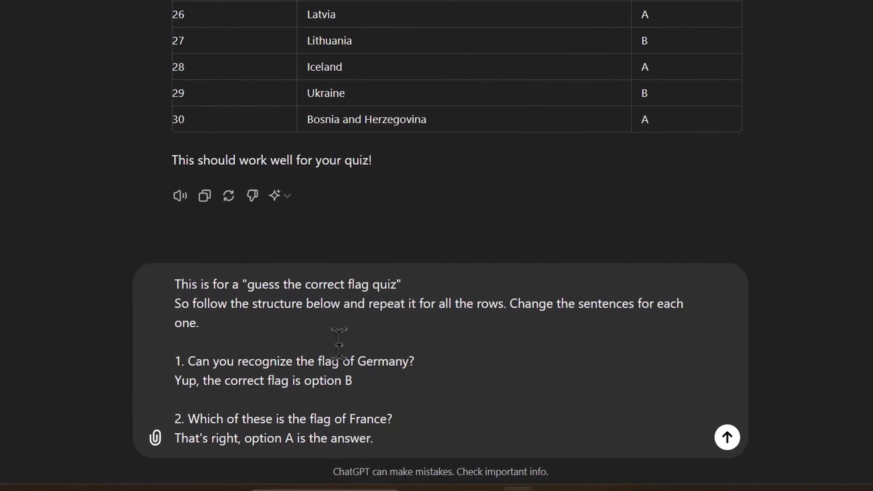
click(727, 437)
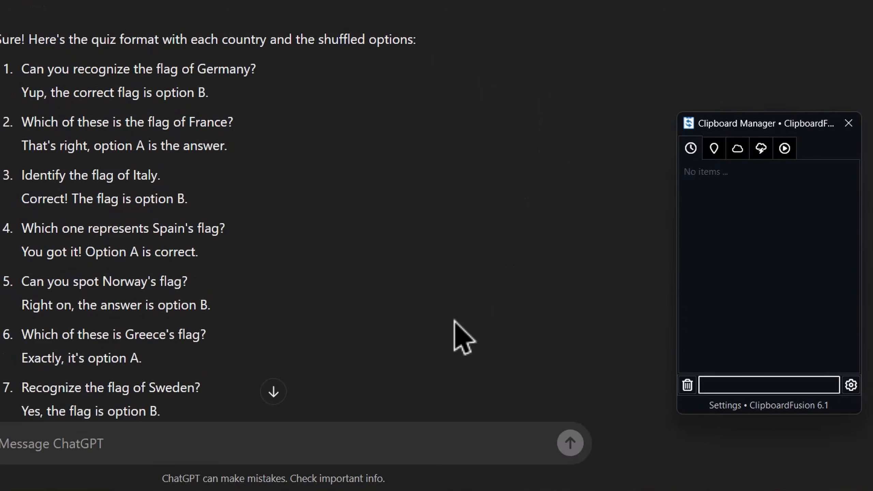
Step: Copy the question and answer lines for Germany and France one at a time into the clipboard history
triple_click(176, 72)
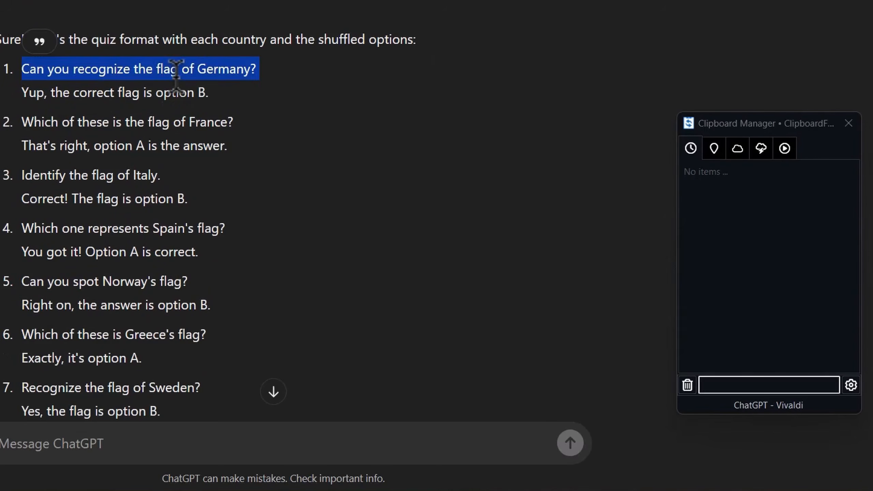
triple_click(166, 92)
key(ctrl+c)
triple_click(160, 122)
key(ctrl+c)
triple_click(171, 146)
key(ctrl+c)
Step: Copy the question and answer lines for Italy, Spain and Norway one at a time
triple_click(139, 176)
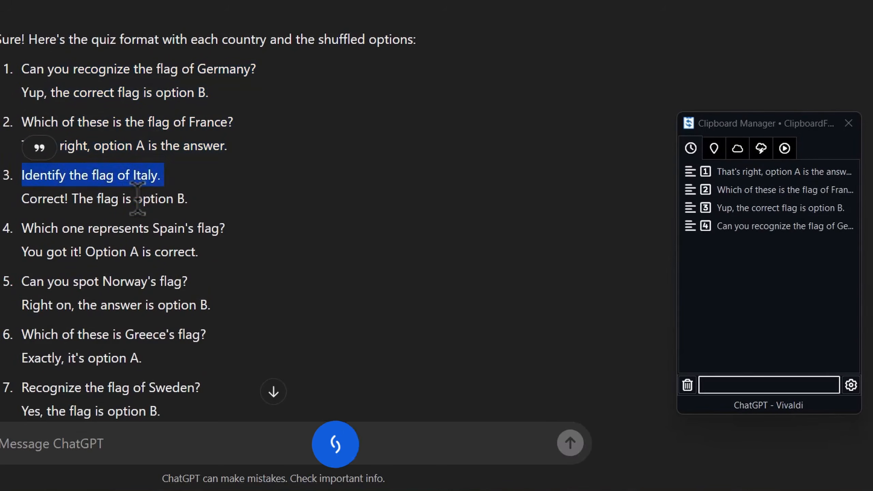
key(ctrl+c)
triple_click(138, 199)
triple_click(123, 229)
triple_click(146, 252)
triple_click(127, 281)
triple_click(132, 305)
key(ctrl+c)
Step: Copy the question and answer lines for Greece and Sweden, plus the Portugal question, one at a time
scroll(135, 290, down, 3)
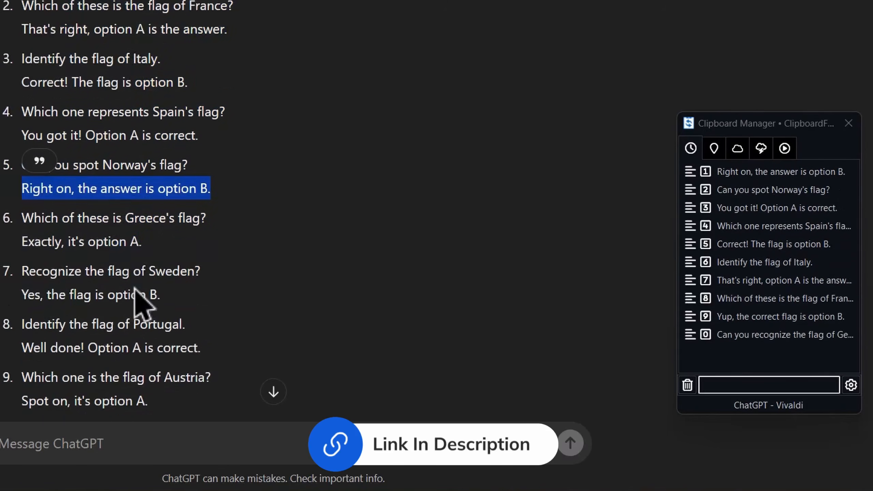
triple_click(131, 182)
key(ctrl+c)
triple_click(132, 208)
triple_click(125, 231)
triple_click(148, 258)
triple_click(151, 288)
key(ctrl+c)
Step: Copy the Portugal answer and the Austria question and answer lines one at a time
scroll(160, 187, down, 4)
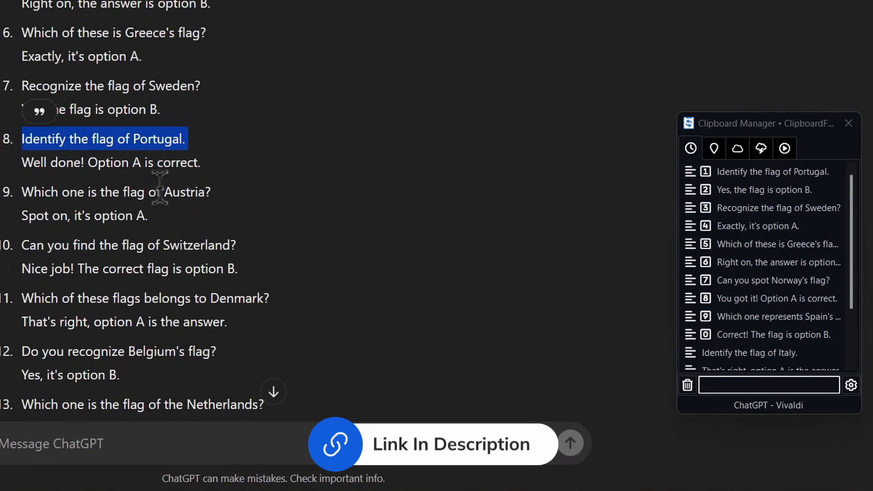
triple_click(160, 163)
key(ctrl+c)
triple_click(151, 192)
key(ctrl+c)
triple_click(142, 216)
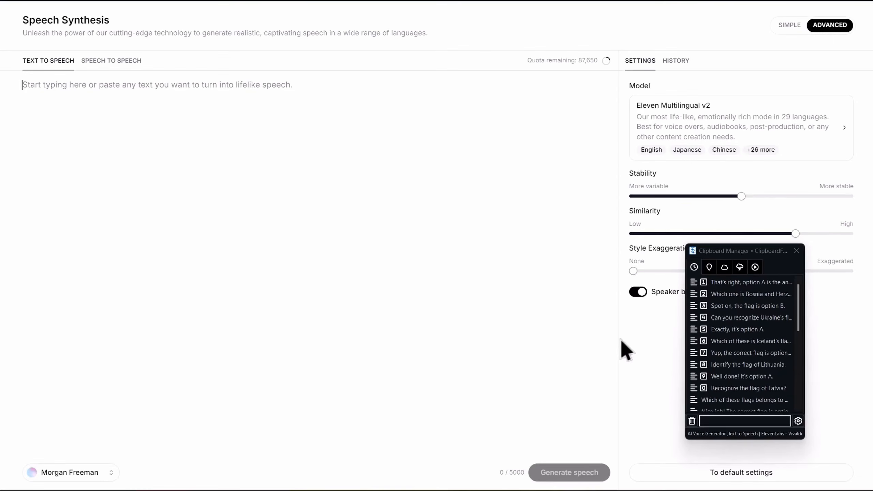
Step: Switch to ElevenLabs and insert the Germany question from the clipboard history as the speech text
scroll(730, 365, down, 5)
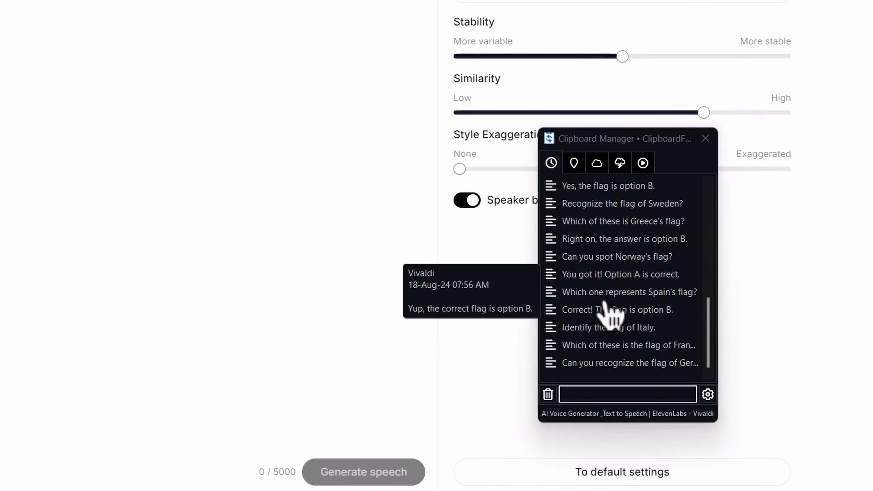
click(615, 363)
Step: Choose the Liam voice and generate speech for the Germany question
click(220, 475)
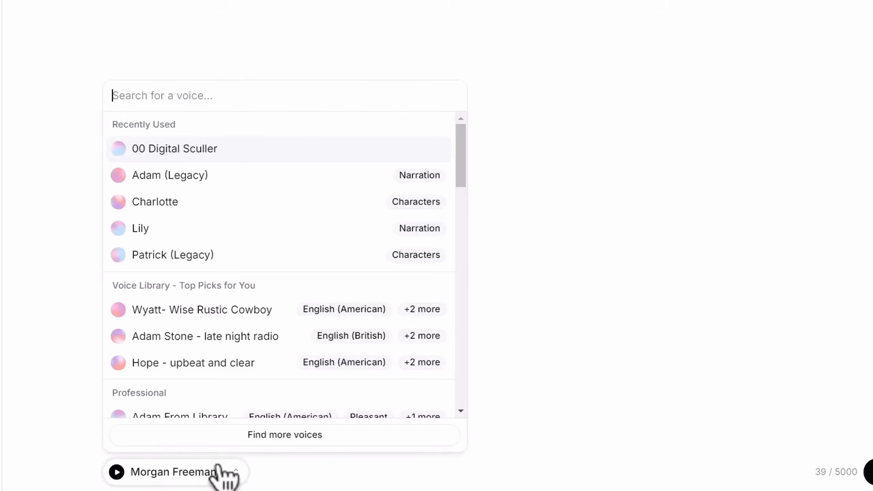
scroll(275, 355, down, 1)
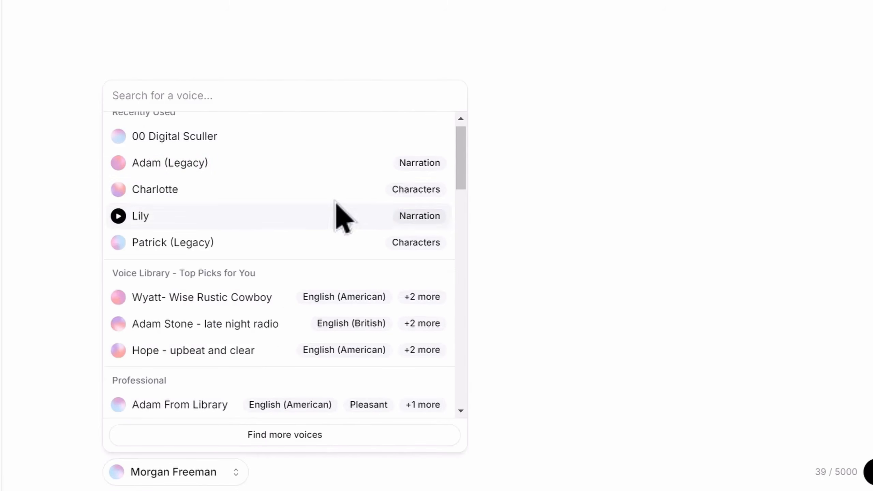
scroll(253, 207, down, 15)
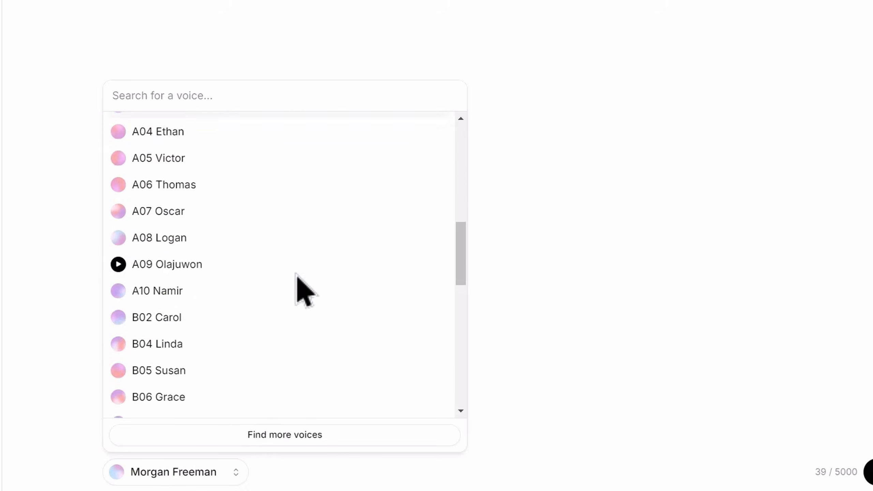
click(248, 297)
click(731, 484)
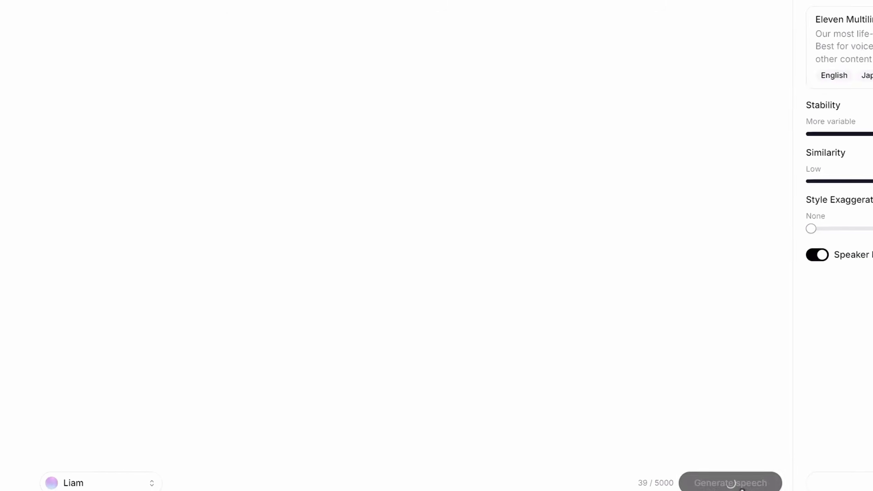
key(super+v)
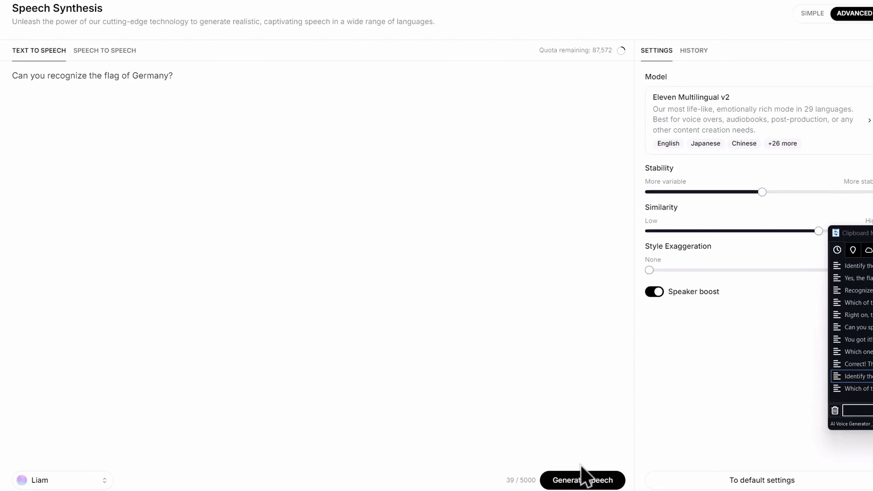
Step: Open the ElevenLabs voice library and look through the additional voices
click(59, 481)
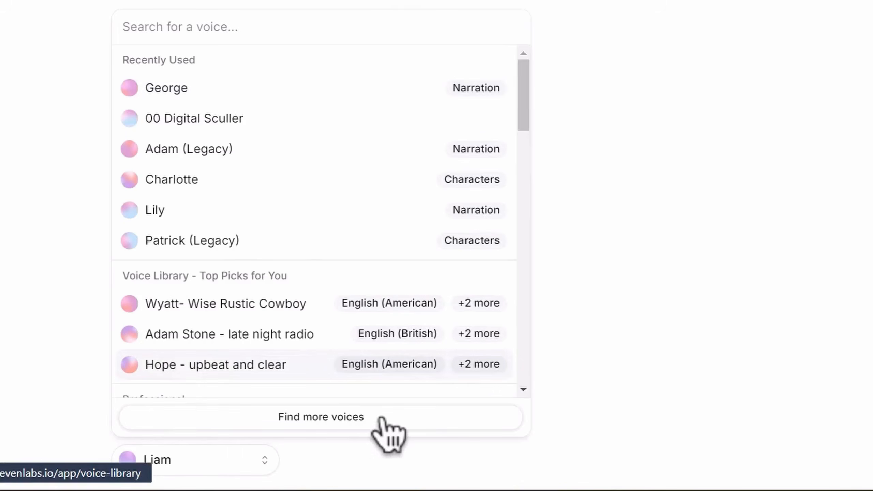
click(382, 418)
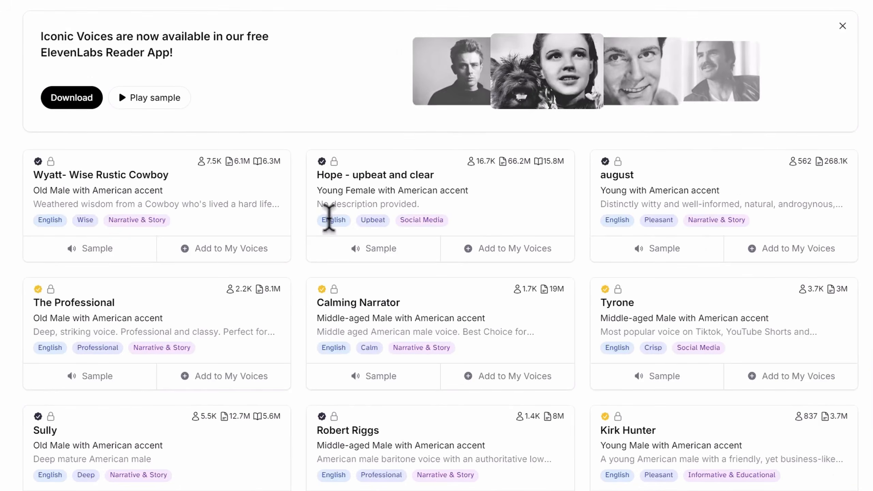
scroll(327, 220, down, 15)
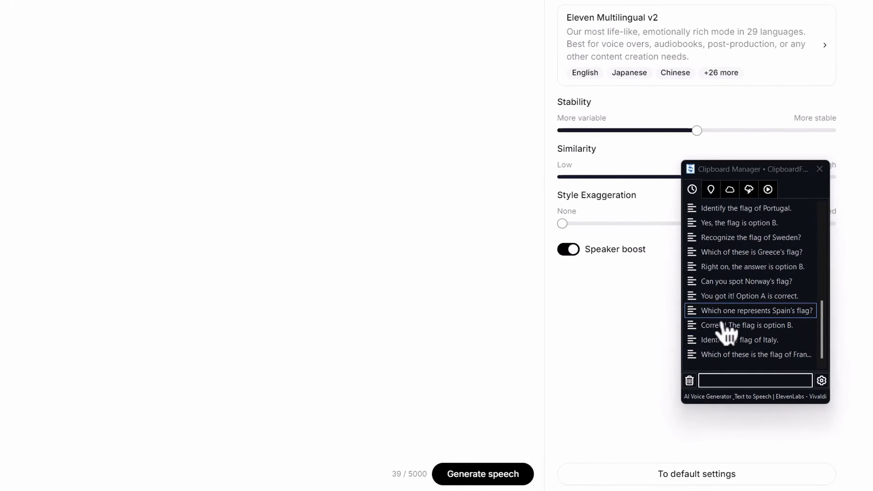
Step: Return to Speech Synthesis, replace the speech text with another copied quiz line and generate its audio
scroll(739, 341, up, 6)
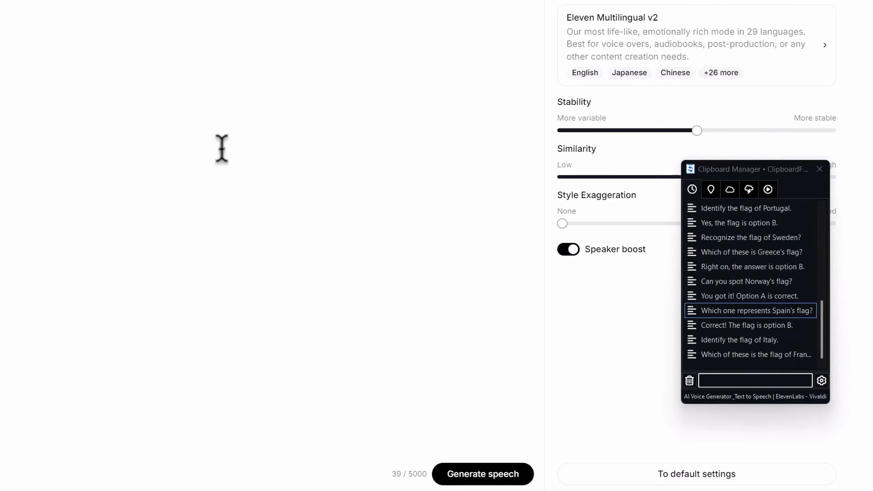
key(ctrl+v)
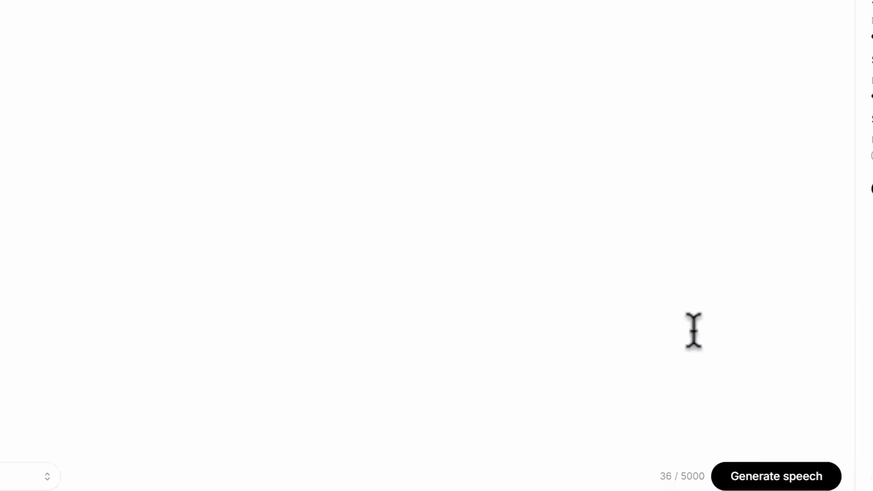
click(789, 461)
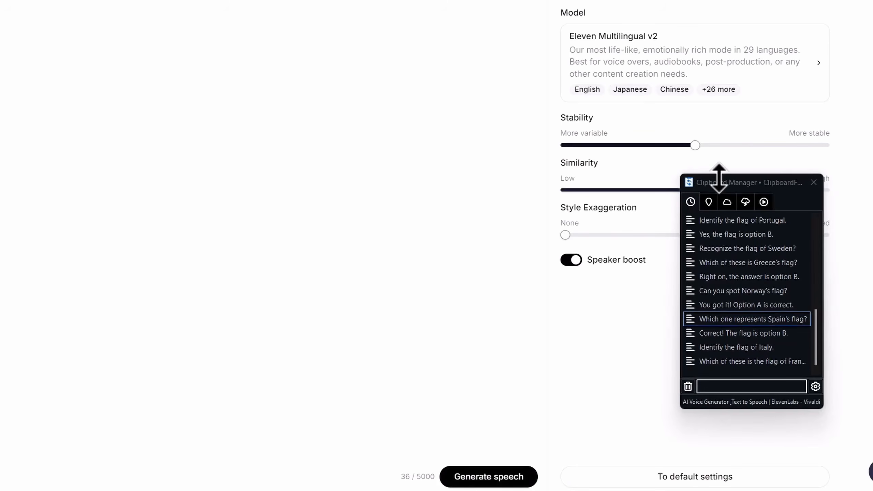
Step: Move the clipboard manager window aside and generate speech for the next copied quiz line
drag(724, 180, 667, 169)
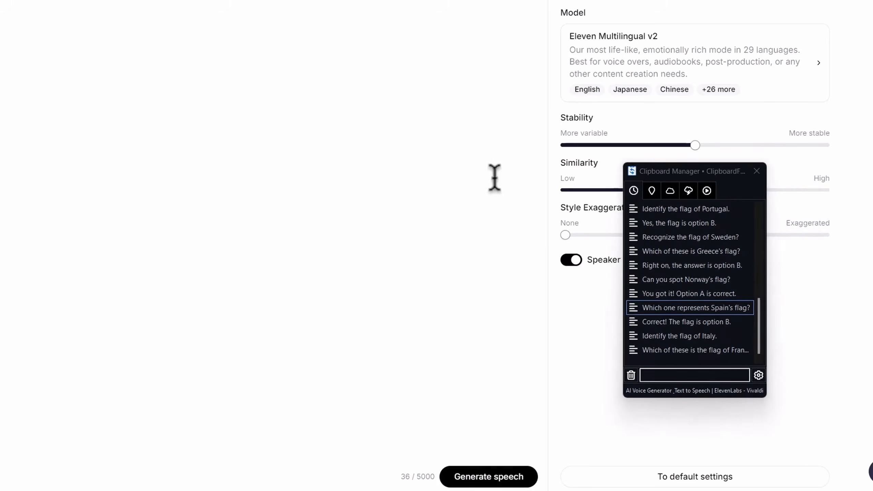
click(489, 476)
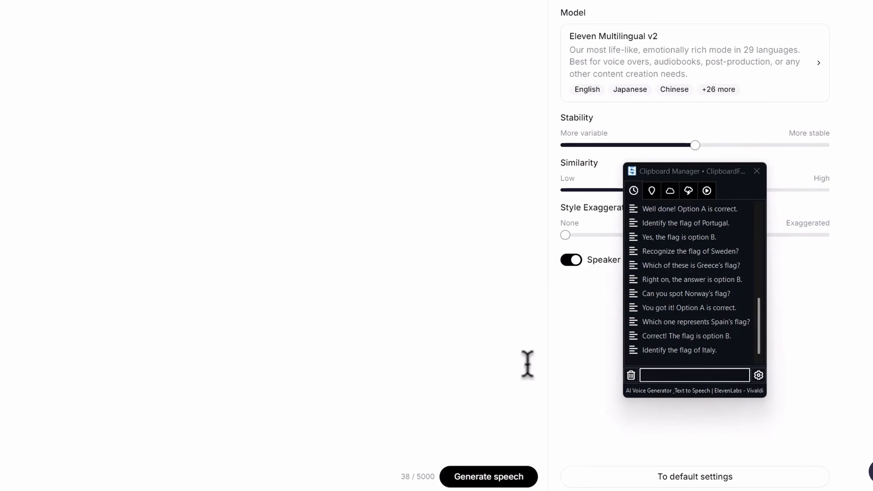
Step: Open the speech generation history, find the Germany, France and following quiz lines, and download their clips as MP3 files
click(461, 29)
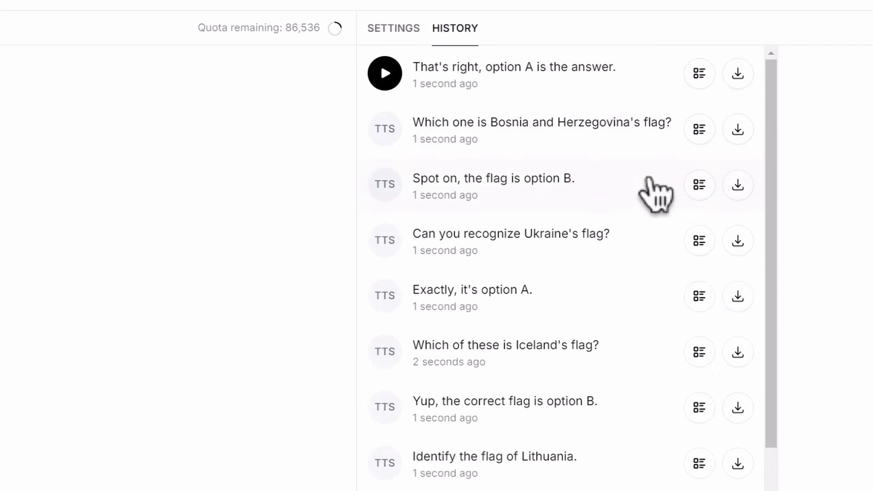
scroll(655, 193, down, 10)
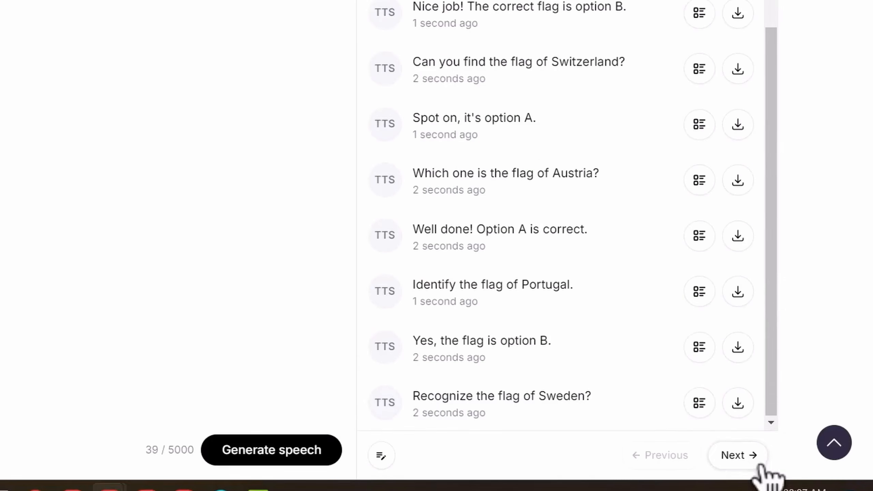
scroll(629, 237, down, 5)
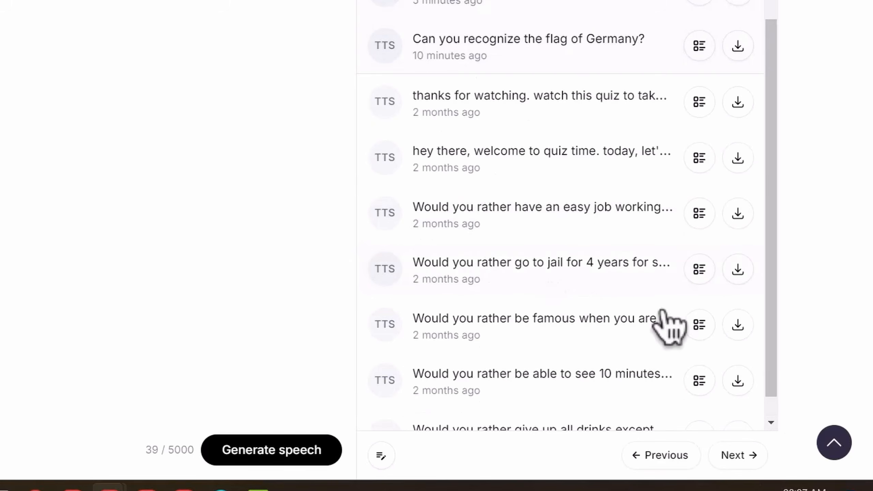
click(740, 193)
click(717, 223)
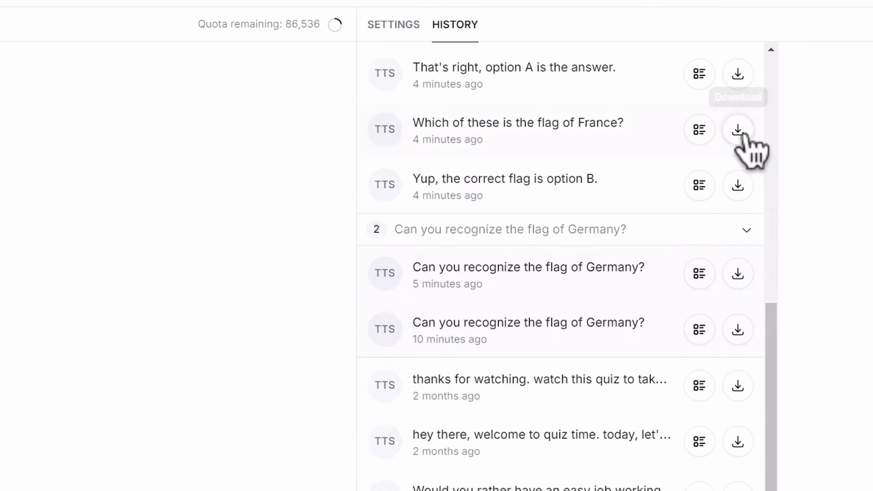
click(742, 135)
click(730, 168)
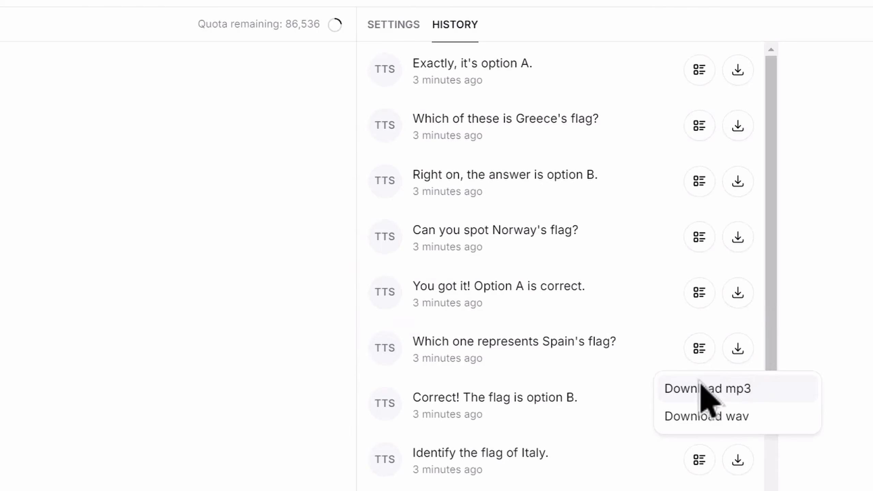
click(702, 384)
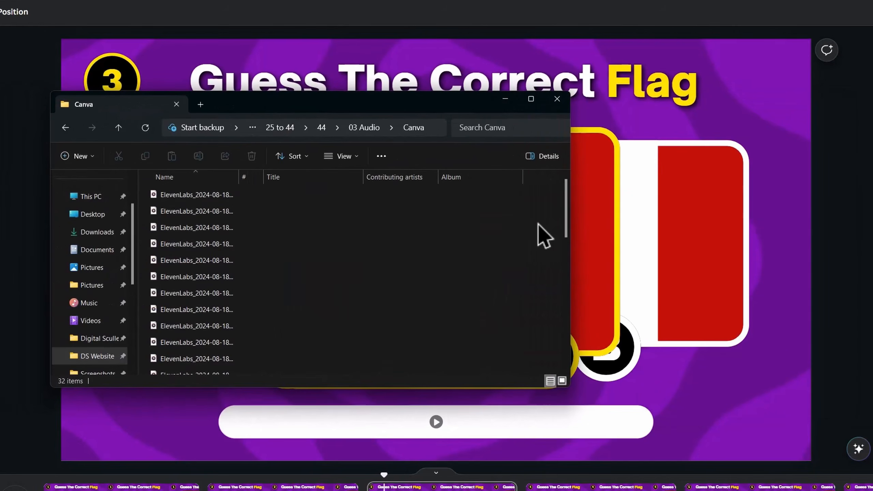
Step: Rename all ElevenLabs audio files in the Canva folder with the base name flag and upload them to the Canva design
key(ctrl+a)
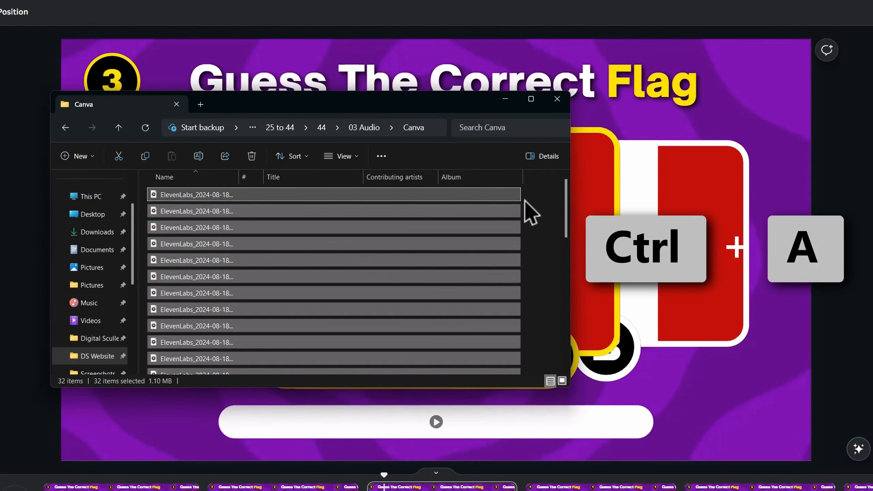
key(F2)
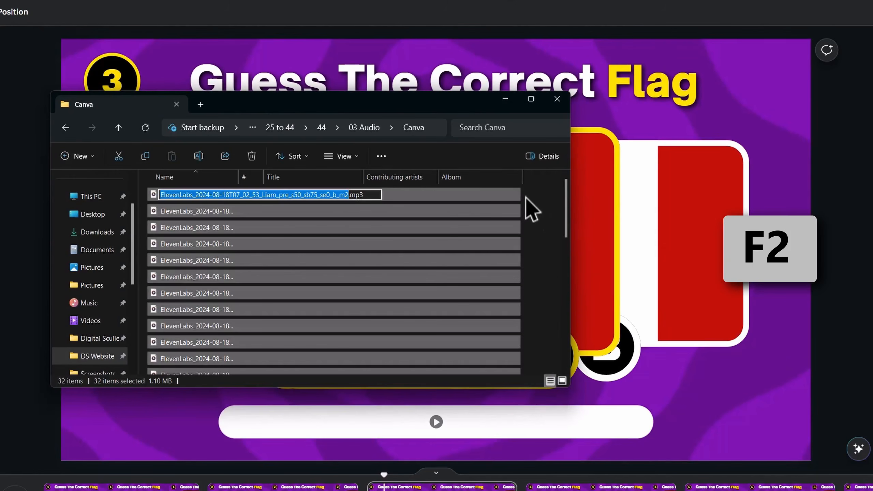
text(flag)
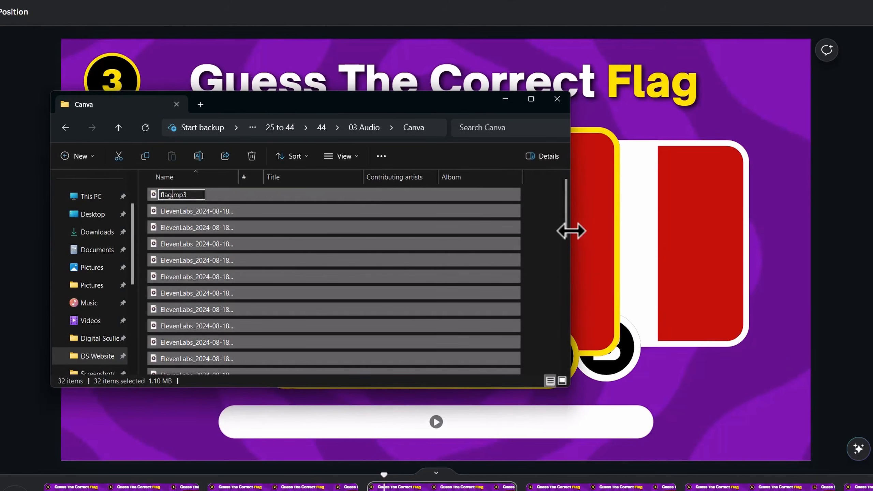
key(Return)
drag(272, 210, 0, 256)
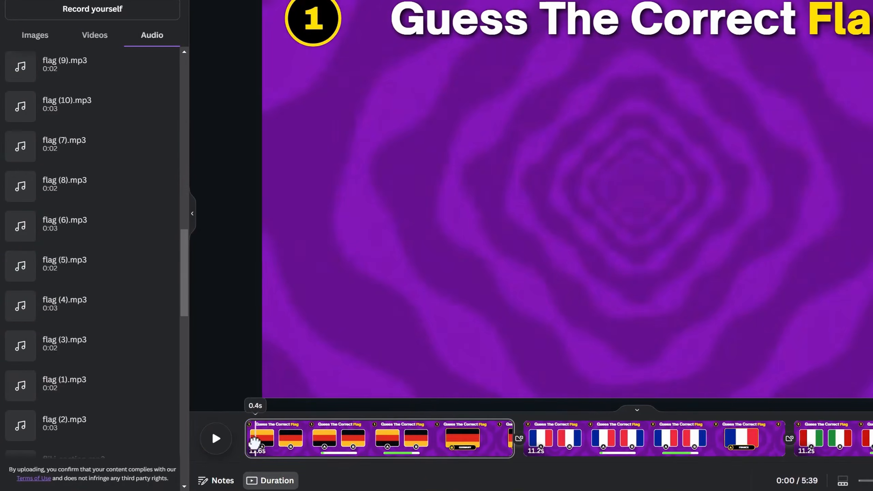
Step: Add flag (1).mp3 near the start of the Germany page at 0:01 and flag (2).mp3 at its answer reveal at 0:08
drag(254, 444, 270, 438)
click(106, 403)
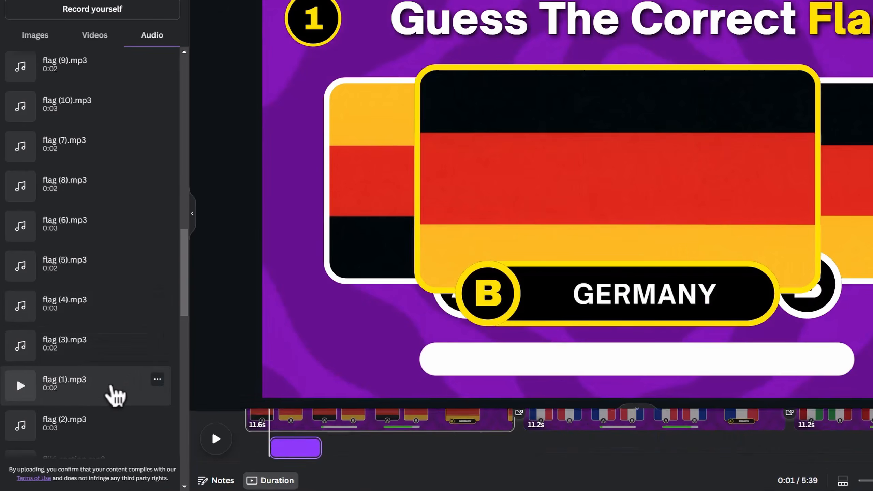
drag(278, 389, 446, 399)
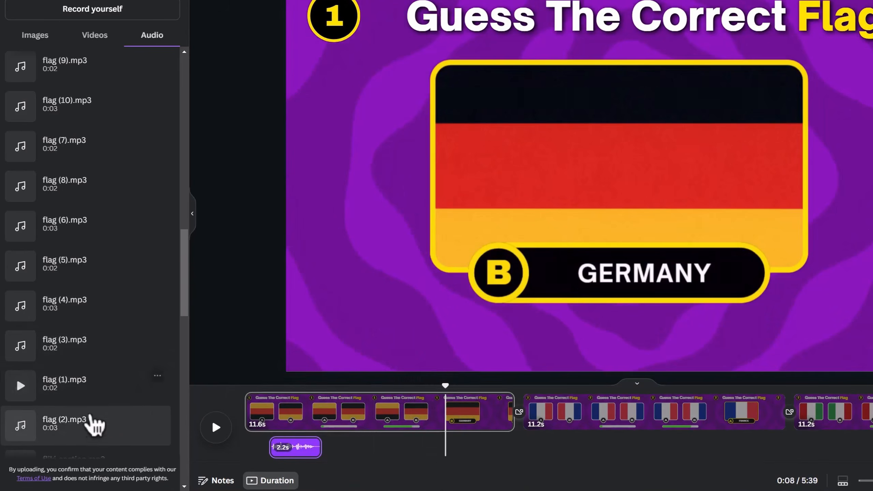
click(93, 425)
Step: Add flag (3).mp3 near the start of the France page at 0:12 and flag (4).mp3 at its answer reveal at 0:19
click(536, 392)
click(172, 355)
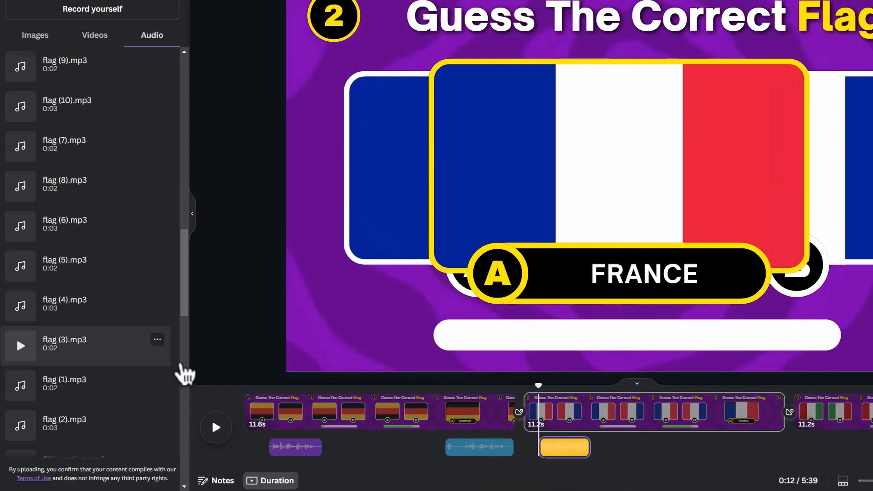
drag(539, 392, 714, 396)
click(155, 315)
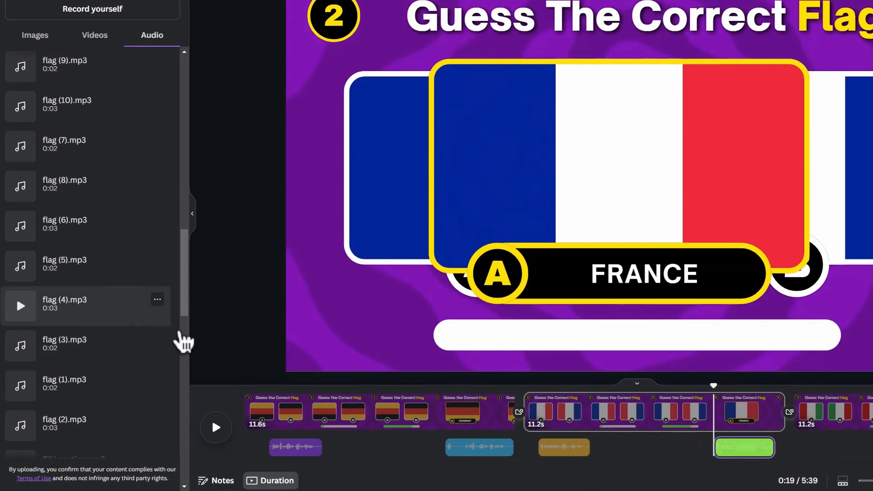
Step: Add flag (5).mp3 at 0:23 on the Italy page, shift it slightly later, and move the playhead to the answer reveal
key(space)
scroll(727, 408, right, 8)
drag(337, 396, 412, 401)
click(422, 401)
click(155, 266)
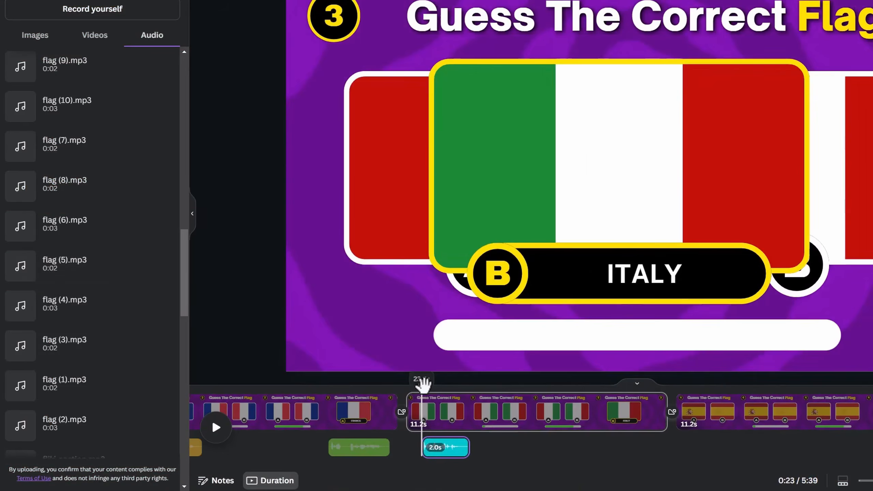
drag(442, 446, 447, 445)
click(604, 399)
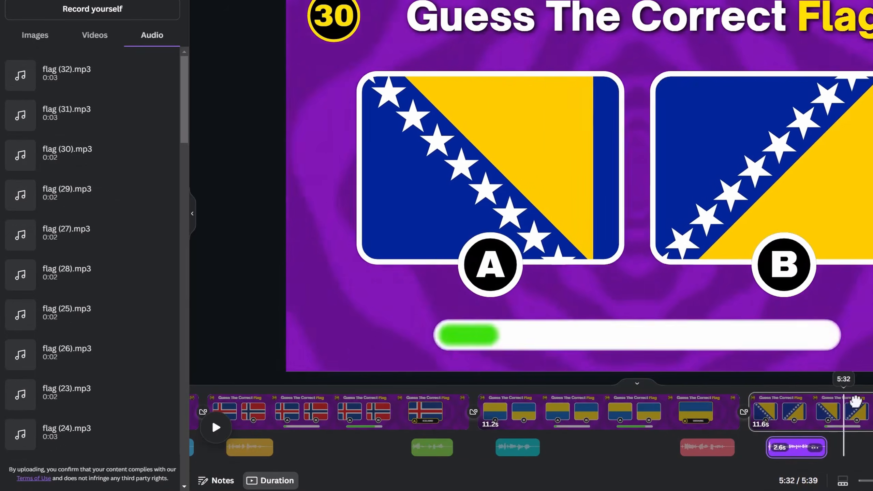
Step: Align the question clip with the start of page 30 and add the answer clip at the Bosnia and Herzegovina reveal at 5:36
click(764, 424)
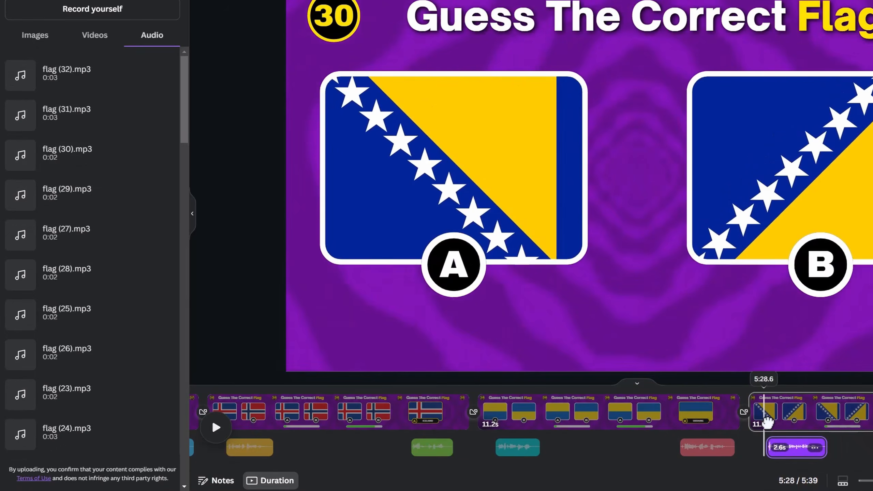
drag(758, 385, 872, 385)
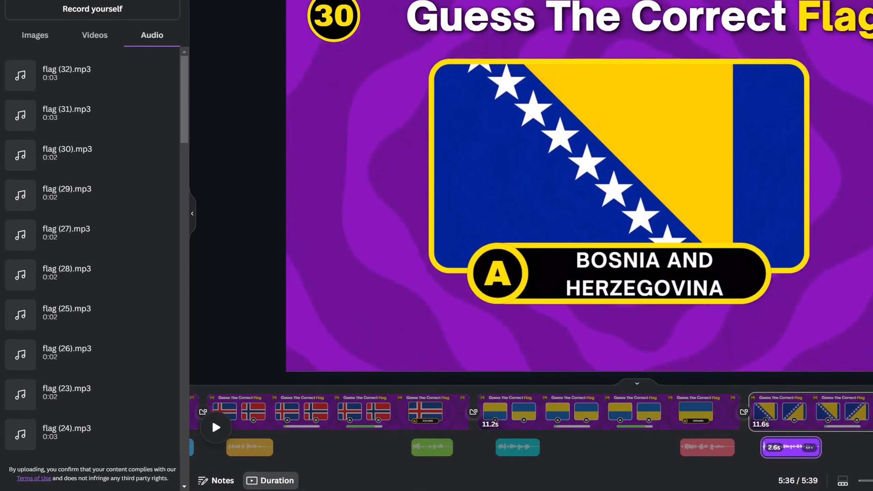
click(118, 138)
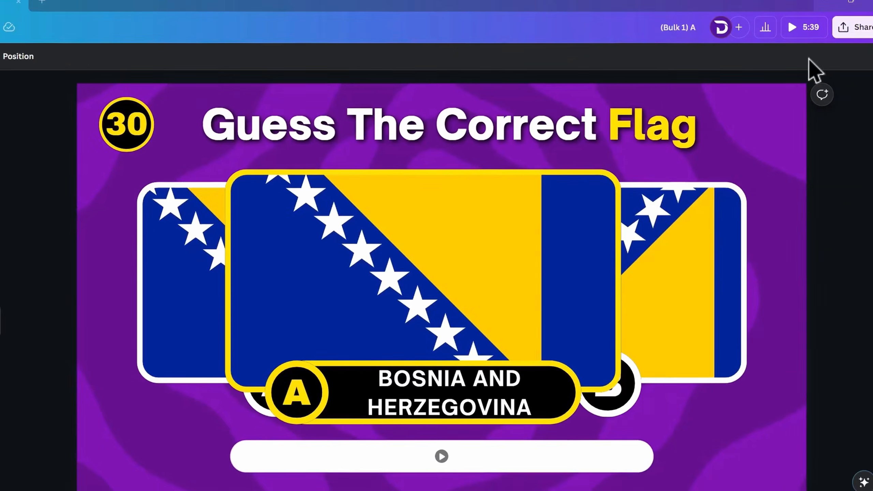
Step: Open the design's sharing options and proceed to the download settings for the finished quiz video
click(844, 24)
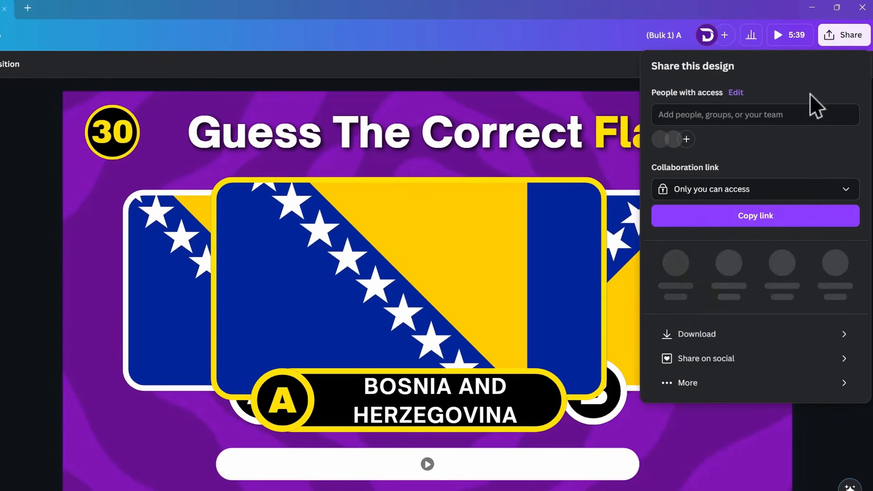
click(801, 333)
click(779, 297)
click(813, 296)
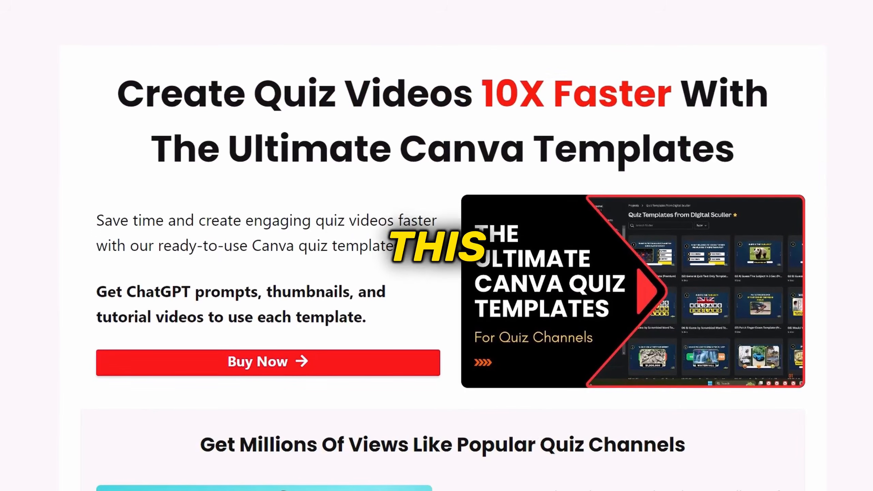
scroll(437, 246, down, 1)
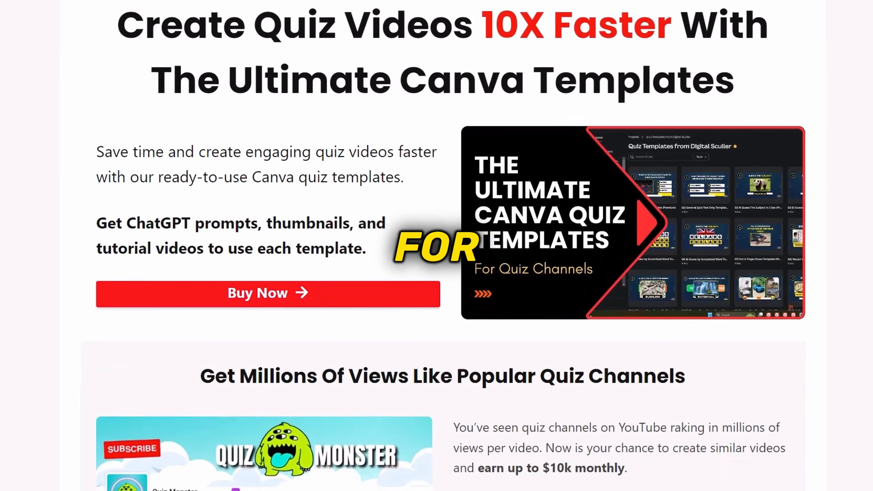